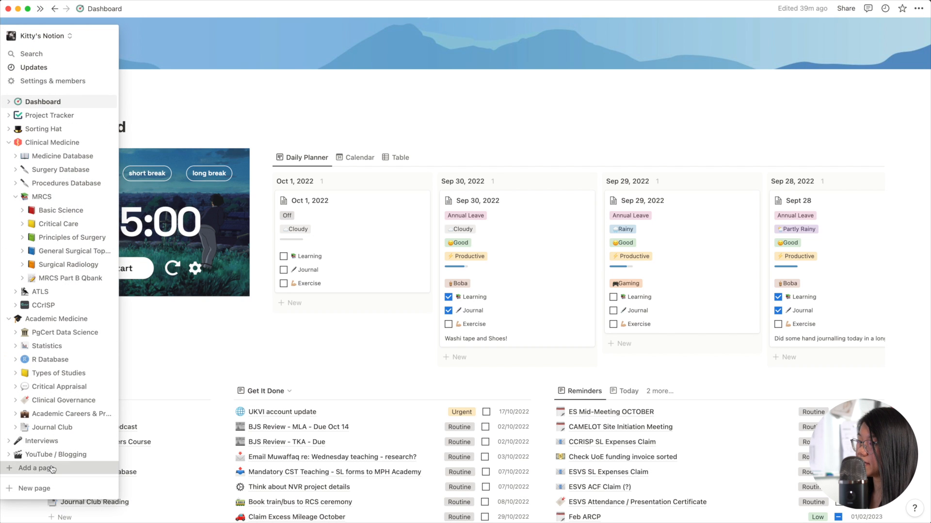
Step: Create a new page titled Dash and turn on full width and small text for it
click(51, 467)
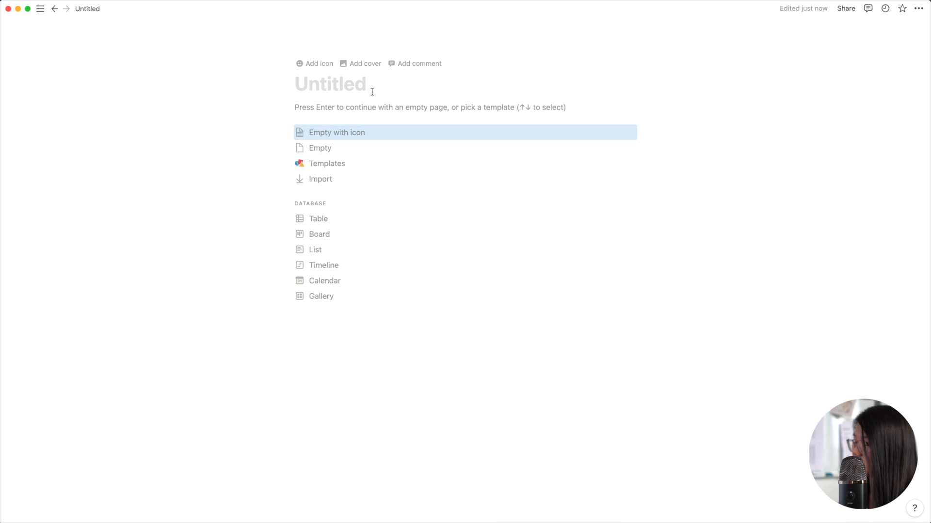
text(Dash)
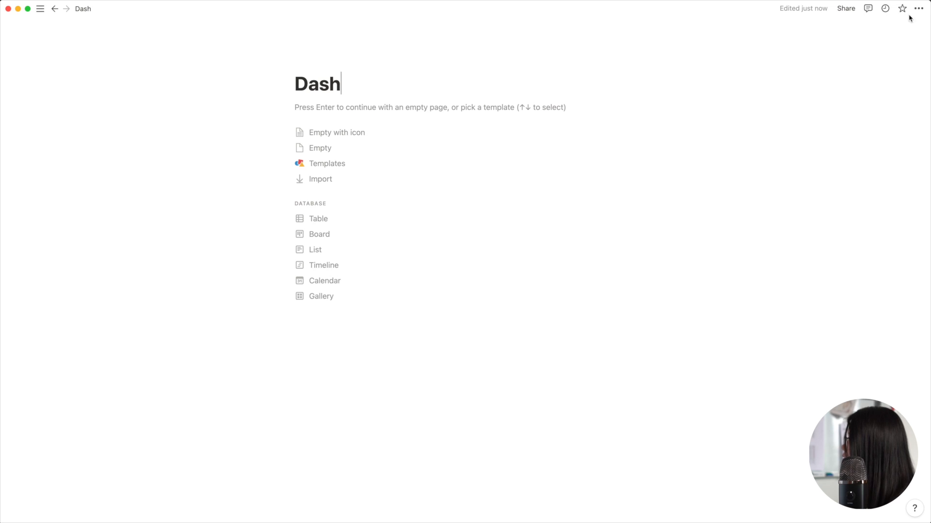
click(918, 8)
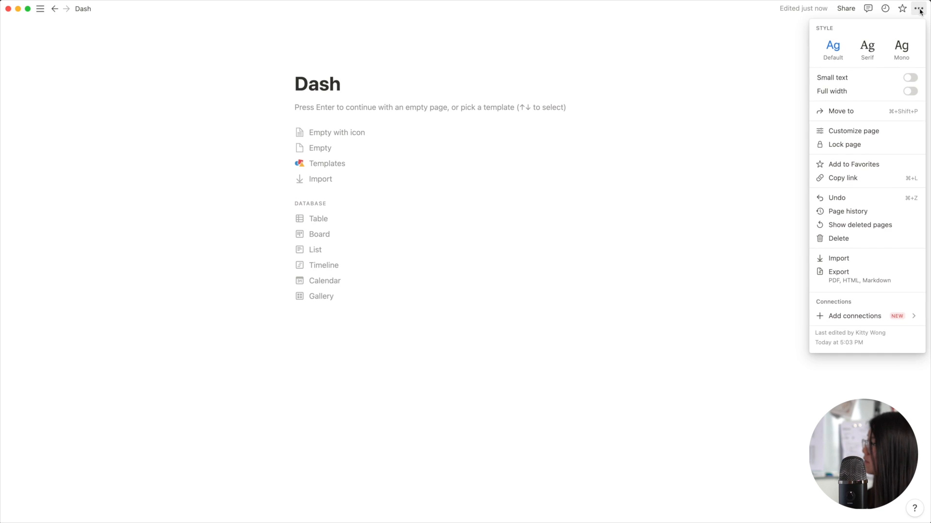
click(910, 91)
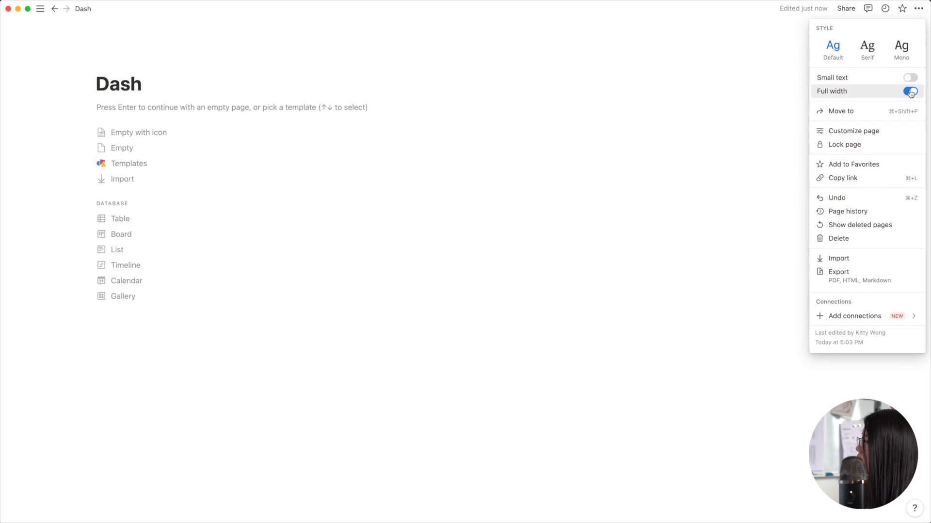
click(910, 78)
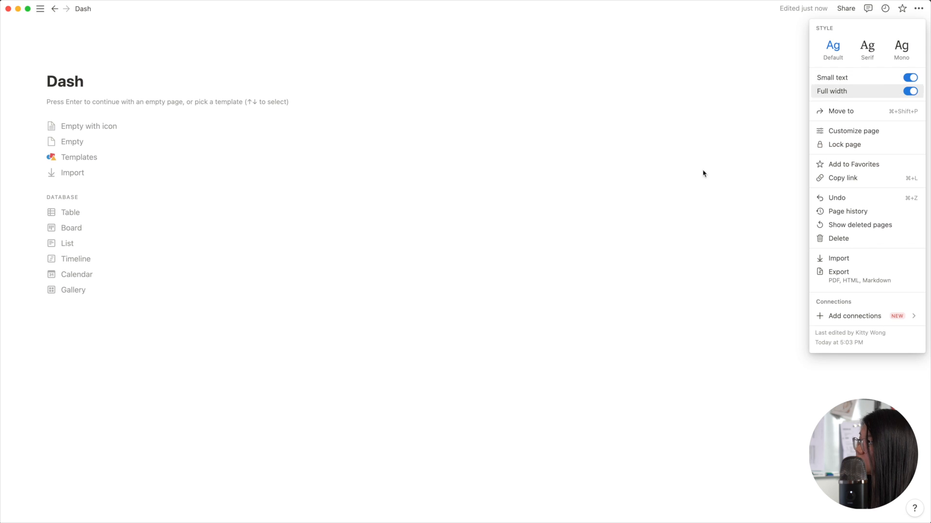
click(176, 104)
Step: Insert a two-column layout under the page title and enter Pomodoro in its first column
click(175, 106)
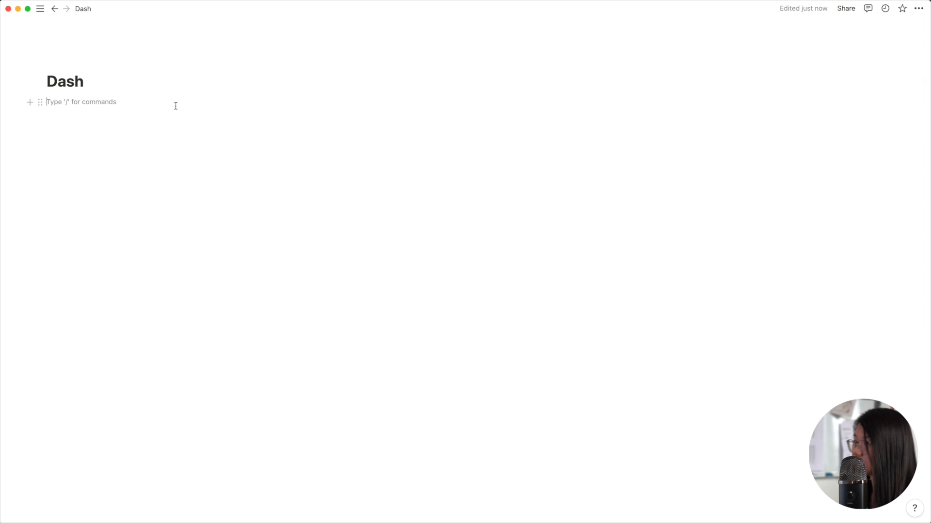
text(/)
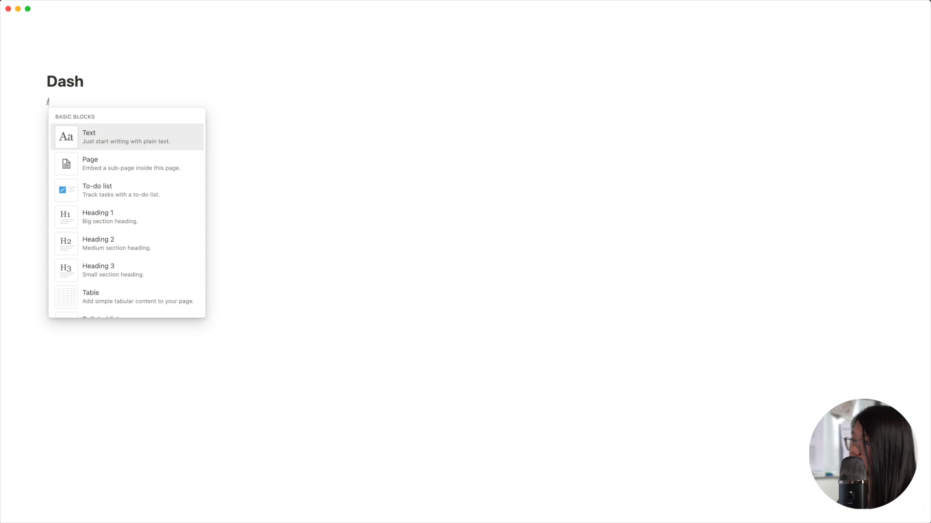
text(column)
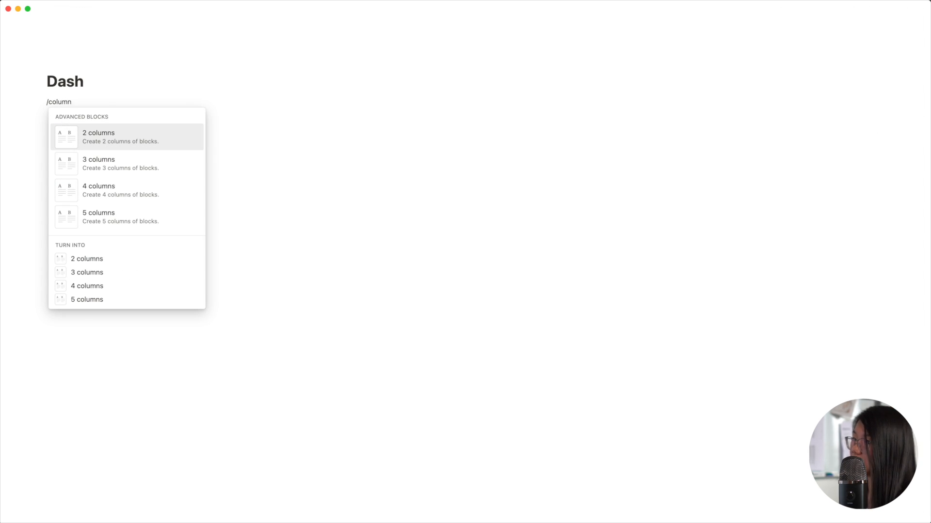
click(133, 137)
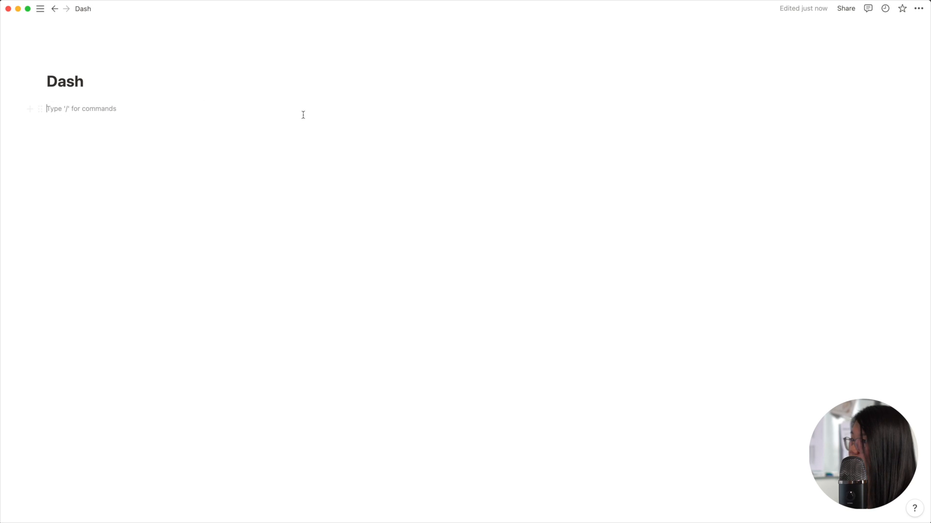
text(Pomodoro)
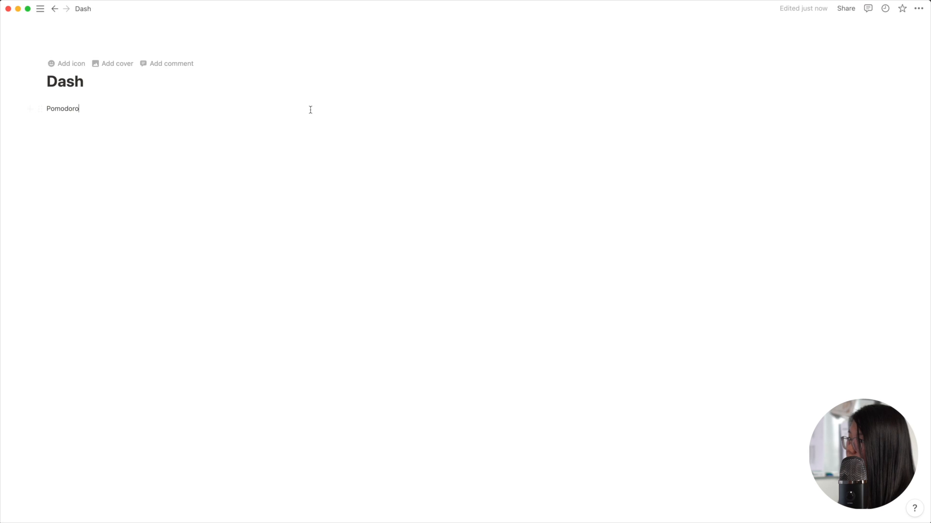
click(76, 129)
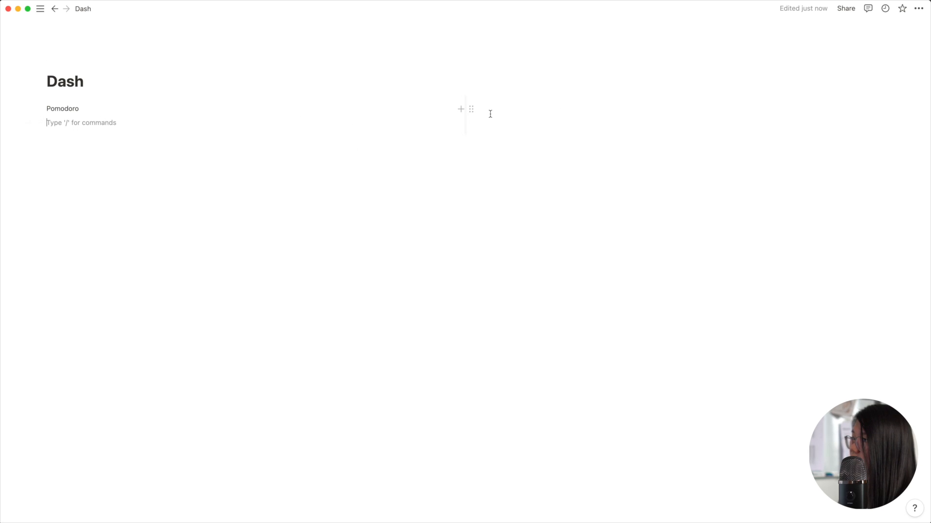
Step: Narrow the Pomodoro column to about half its width and enter Daily Planner in the second column
drag(463, 120, 261, 126)
click(350, 119)
text(Daily)
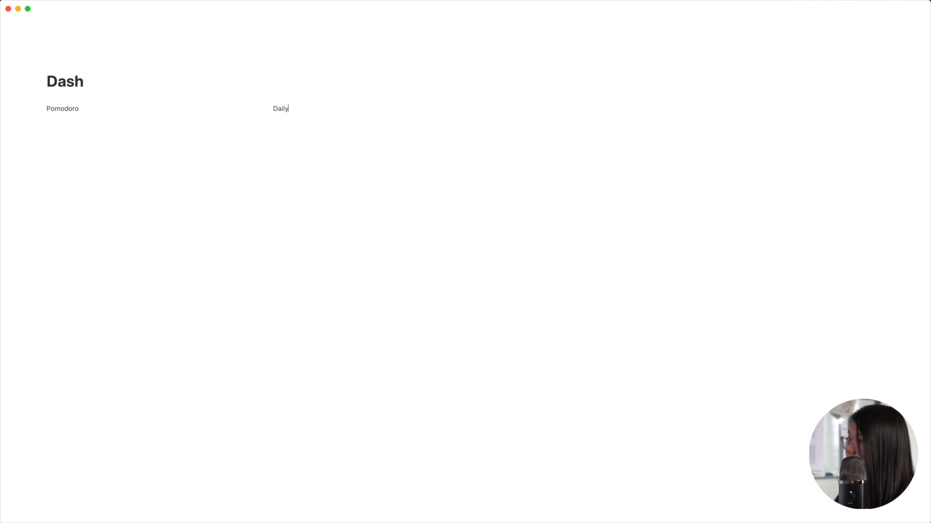
text( Planner)
Step: Insert a three-column layout below the first row and enter To-do list 1 in its first column
click(266, 212)
text(/co)
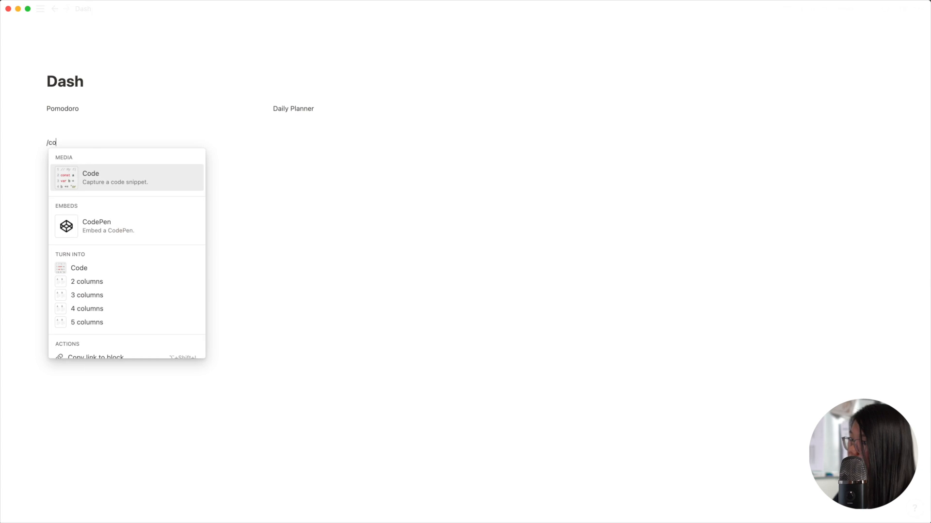
text(lumn)
click(129, 205)
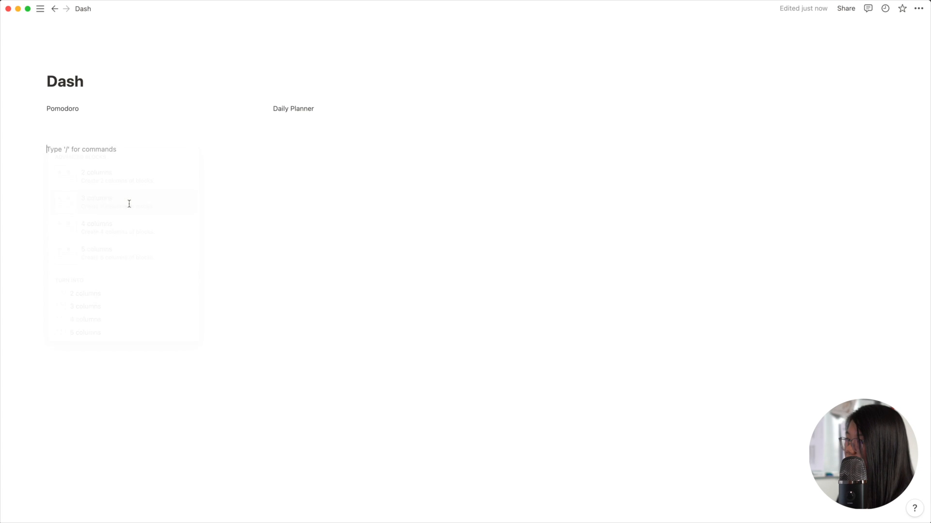
text(To-do)
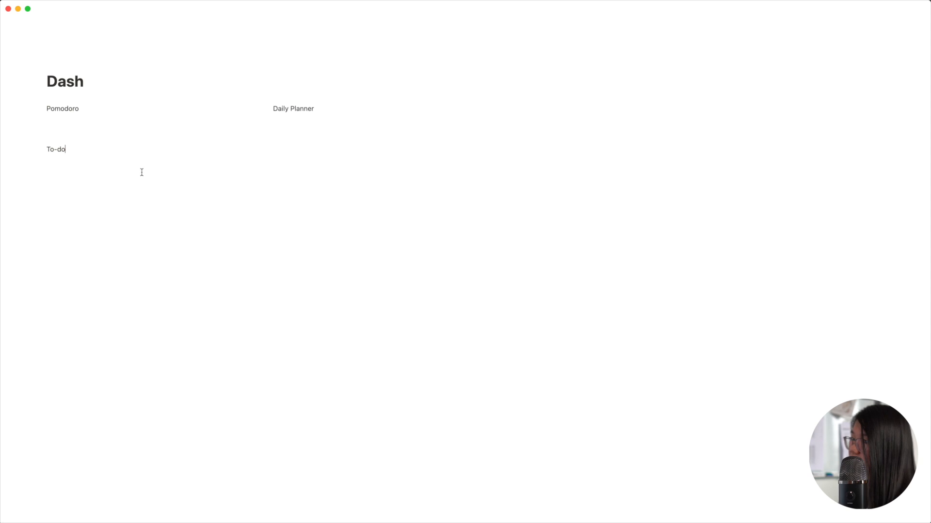
text( list 1)
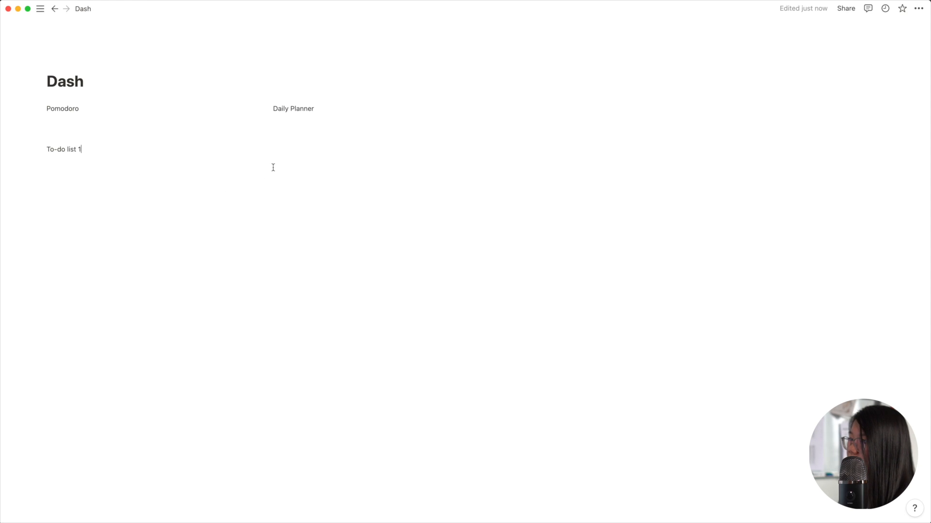
key(Return)
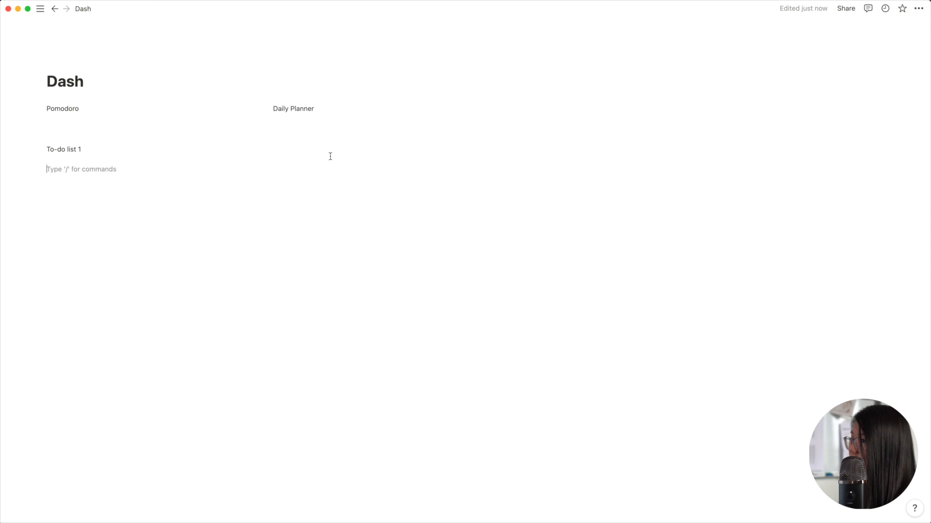
Step: Enter To-do list 2 in the second column and To-do list 3 in the third column
click(420, 149)
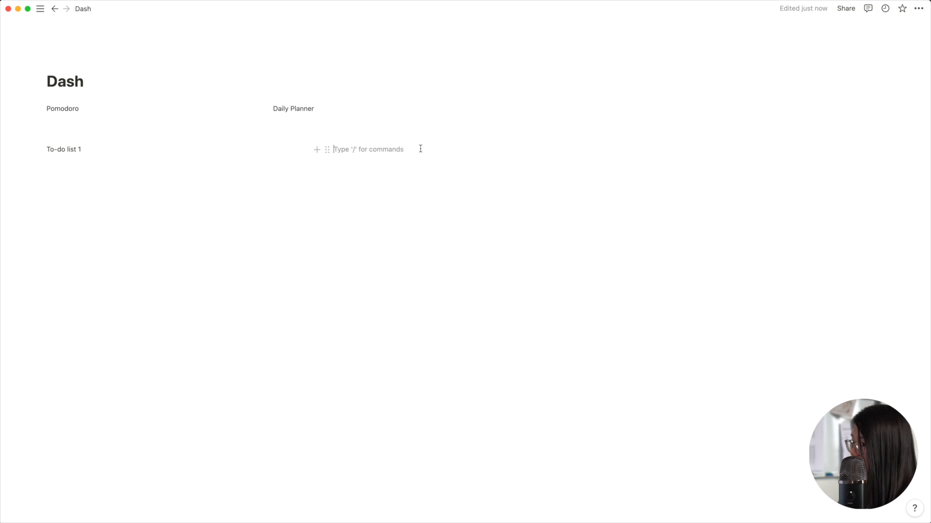
text(To-do list 2)
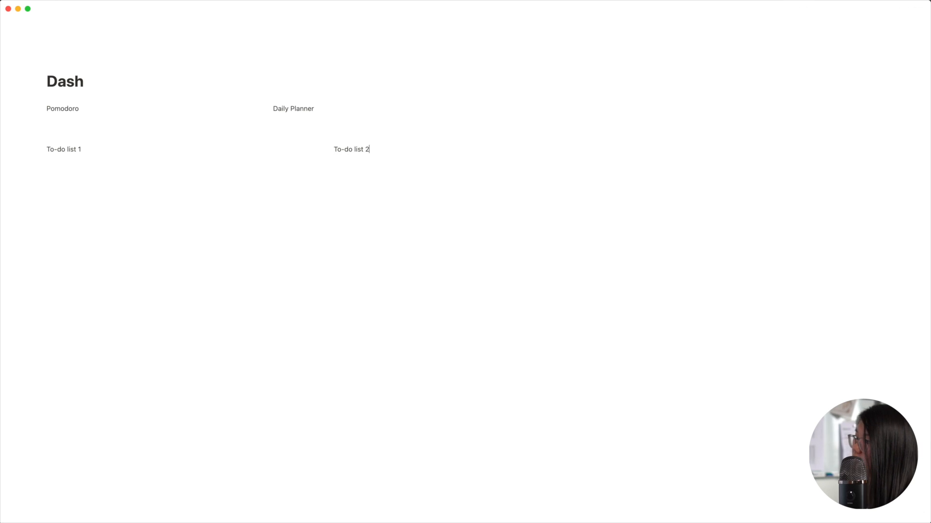
click(689, 154)
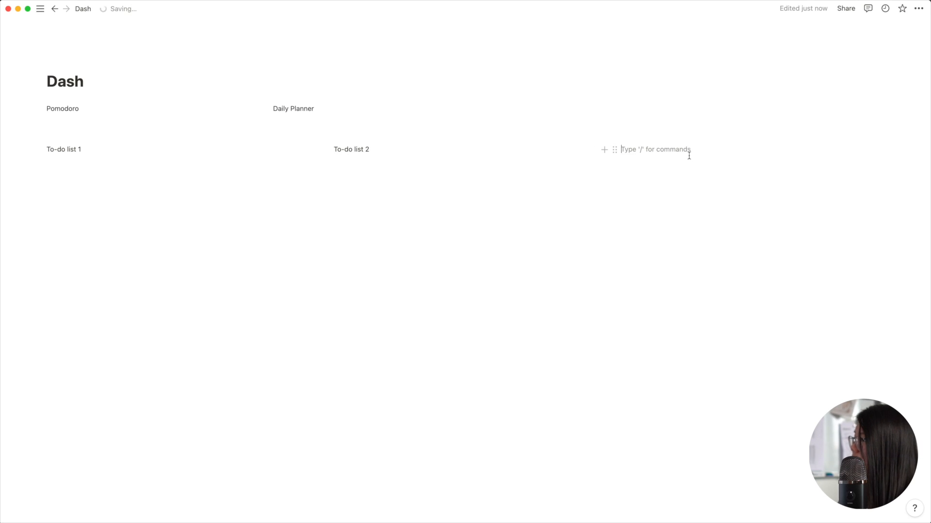
text(To-do list 3)
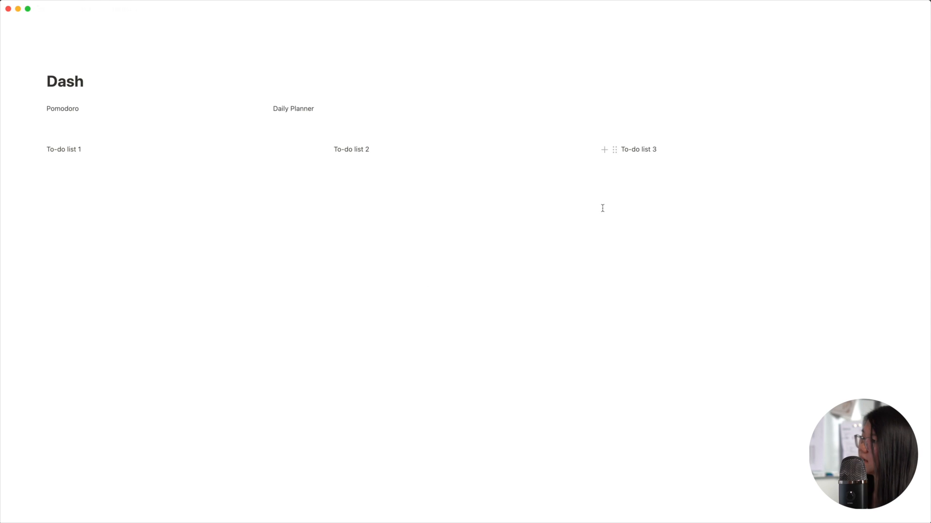
Step: Add a Master Planner line below the three to-do list columns
click(249, 329)
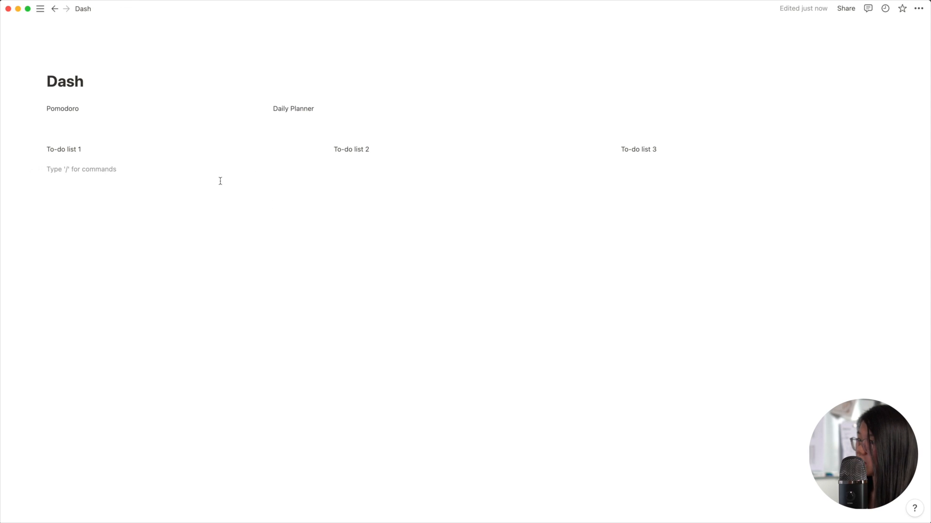
key(Return)
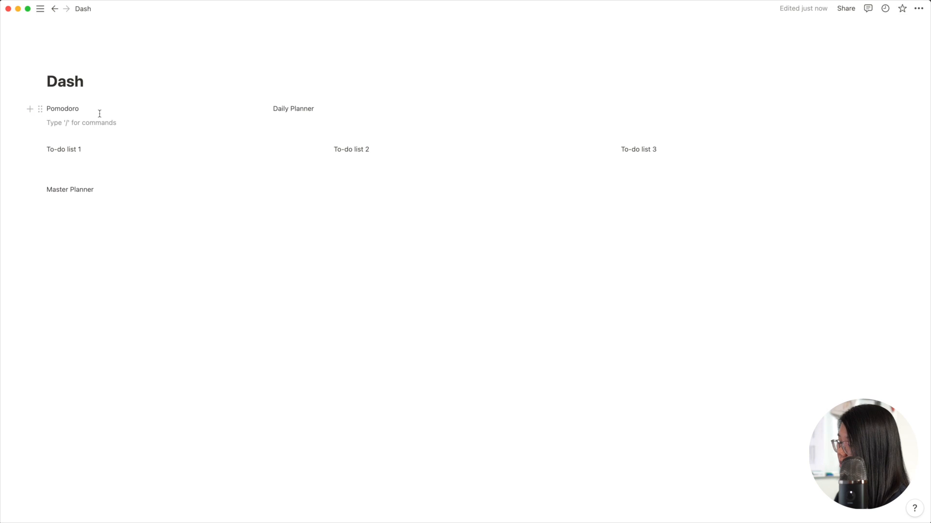
text(https://studywithme.io/aesthetic-pomodoro-timer/)
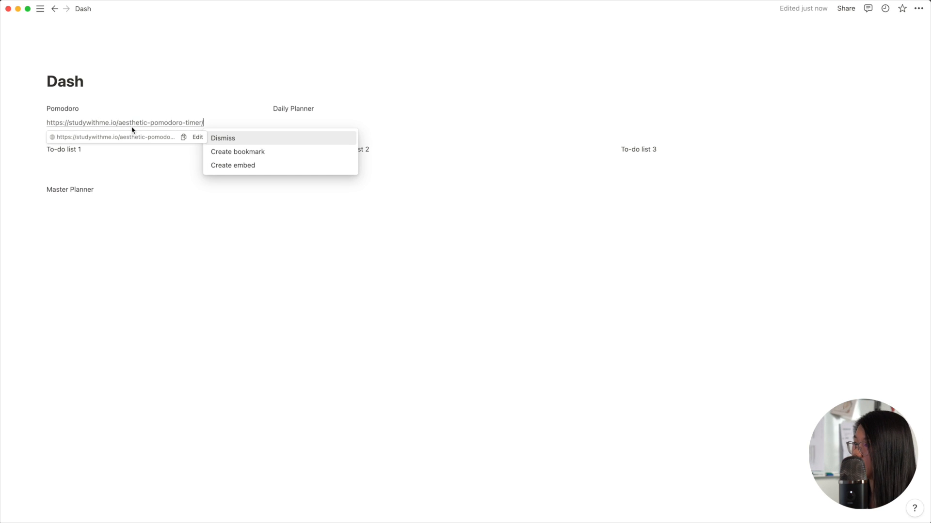
click(253, 165)
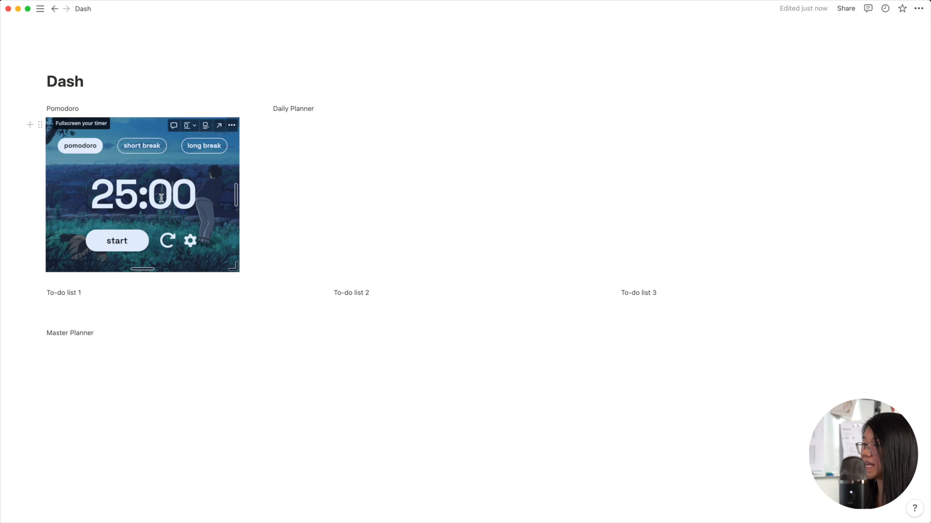
Step: Test the embedded timer by starting and pausing it, and switch through short break, long break and pomodoro modes
click(129, 243)
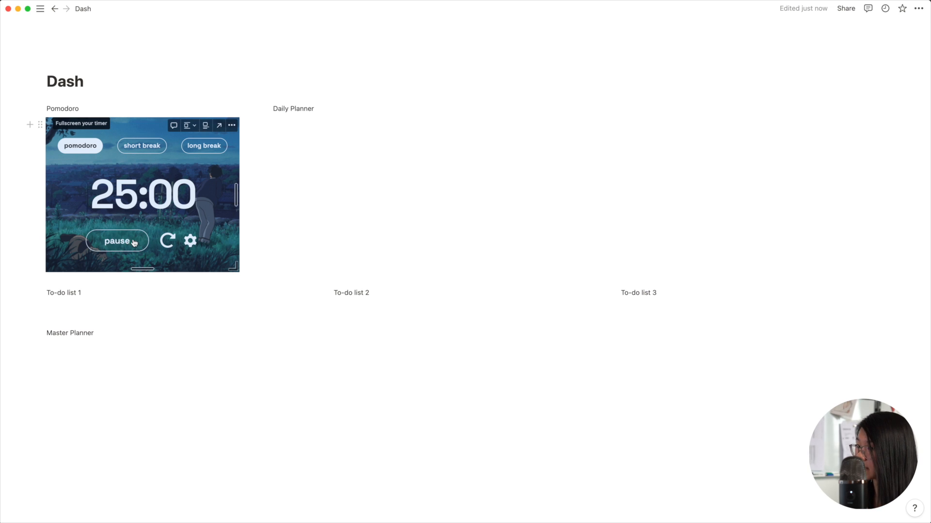
click(121, 245)
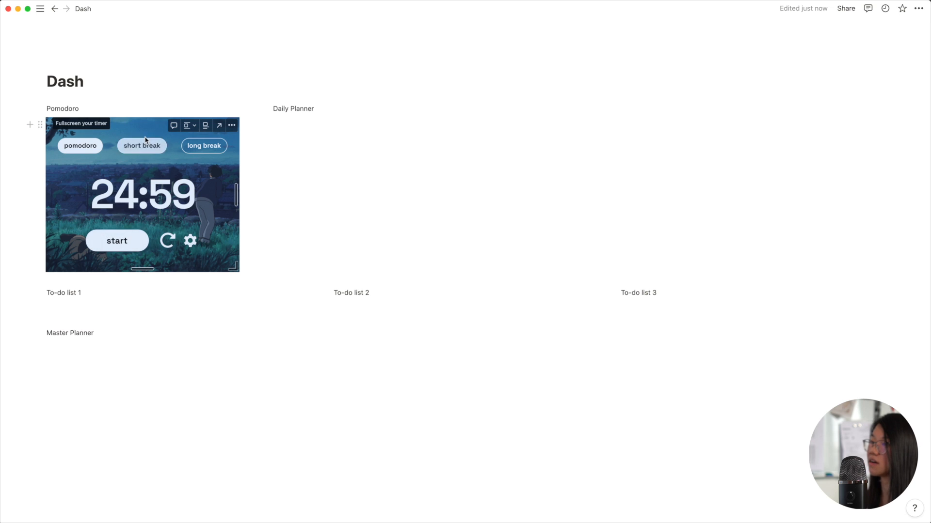
click(141, 145)
click(203, 145)
click(80, 146)
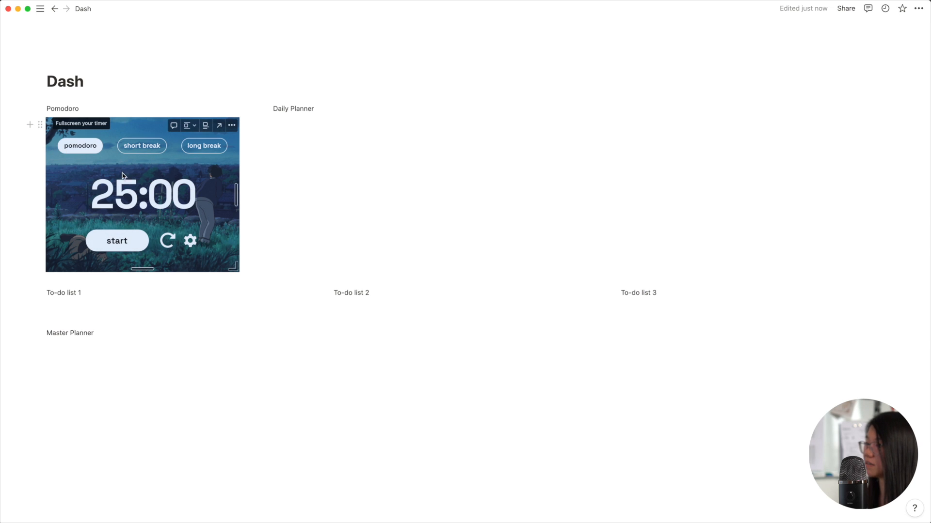
Step: Set the embedded timer's theme to Aura and save the changes
click(190, 241)
scroll(137, 177, down, 4)
click(139, 230)
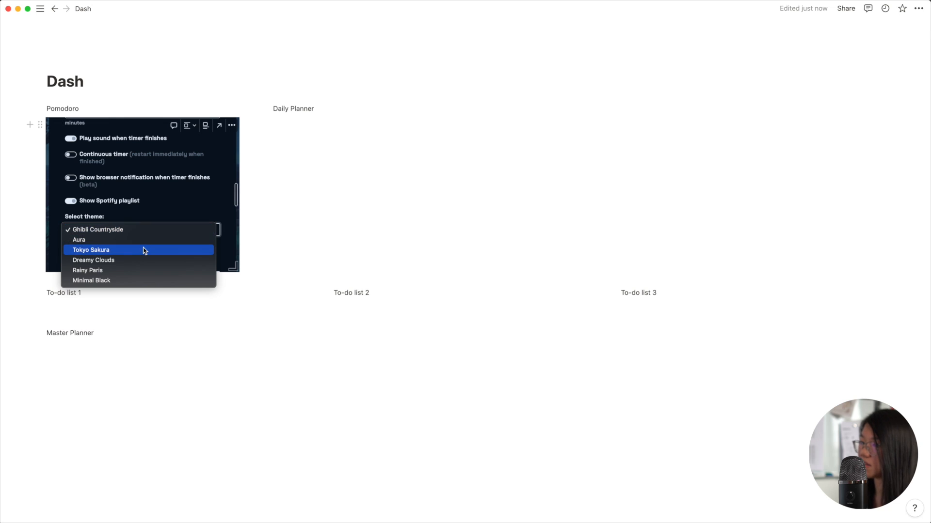
click(144, 241)
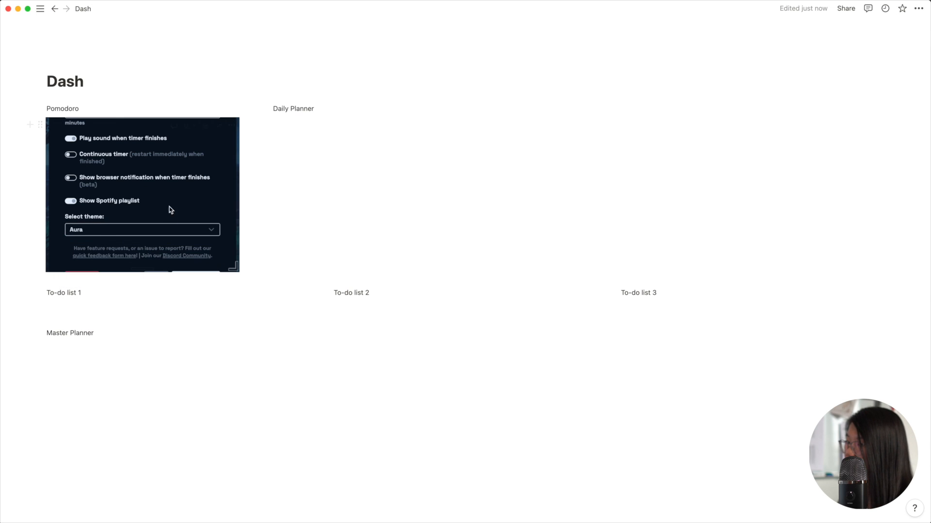
scroll(177, 196, up, 5)
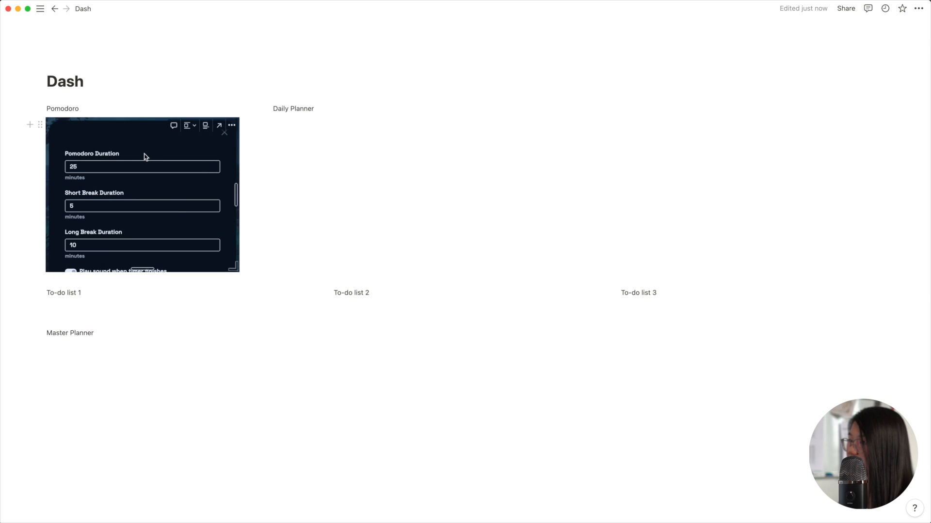
click(225, 134)
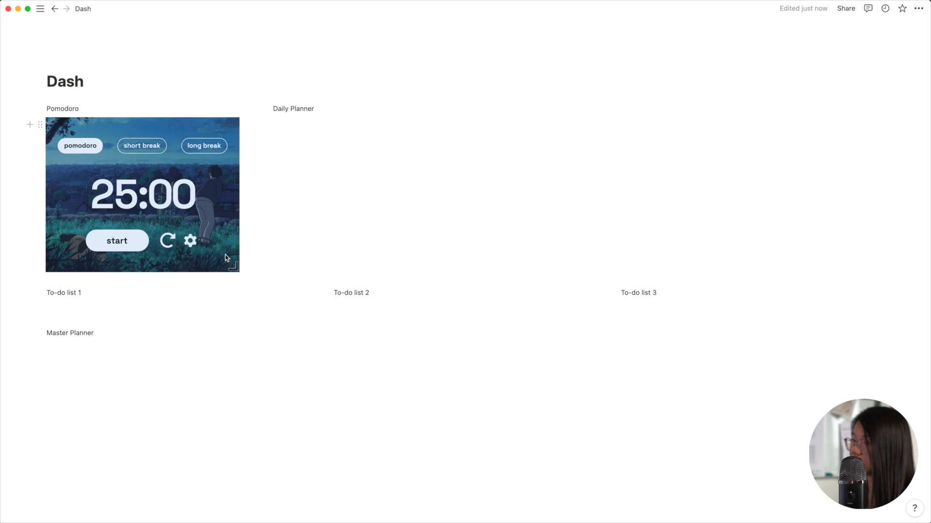
click(190, 241)
scroll(170, 201, down, 5)
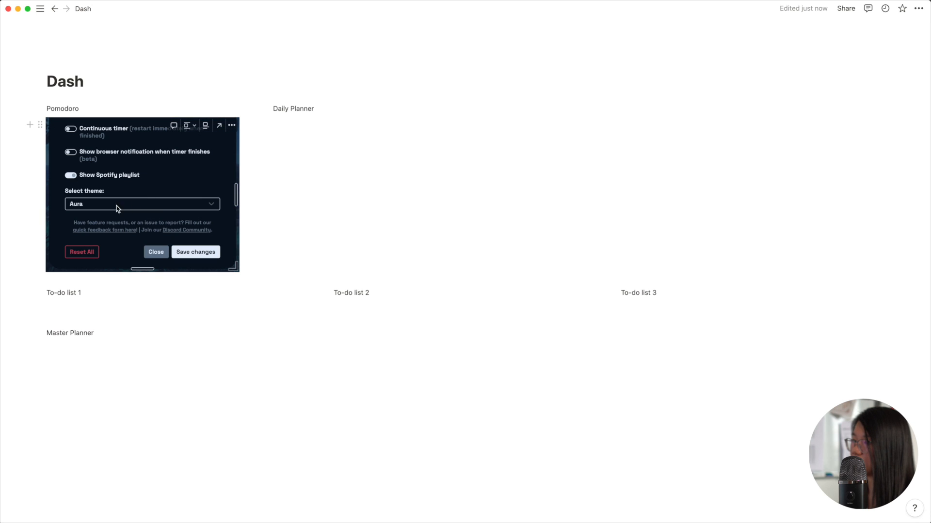
click(194, 253)
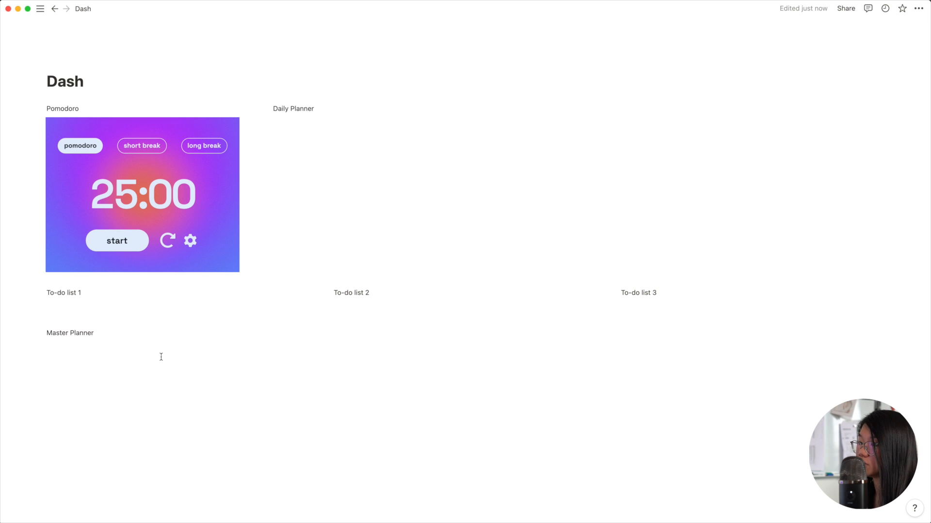
Step: Insert an inline database beneath the Master Planner line and title it Master To-Do List
click(126, 345)
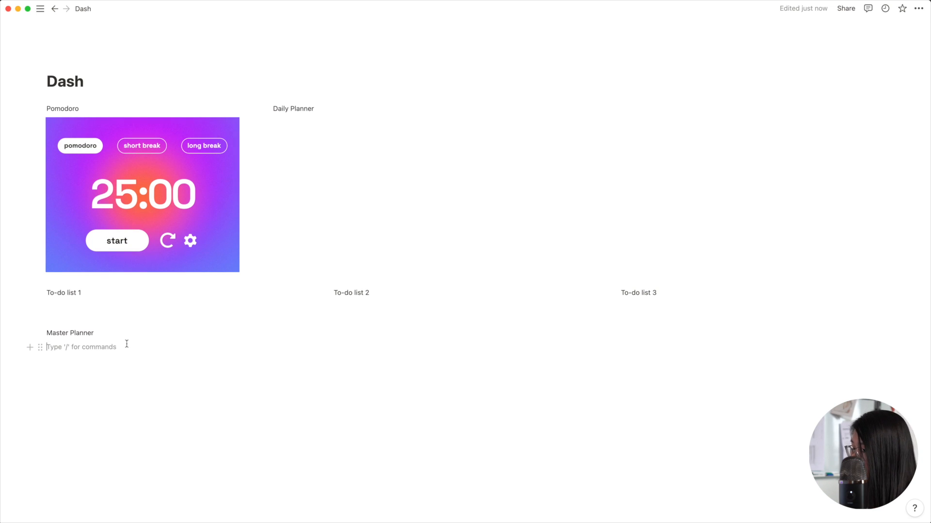
text(/inl)
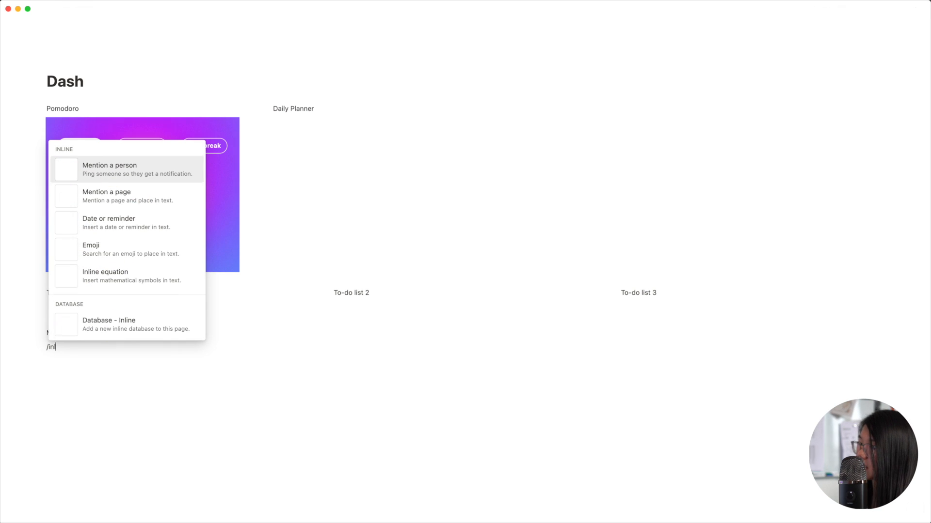
text(ine data)
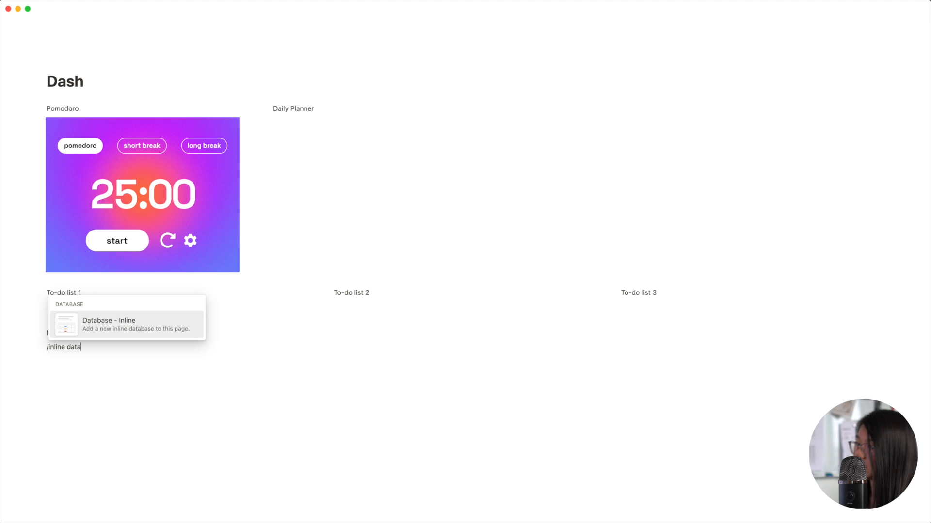
key(Return)
scroll(465, 262, down, 3)
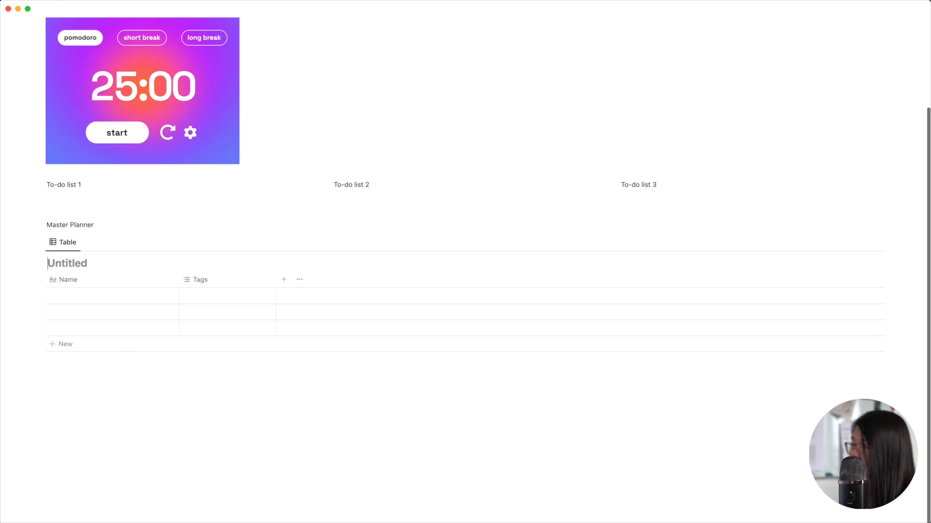
text(Master To)
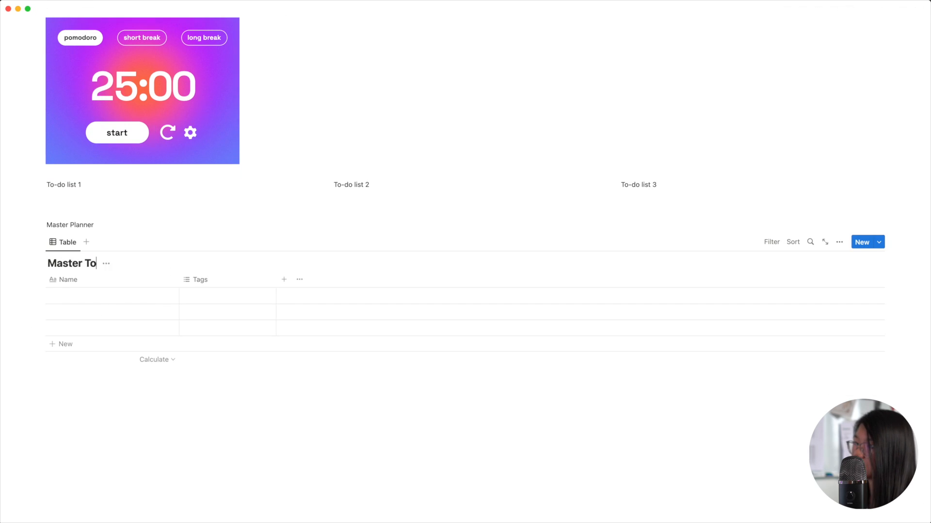
text(-Do List)
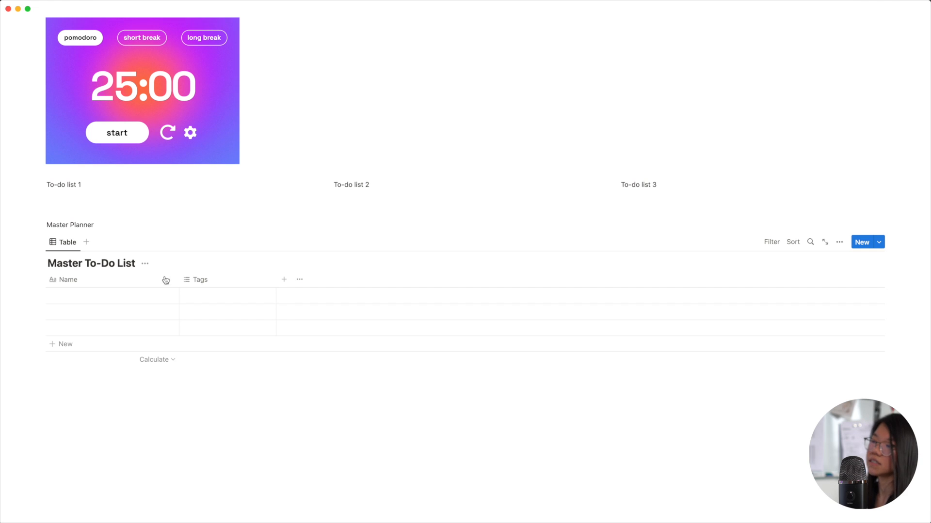
Step: Rename the Name column of the Master To-Do List table to Task
scroll(437, 155, up, 3)
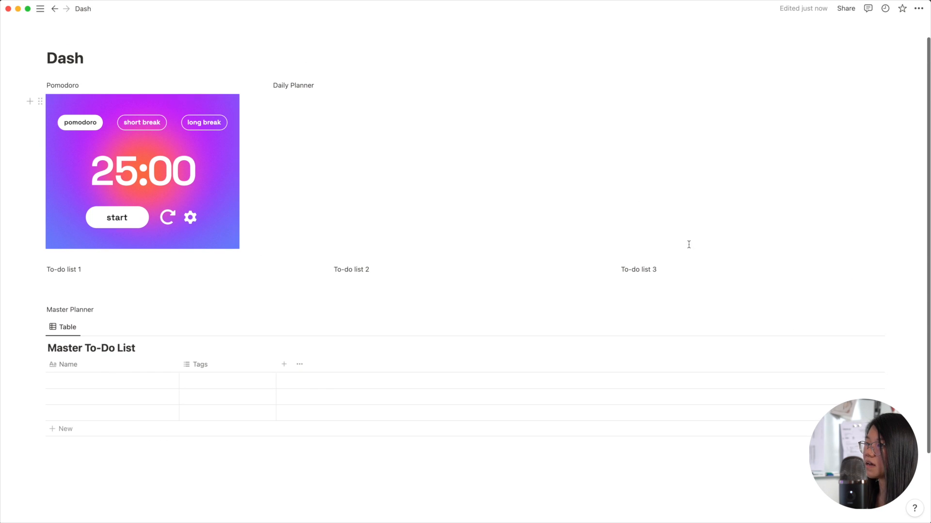
scroll(591, 223, down, 3)
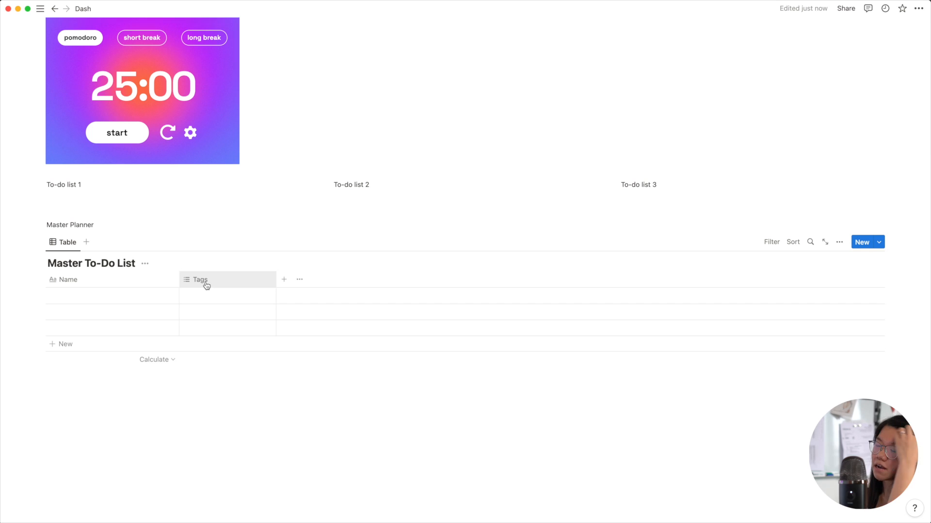
click(145, 287)
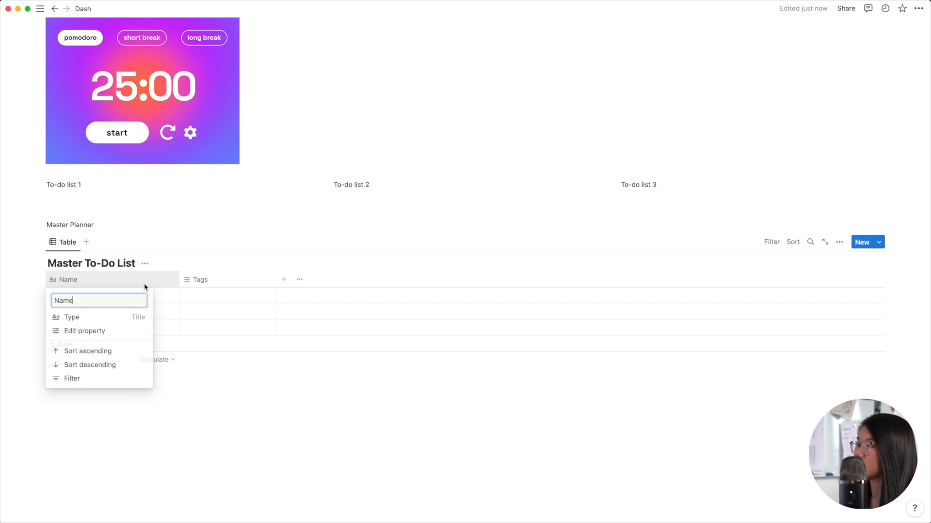
double_click(115, 306)
text(Task)
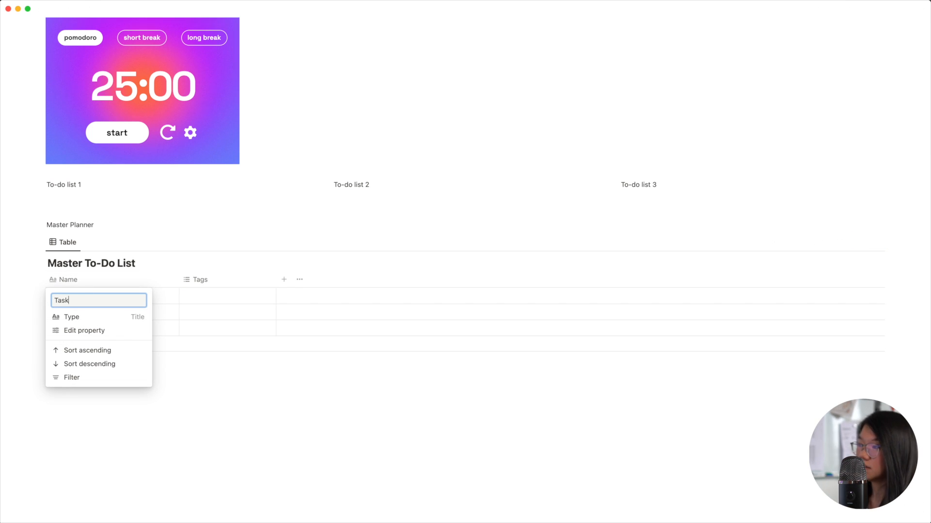
click(294, 284)
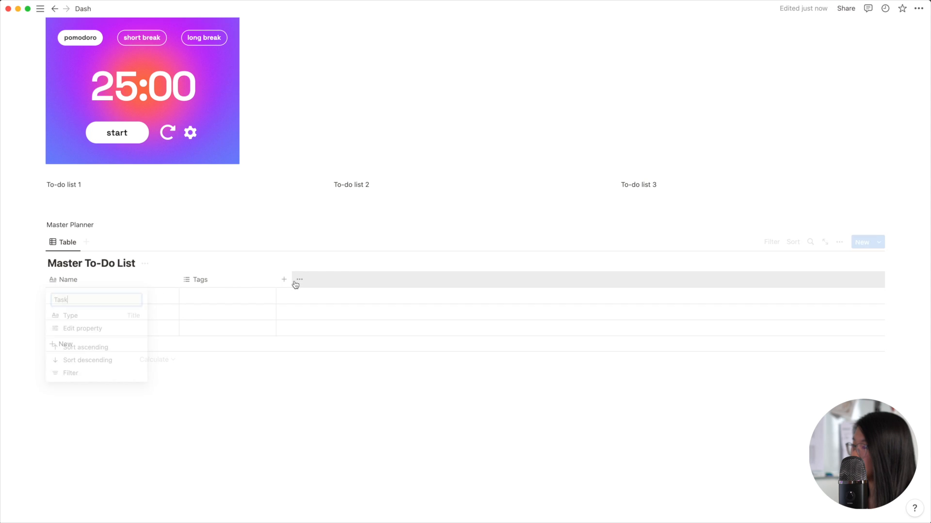
Step: Add a Status property to the Master To-Do List and move its column before Task
click(286, 283)
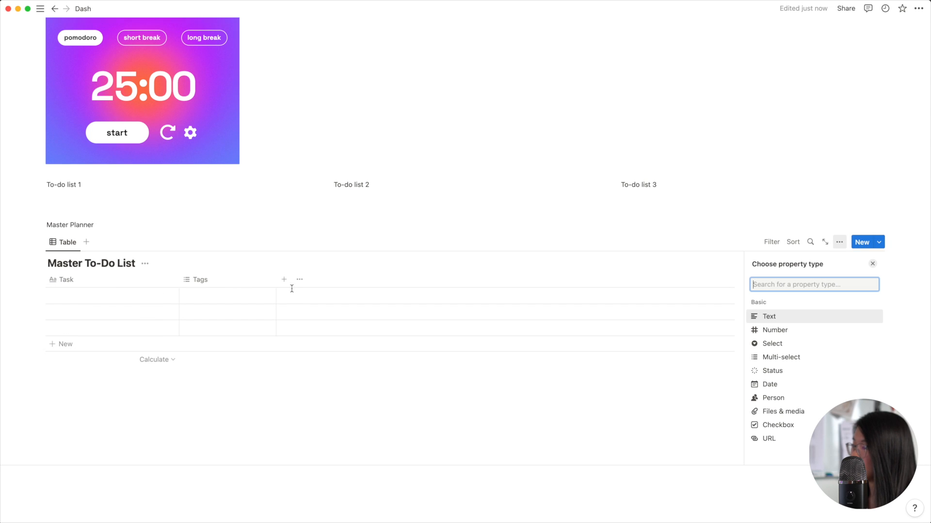
click(798, 371)
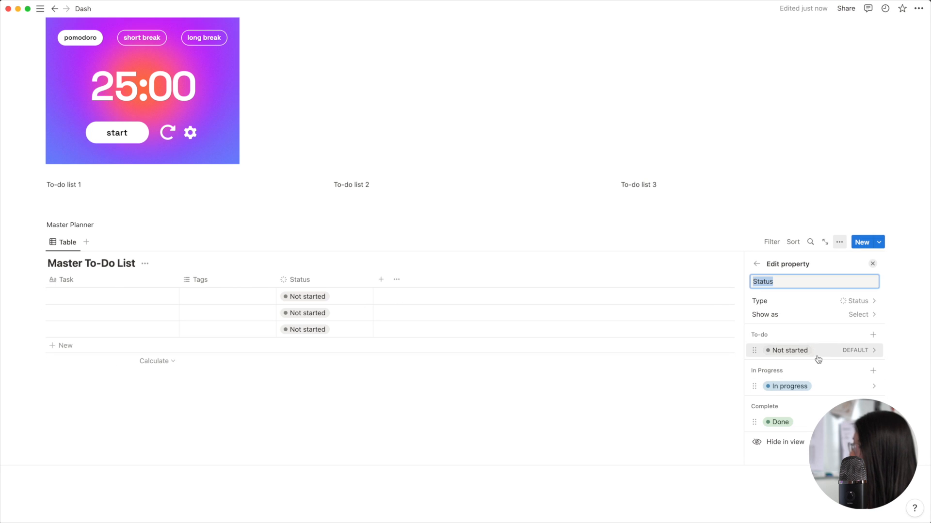
drag(374, 278, 83, 280)
Step: Create the tags Academic, Clinical and Chores in the first row's Tags cell
click(303, 301)
text(Academic)
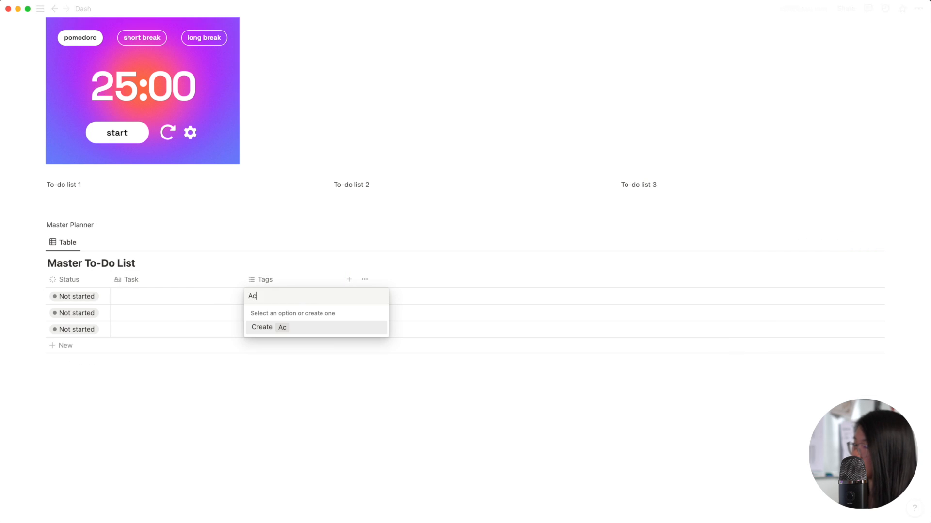
key(Return)
text(Clinical)
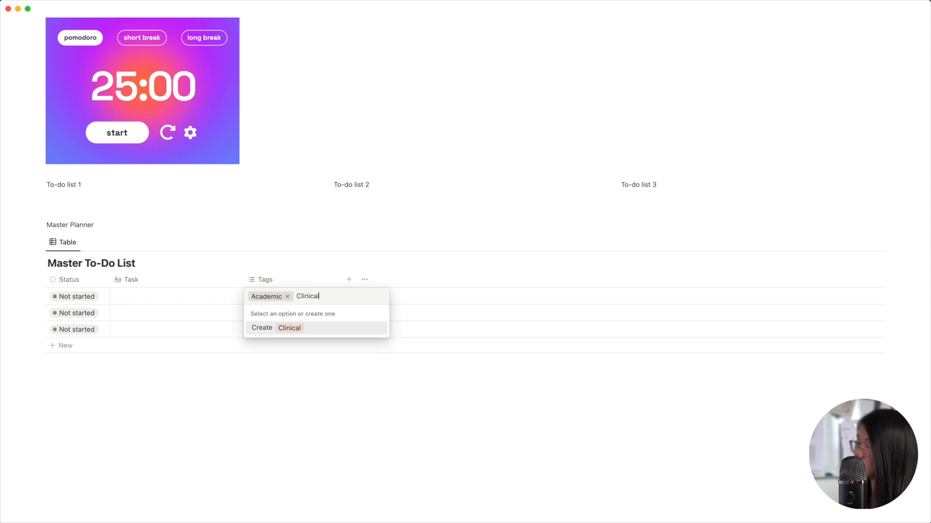
key(Return)
text(Chores)
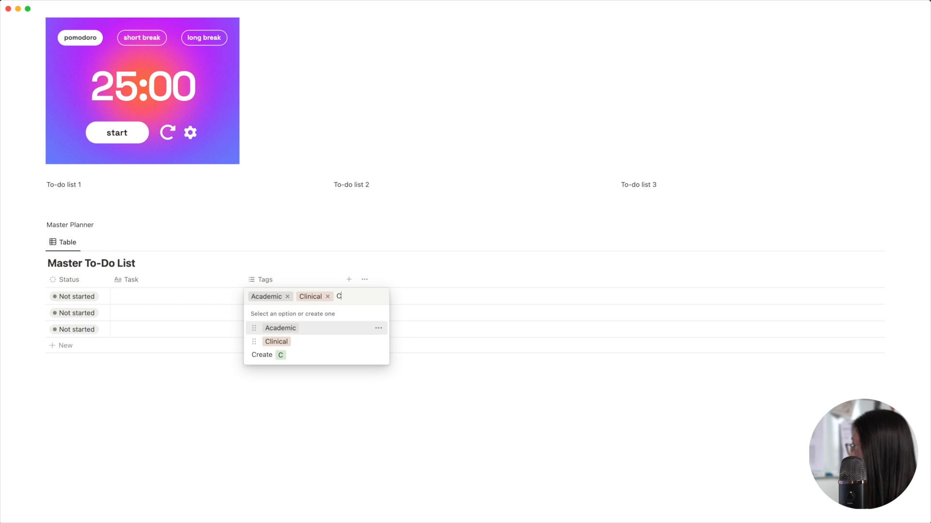
key(Return)
key(Escape)
Step: Enter Task 1 as the task in the first row
click(197, 304)
text(Task 1)
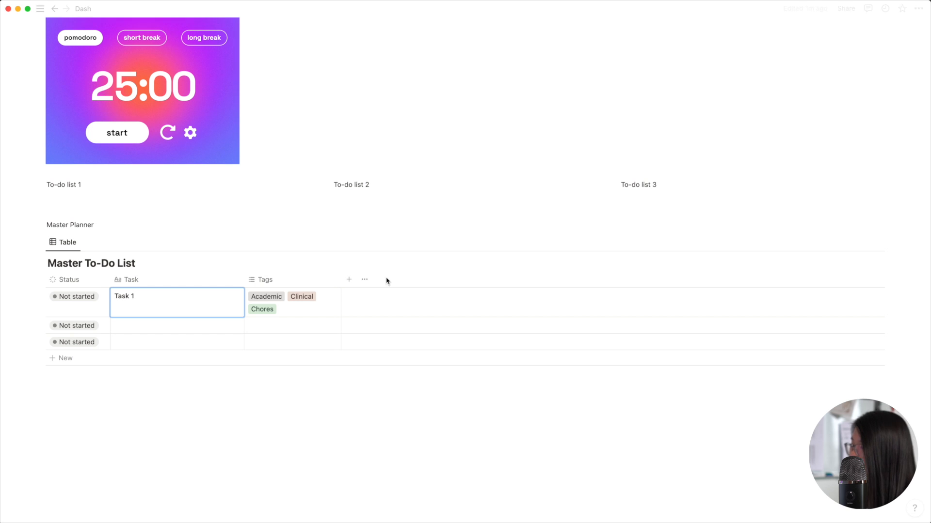
key(Escape)
Step: Change the Tags property's type from multi-select to Select
click(302, 283)
click(316, 317)
click(264, 122)
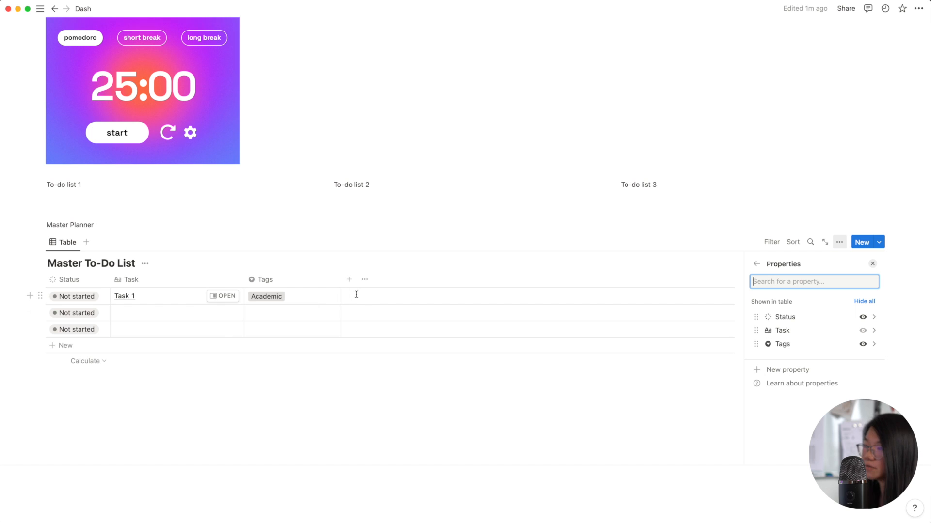
click(348, 280)
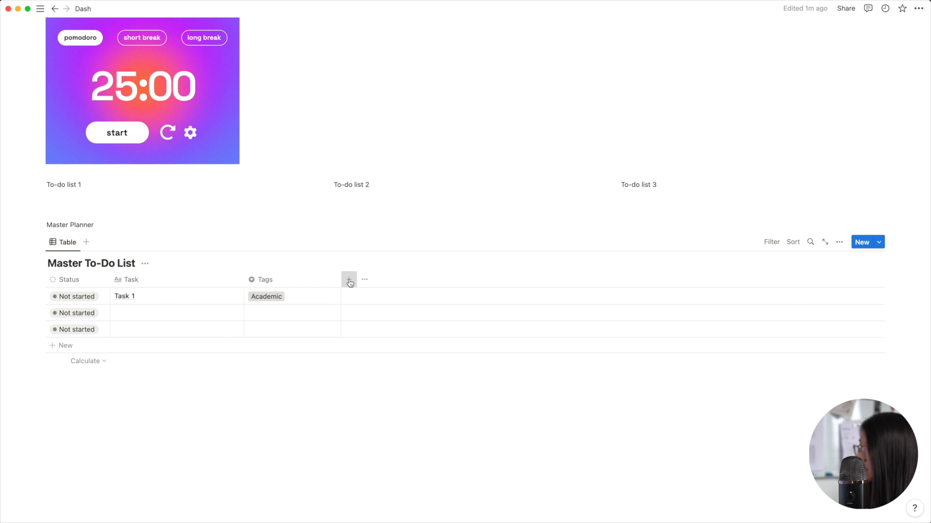
Step: Add a Select property named Priority to the Master To-Do List
click(349, 280)
text(Pri)
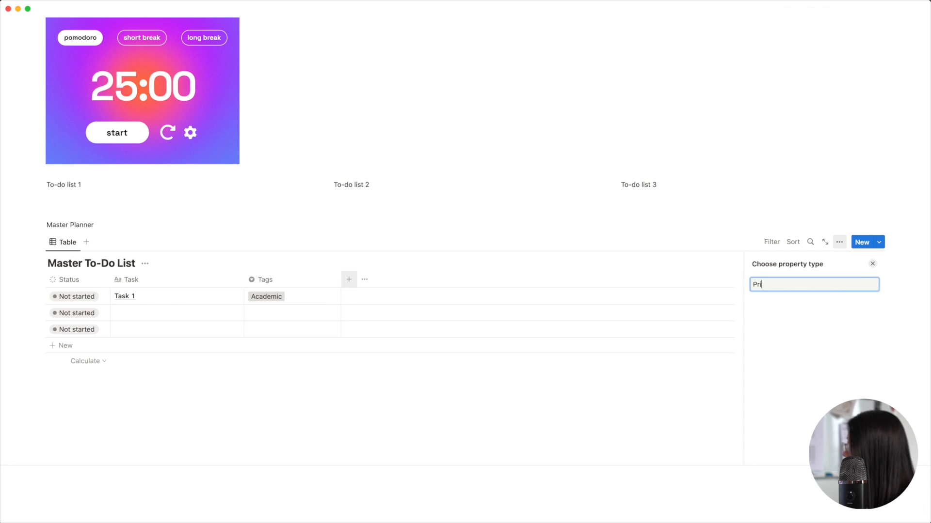
text(o)
key(BackSpace)
key(BackSpace)
key(BackSpace)
key(BackSpace)
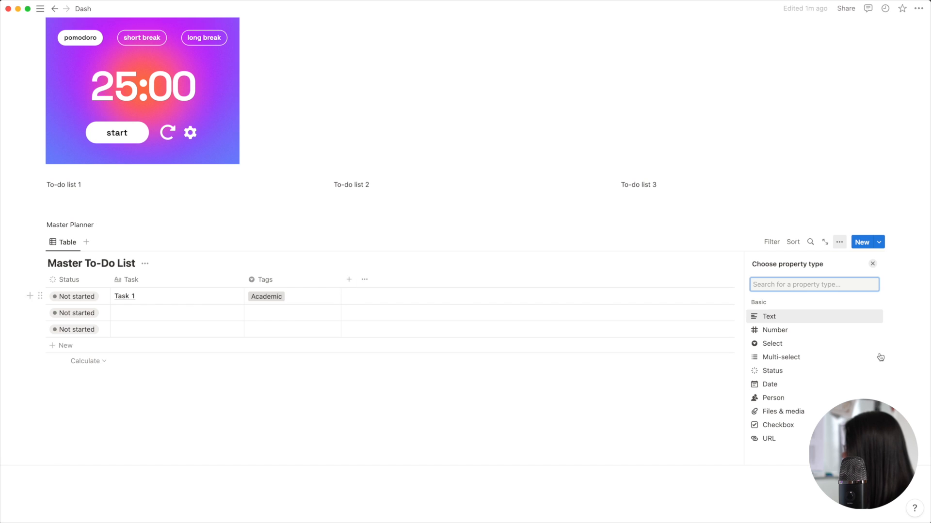
click(846, 349)
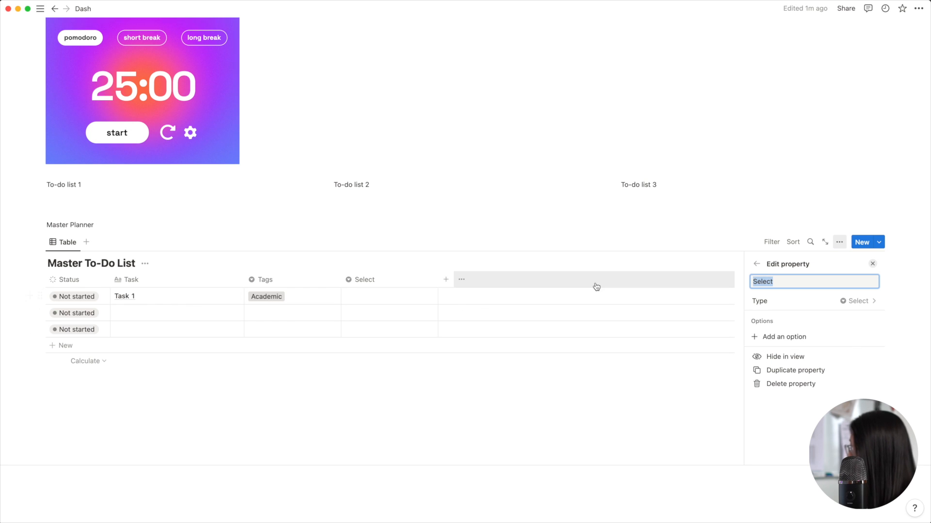
text(Priority)
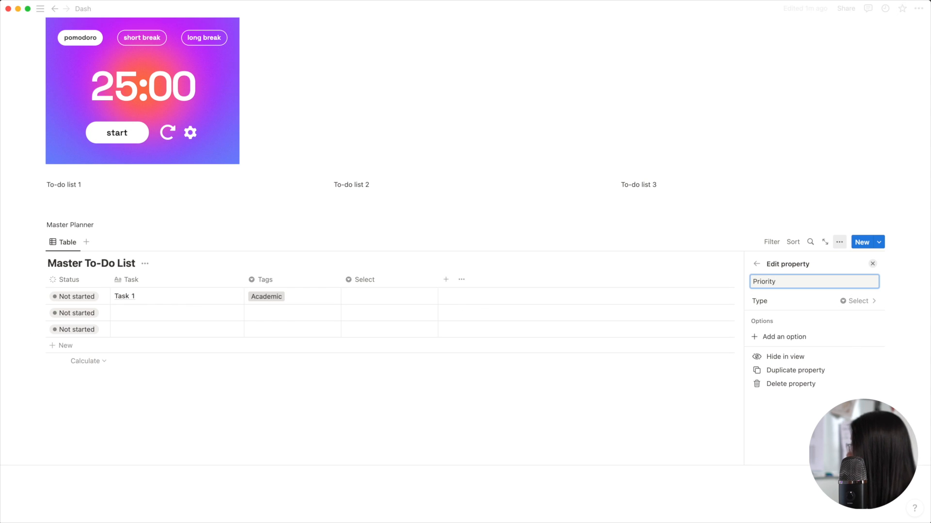
Step: Add the options Urgent, Routine and Low to the Priority property
click(810, 338)
text(Urgent)
key(Return)
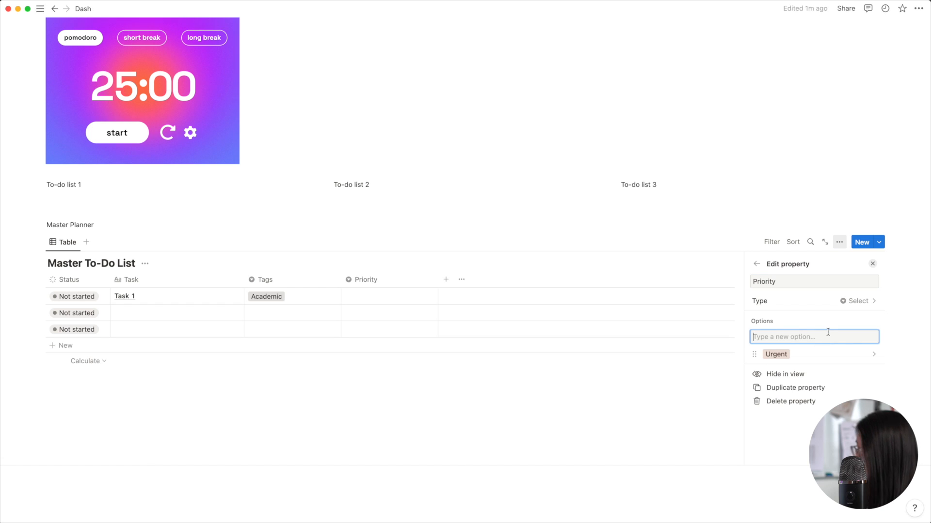
text(Routine)
key(Return)
text(Low)
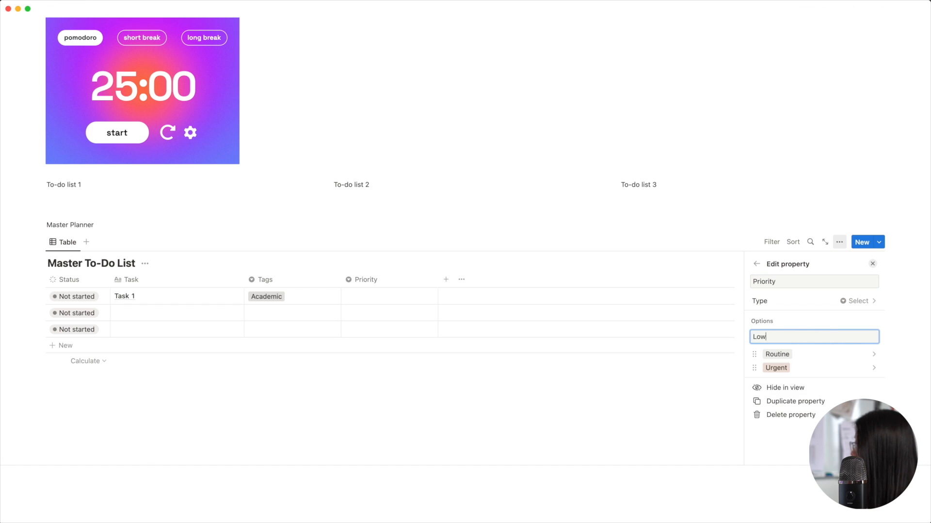
key(Return)
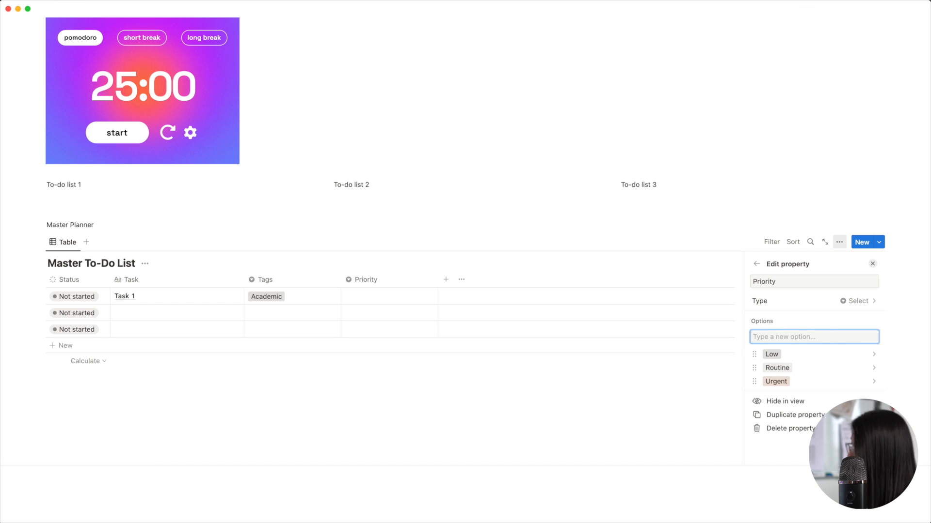
Step: Colour the Priority property's Low option green and its Urgent option red
click(862, 360)
click(806, 284)
click(821, 364)
click(821, 363)
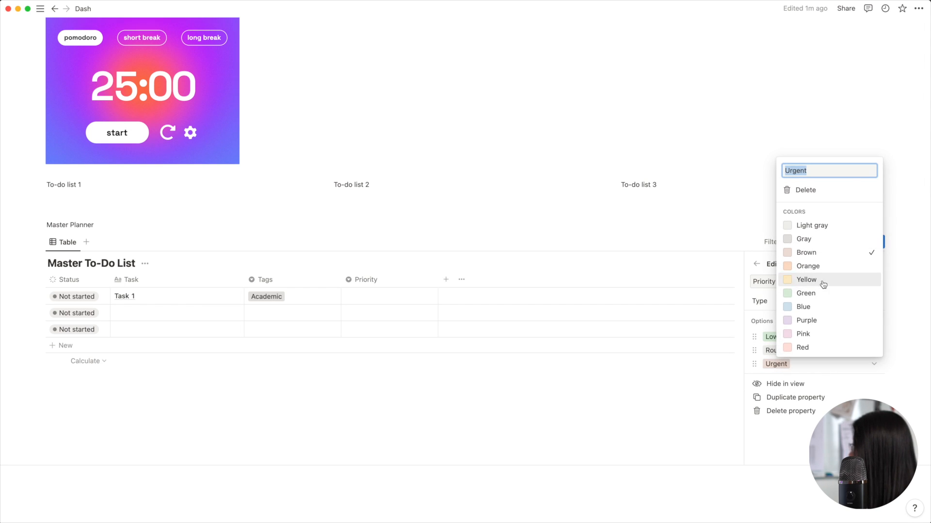
click(817, 349)
click(726, 316)
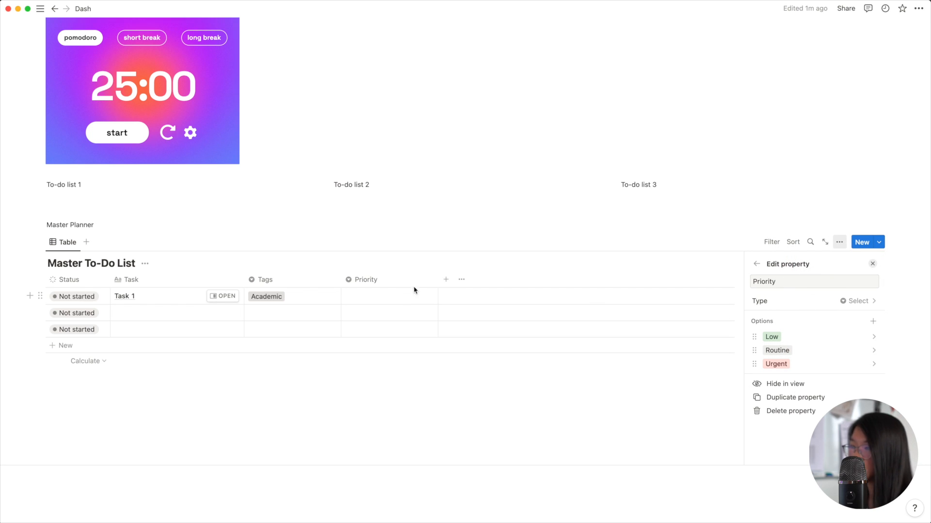
Step: Add a Date property named Deadline after the Priority column
click(446, 279)
text(Date)
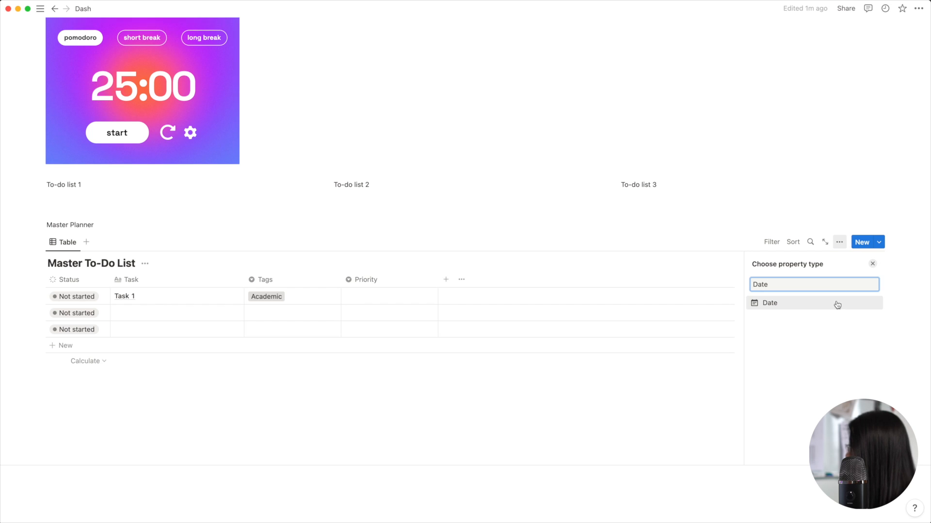
click(837, 303)
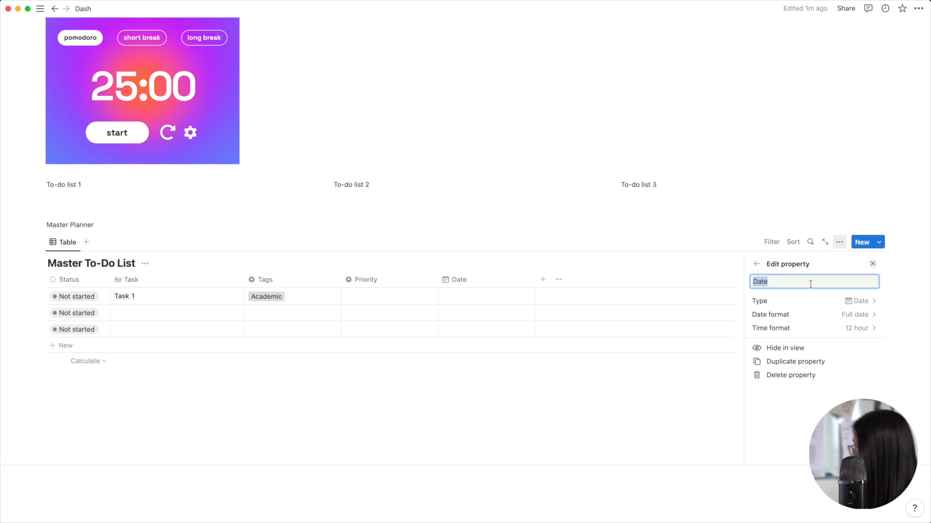
text(Dae)
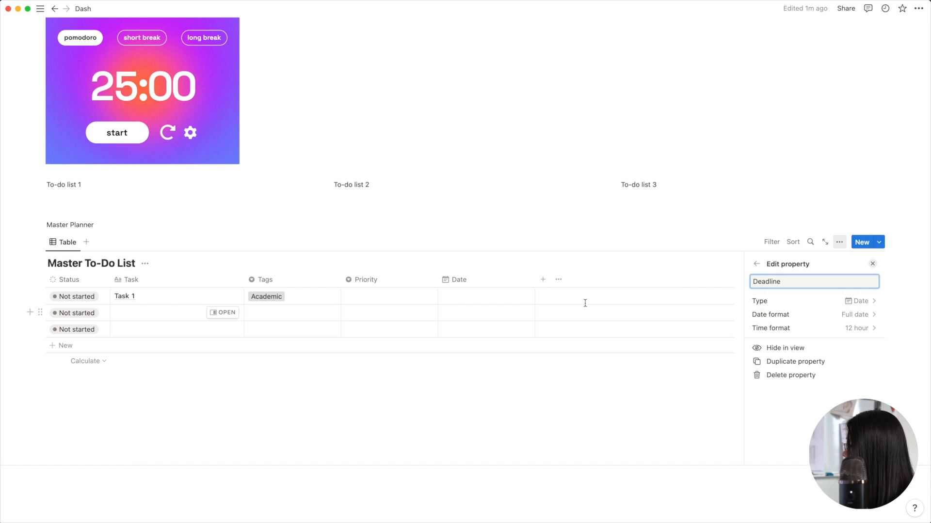
key(Escape)
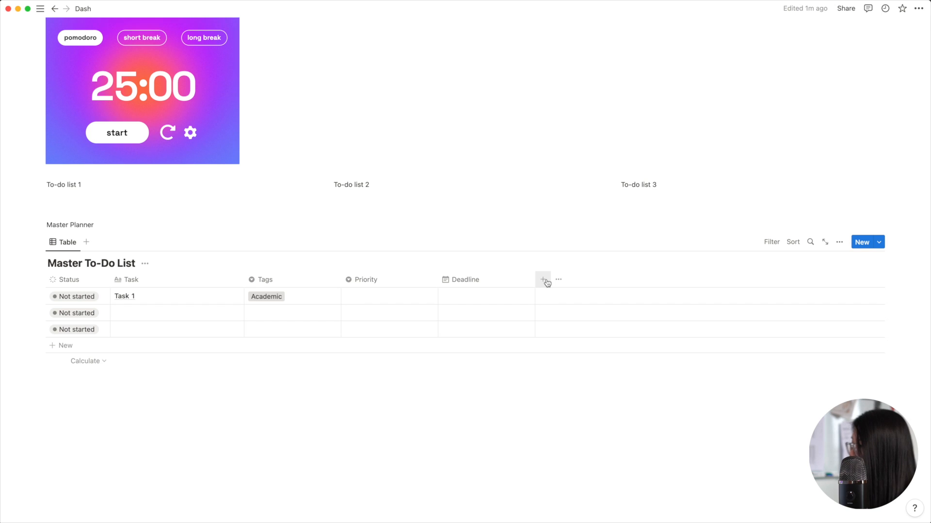
Step: Add a Number property named Estimated to the Master To-Do List after the Deadline column
click(546, 283)
text(Est)
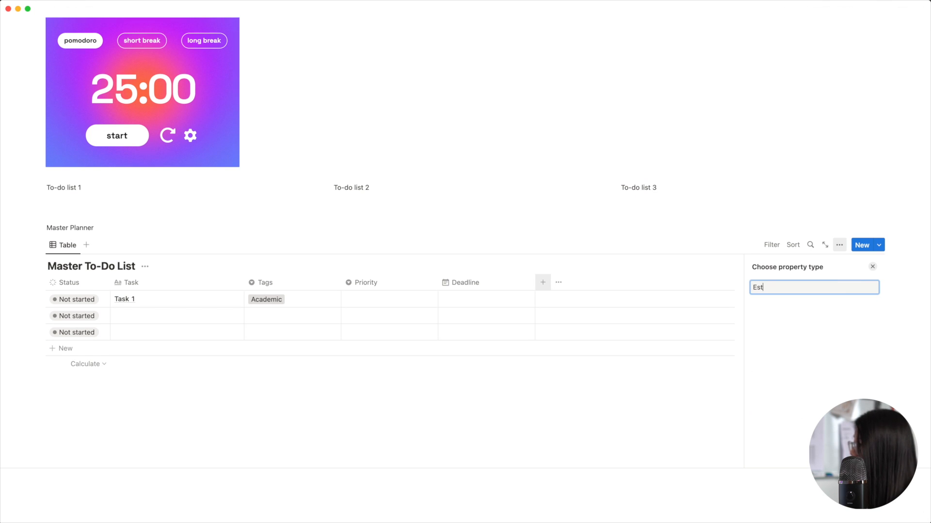
key(BackSpace)
key(BackSpace)
key(BackSpace)
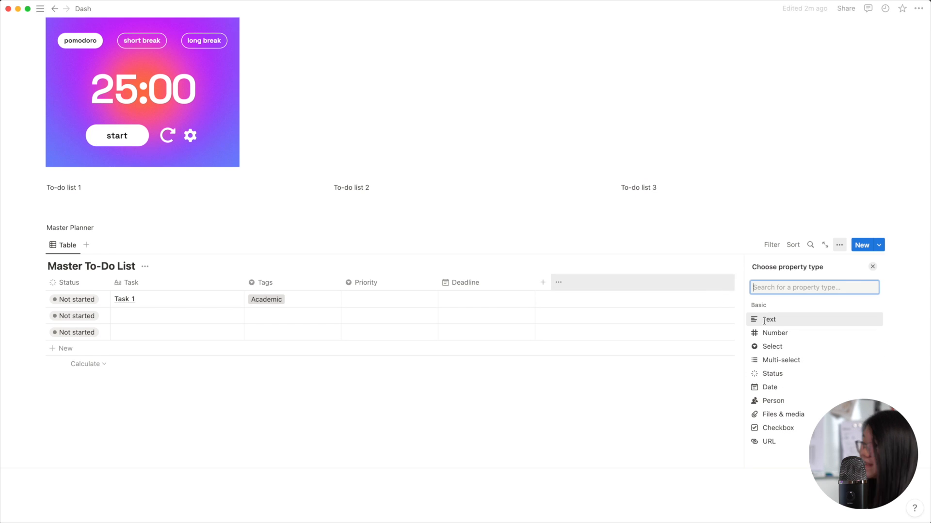
click(833, 337)
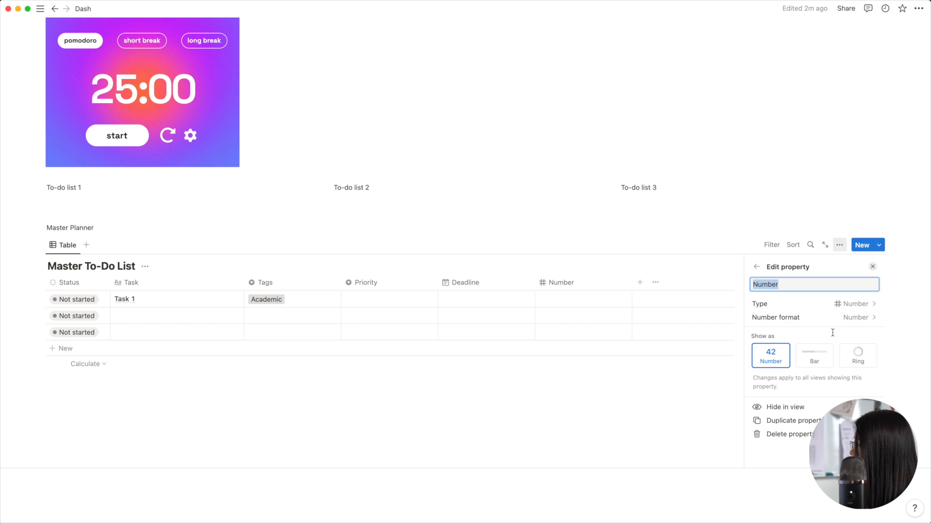
text(Estimated)
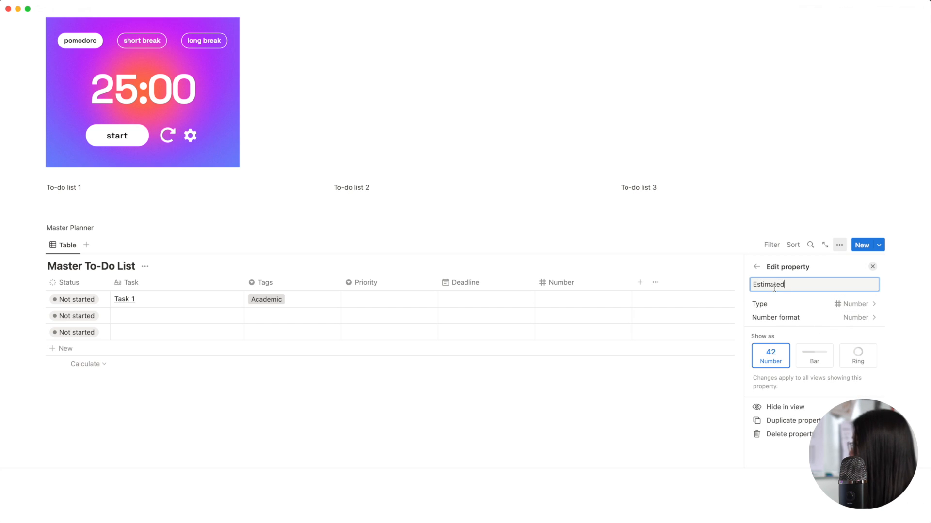
click(578, 288)
Step: Add a Number property named Actual after the Estimated column
click(644, 288)
click(644, 288)
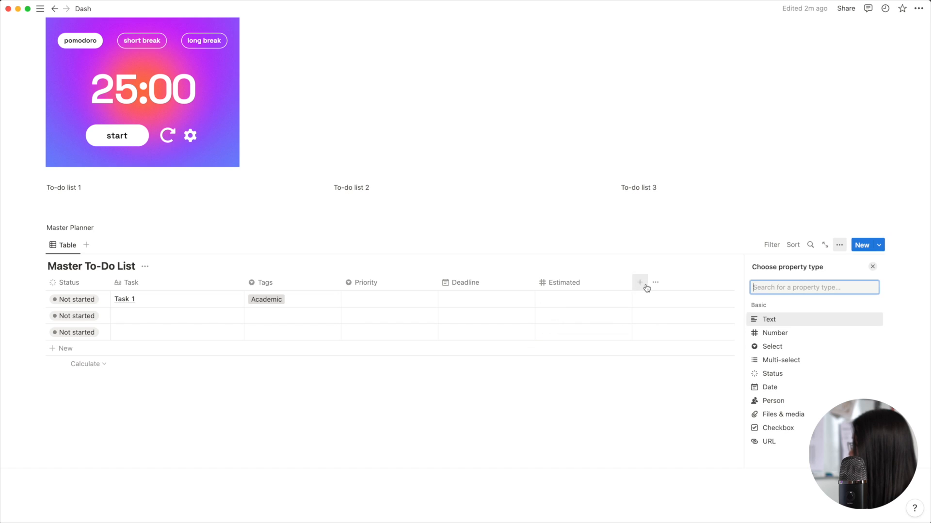
text(a)
key(BackSpace)
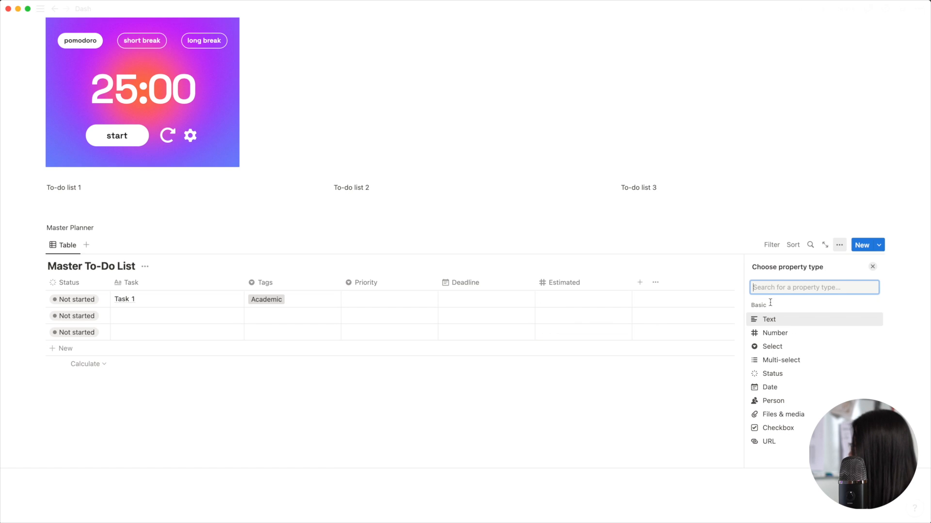
click(783, 334)
text(Actual)
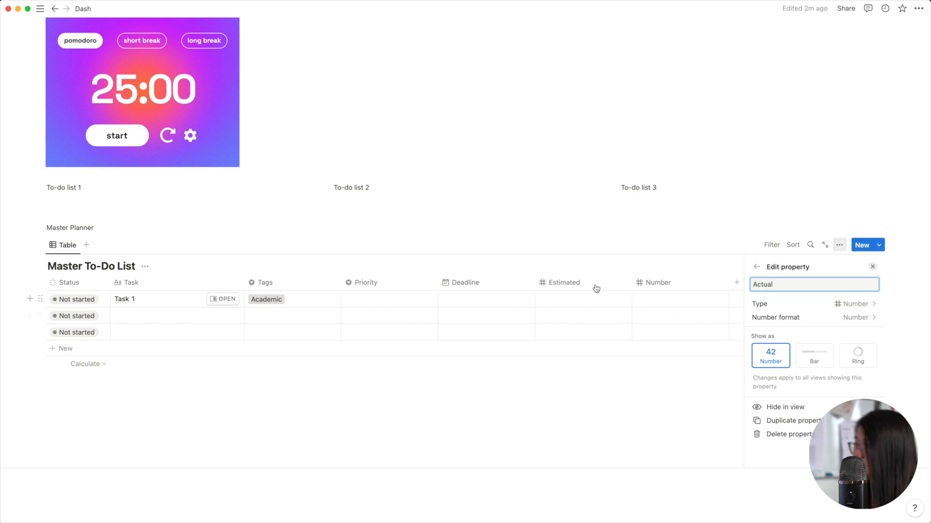
click(703, 263)
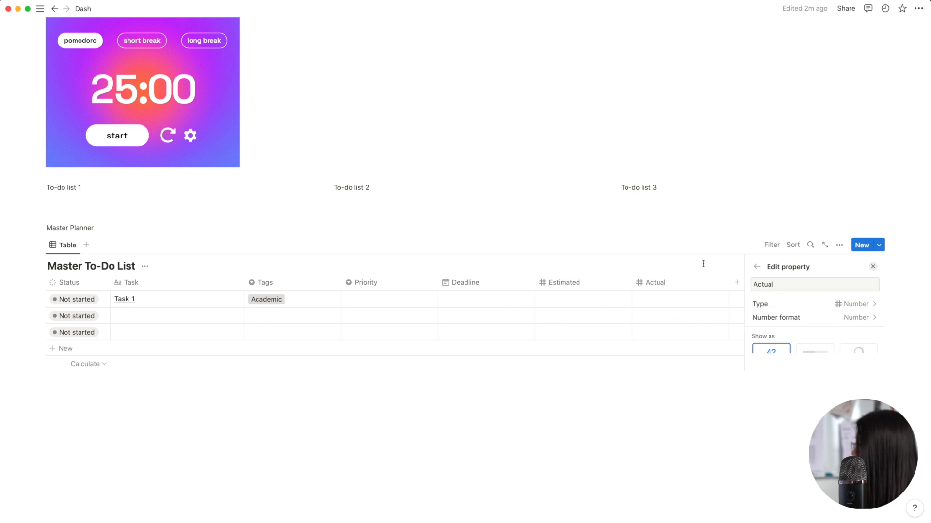
Step: Add a Formula property after Actual that divides the Actual property by the Estimated property
click(734, 283)
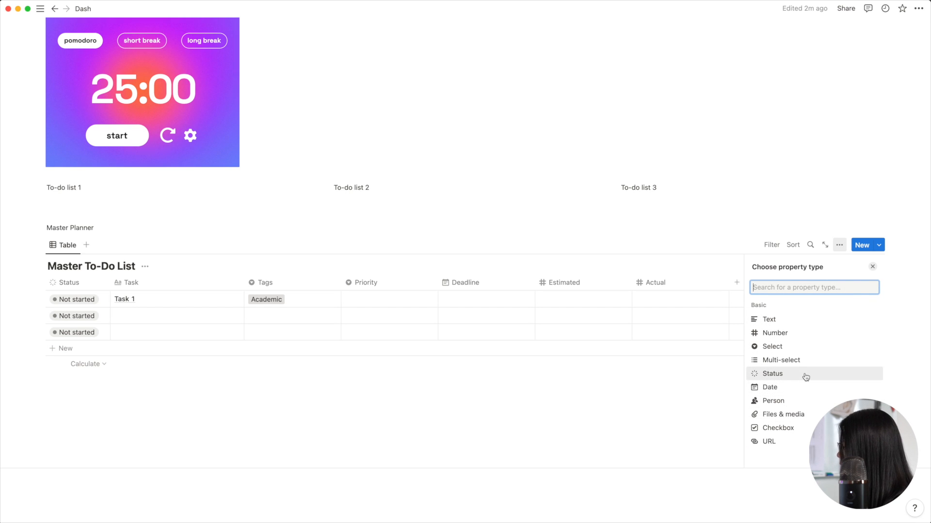
scroll(807, 376, down, 5)
click(806, 394)
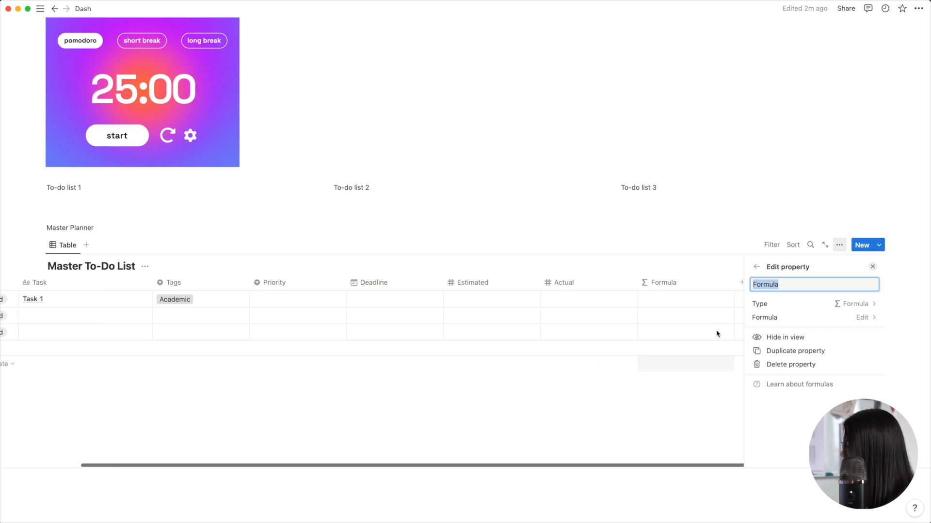
click(811, 318)
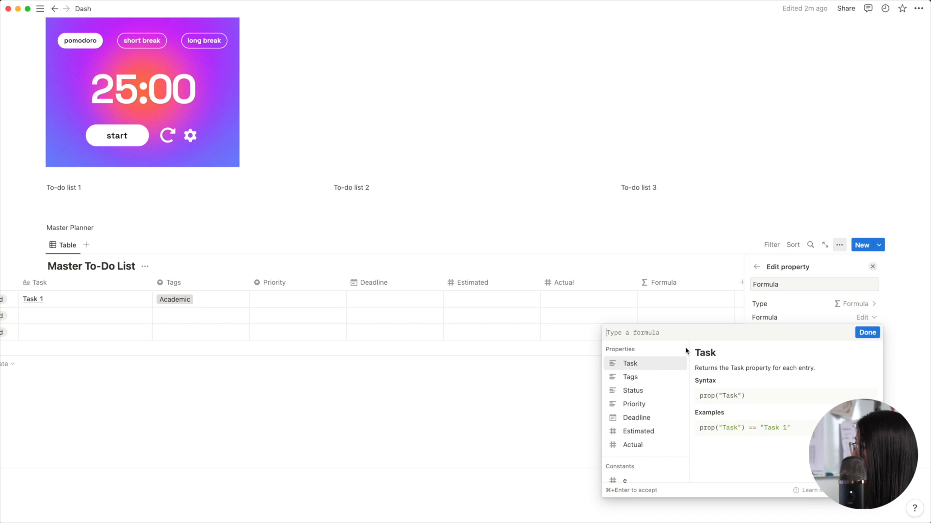
text(actual)
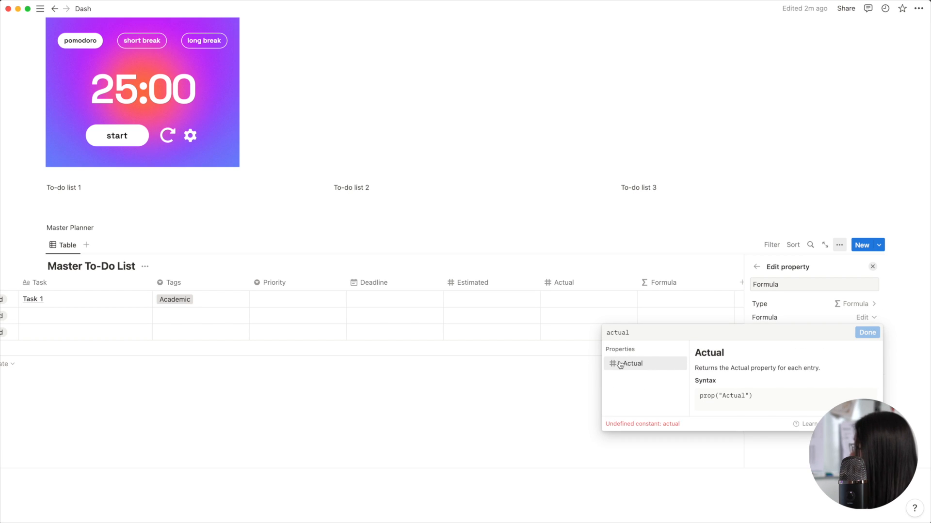
click(621, 364)
text(/est)
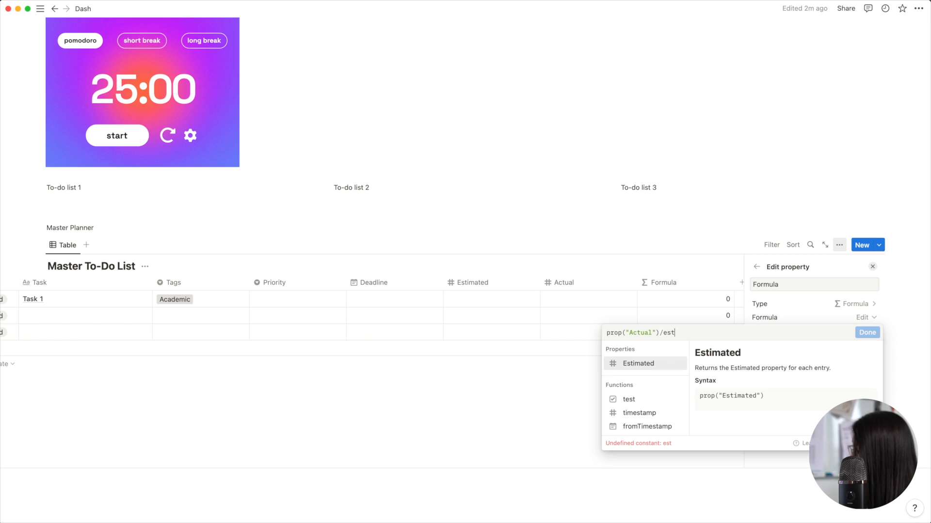
click(630, 364)
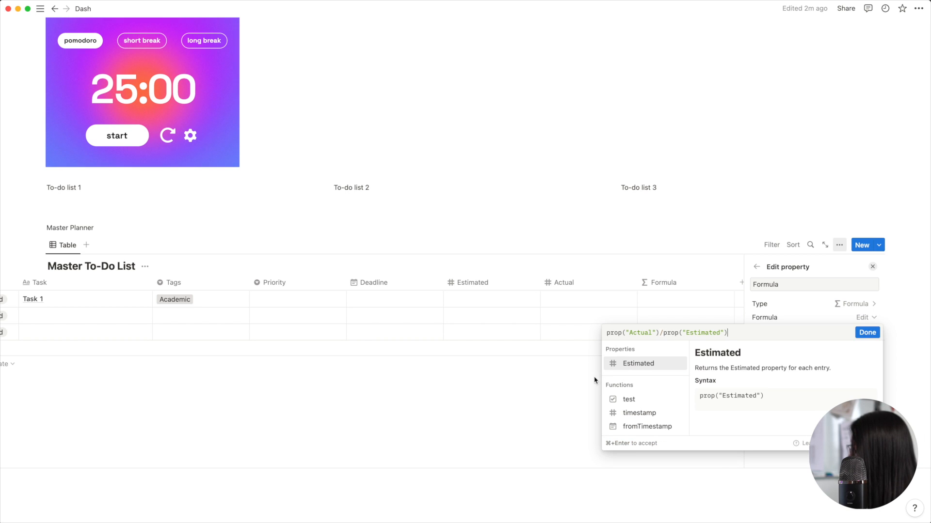
click(866, 333)
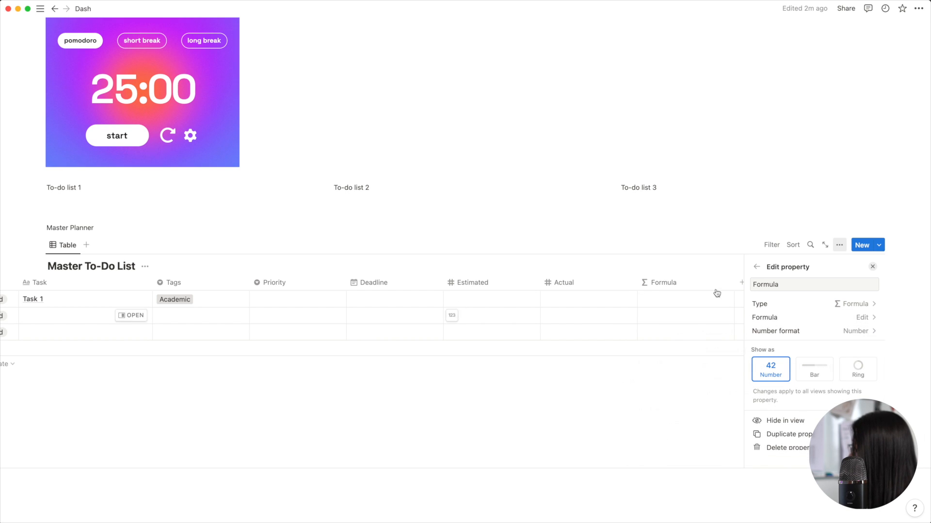
Step: Set Task 1's Estimated value to 1 and its Actual value to 0.5
click(515, 299)
text(1)
key(Return)
click(669, 303)
text(0.5)
key(Return)
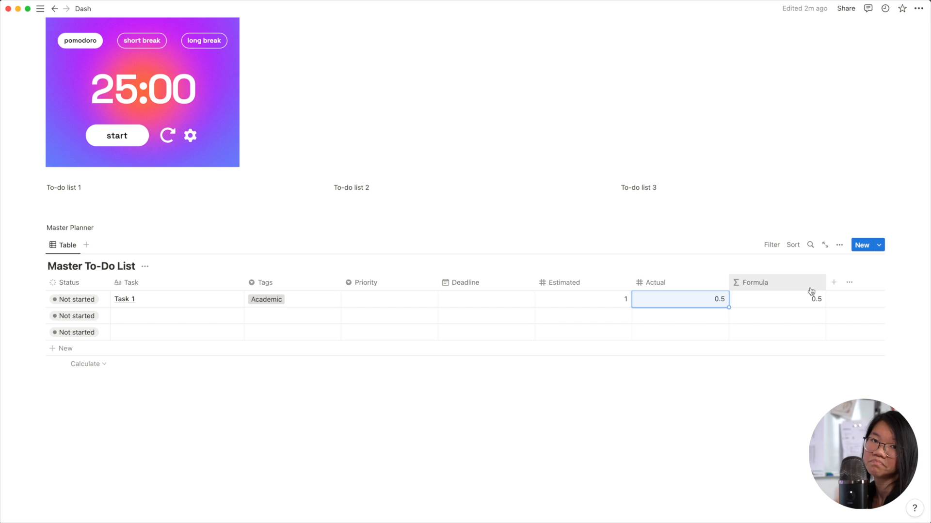
Step: Show the Formula property as a ring that is divided by 1
click(811, 289)
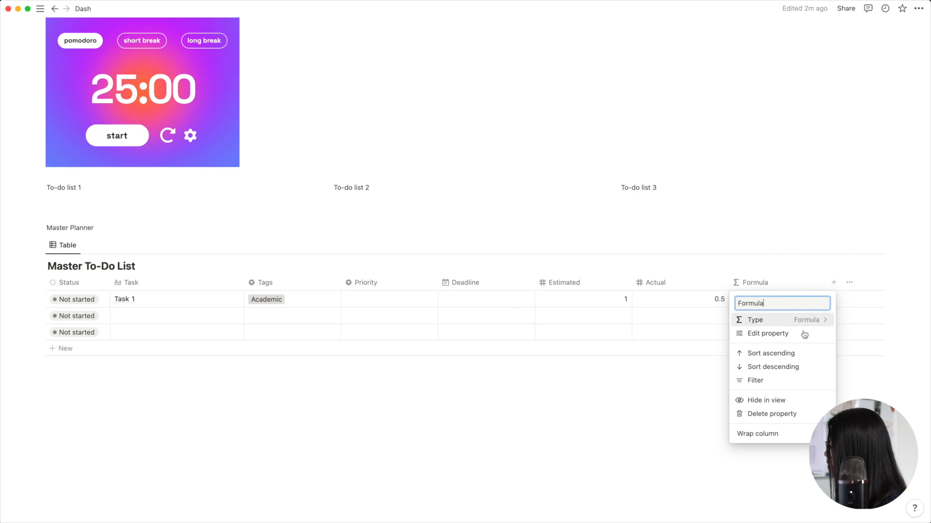
click(805, 335)
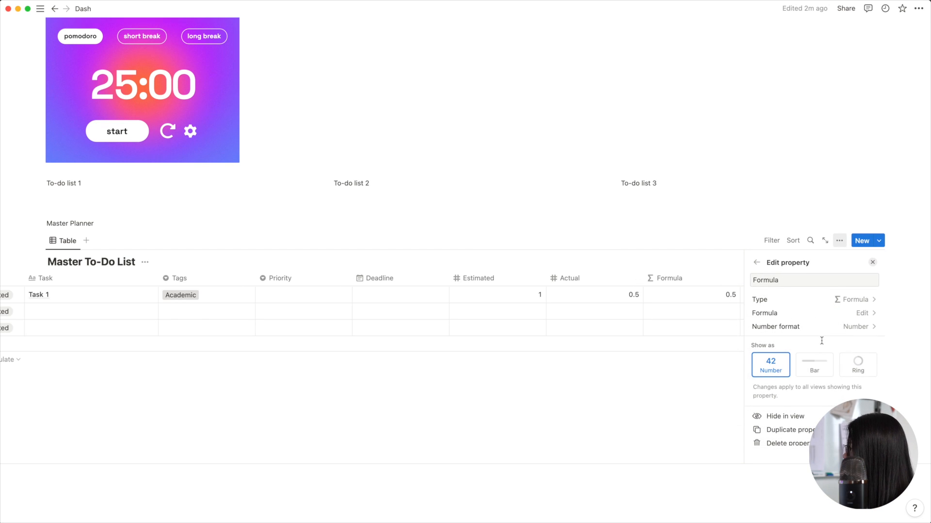
scroll(821, 341, down, 1)
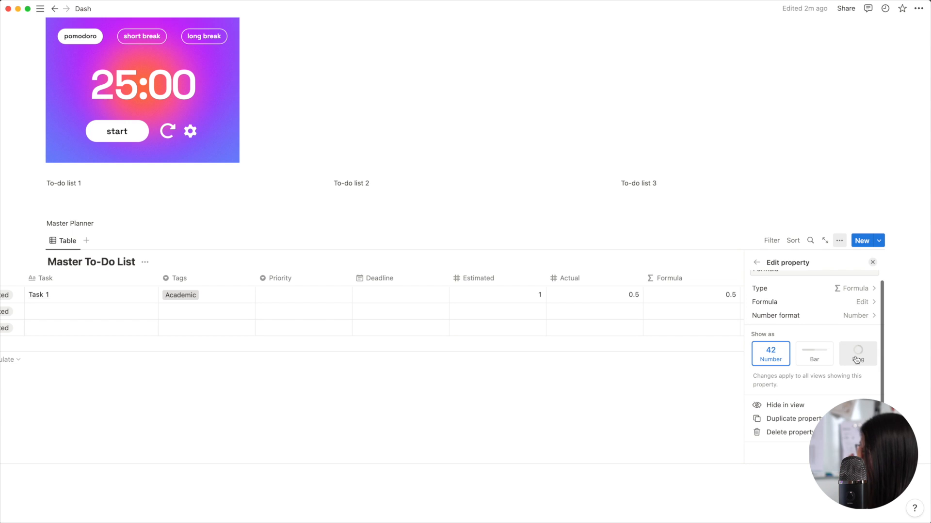
click(824, 357)
click(858, 358)
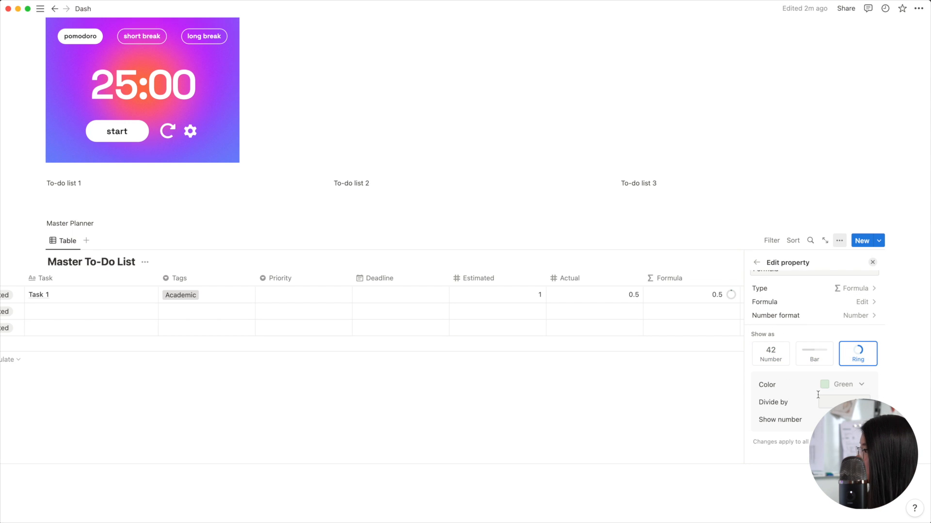
text(1)
click(799, 399)
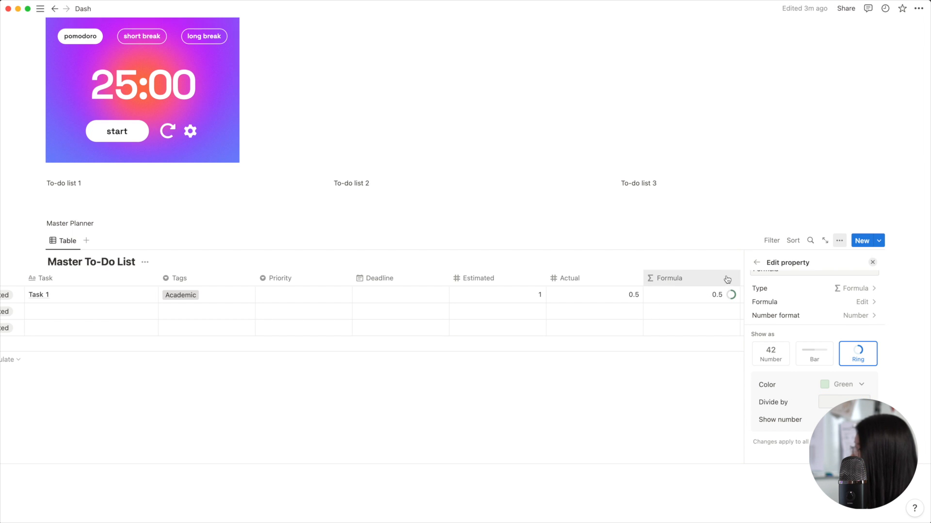
Step: Hide the number in the Formula column and narrow the column to the width of its ring
click(685, 278)
click(800, 278)
drag(824, 278, 750, 282)
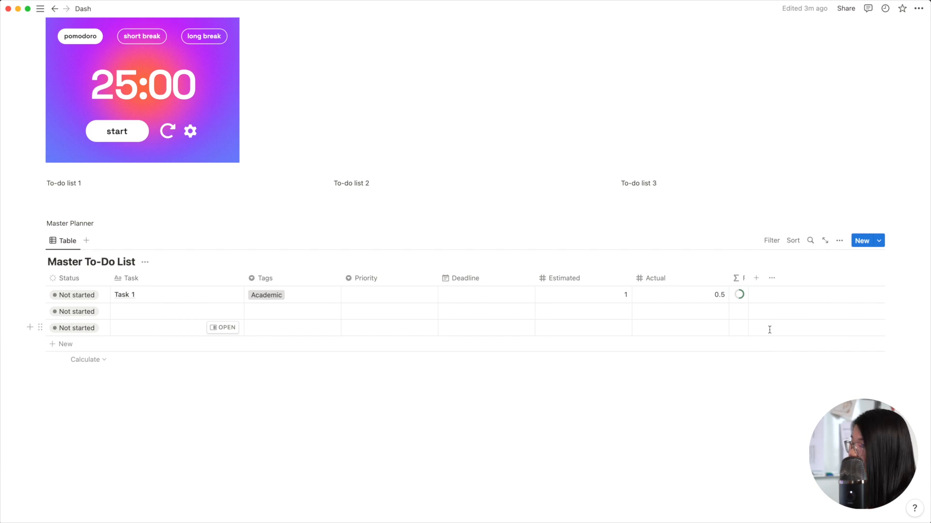
Step: Add a Text property named Linked Project after the Formula column
click(756, 278)
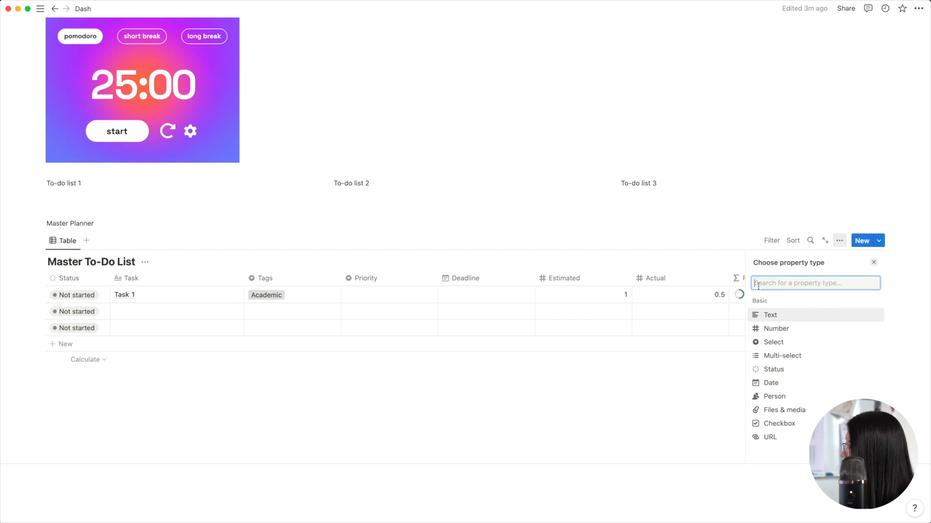
click(772, 316)
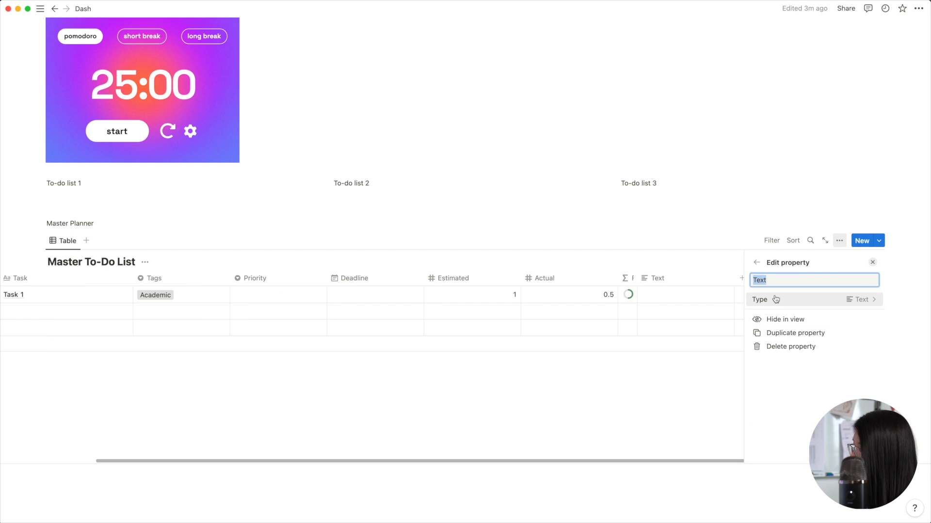
text(Linked Projec)
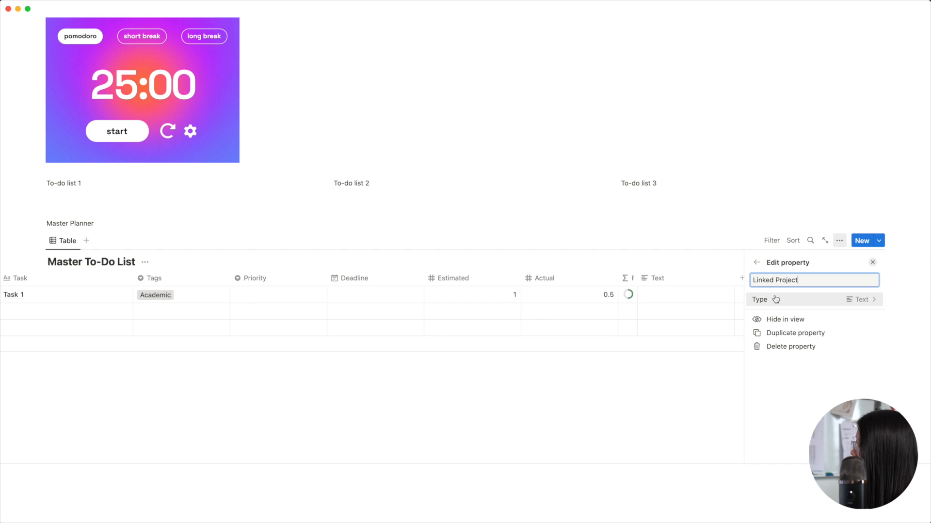
click(685, 261)
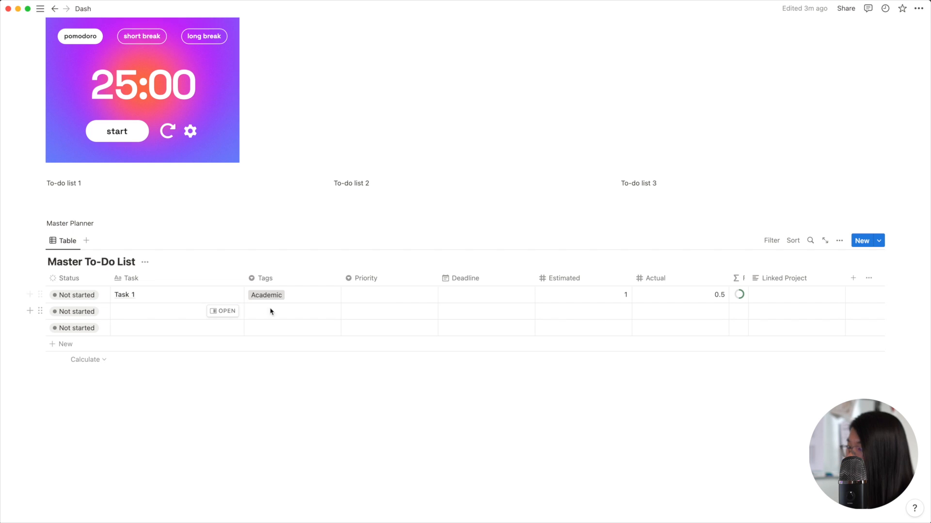
Step: Name the second and third rows of the Master To-Do List Task 2 and Task 3
click(160, 313)
text(Task 2)
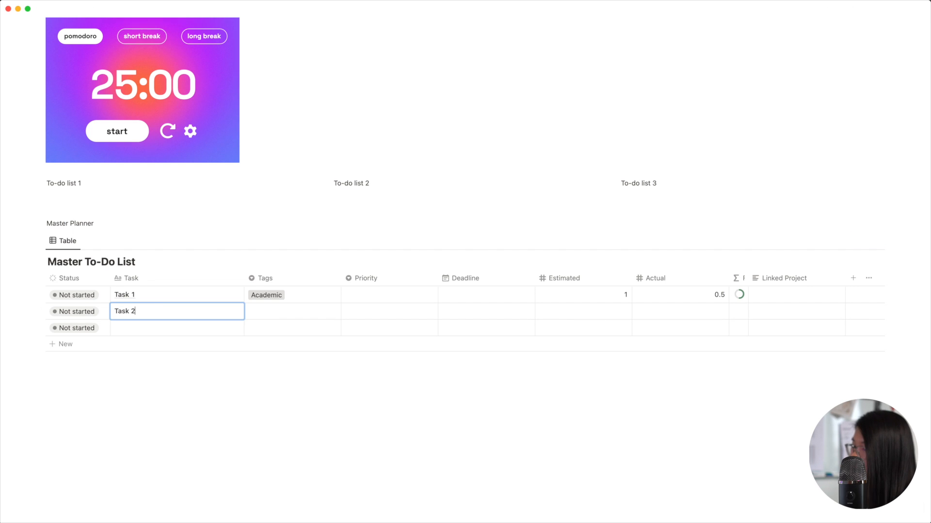
click(159, 329)
text(Task 3)
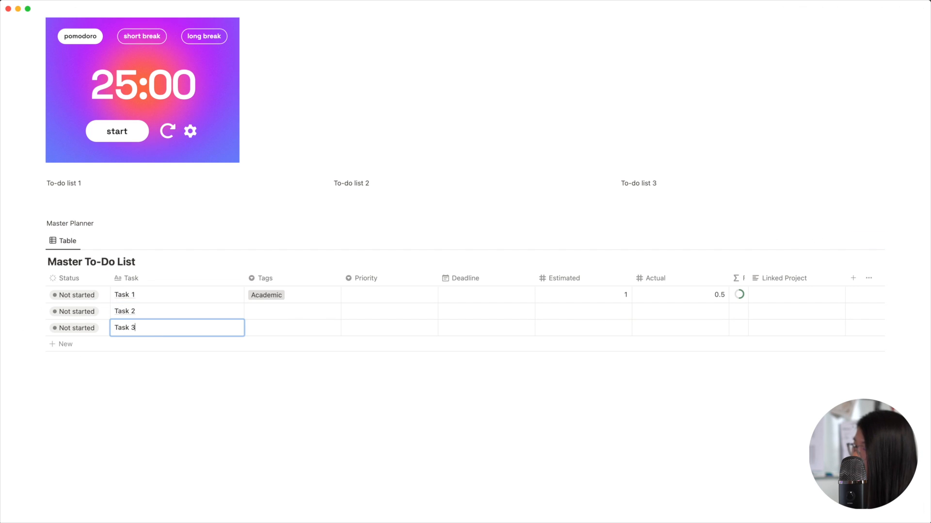
Step: Tag Task 2 as Clinical and Task 3 as Chores
click(300, 314)
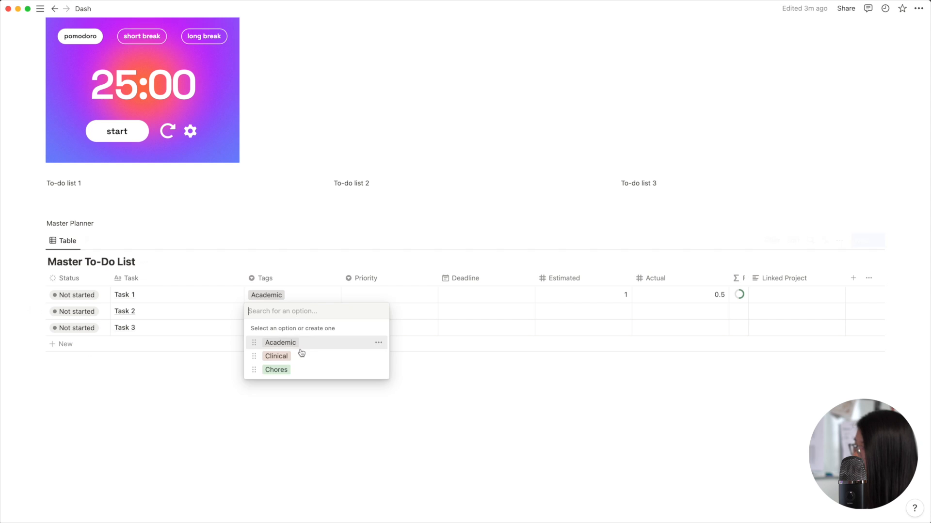
click(301, 362)
click(263, 328)
click(291, 387)
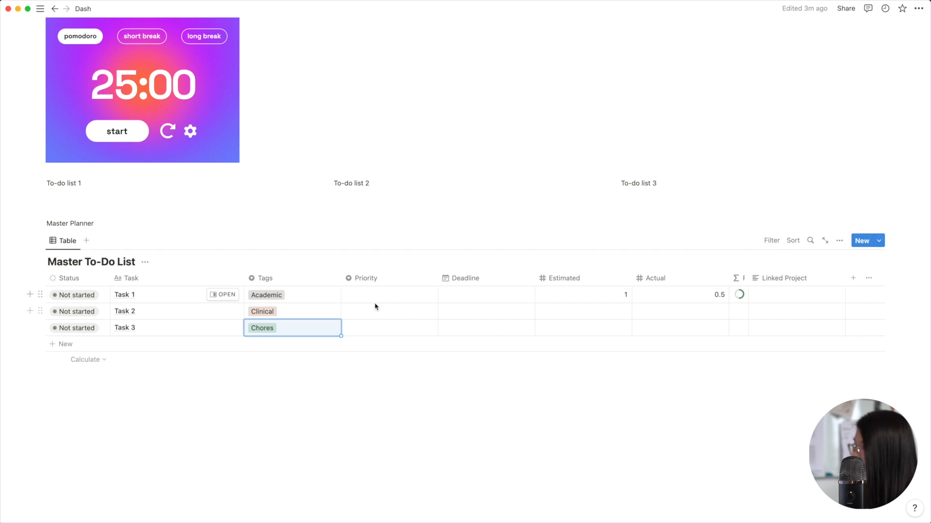
Step: Set the priority of Task 1 to Routine, Task 2 to Urgent and Task 3 to Low
click(391, 296)
click(402, 294)
click(402, 294)
click(375, 340)
click(383, 312)
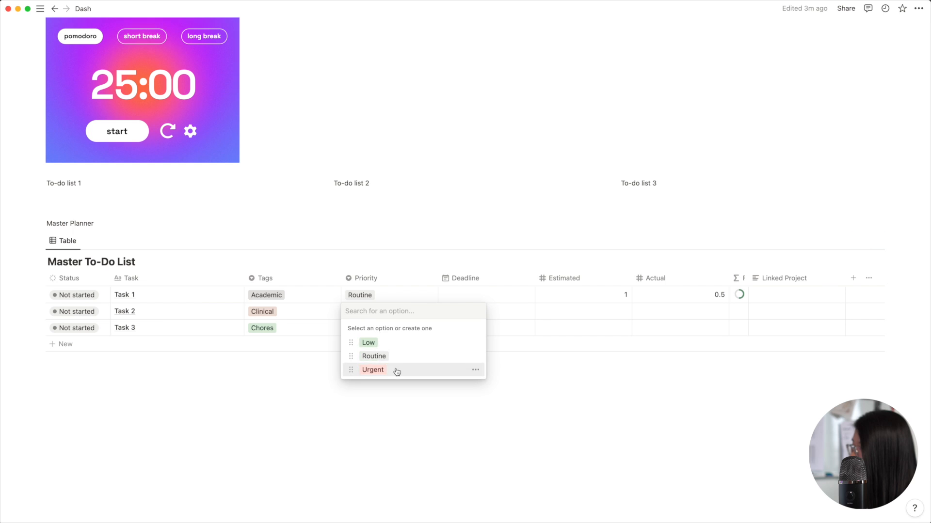
click(394, 371)
click(373, 330)
click(362, 357)
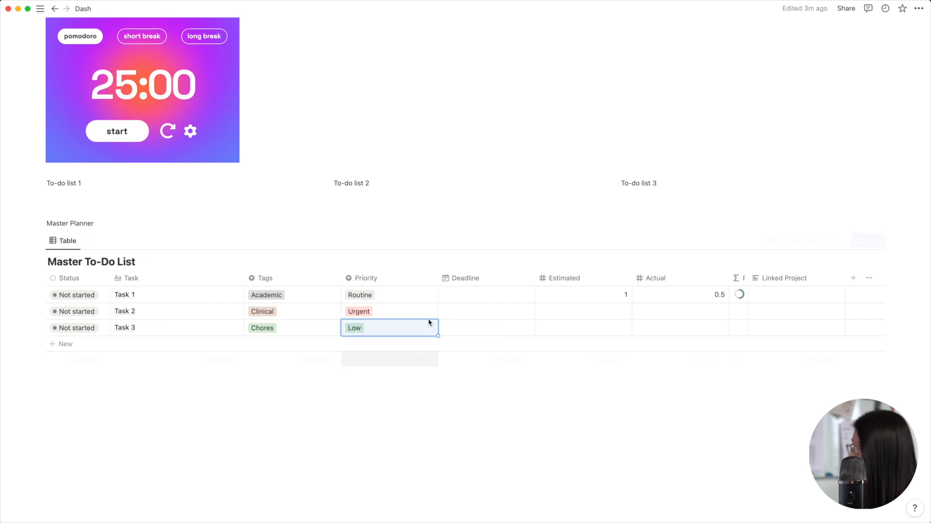
Step: Set the deadlines to October 1, 2022 for Task 1, October 15 for Task 2 and October 29 for Task 3
click(464, 296)
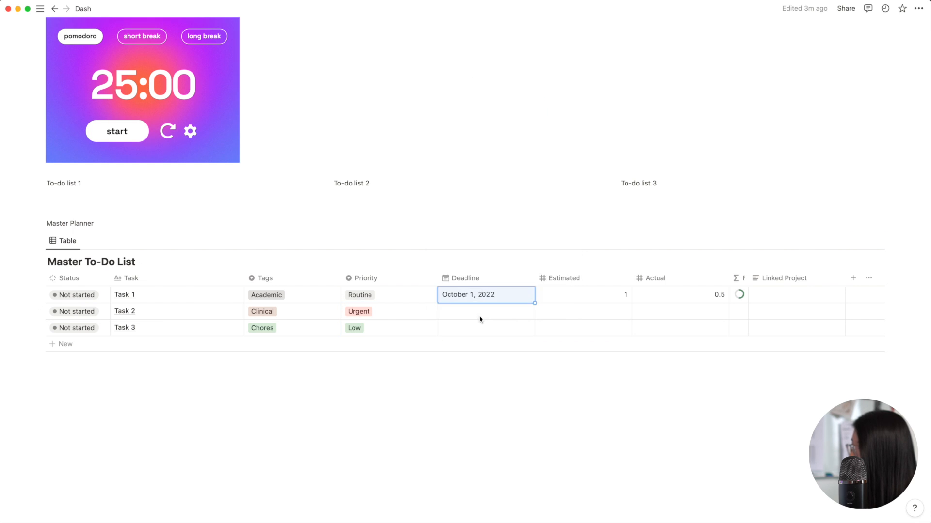
click(534, 151)
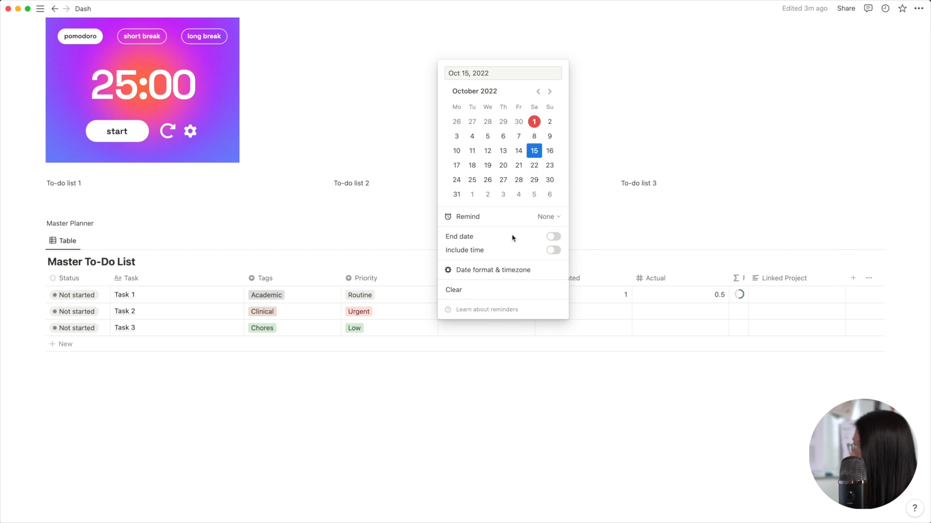
click(494, 335)
click(493, 329)
click(534, 196)
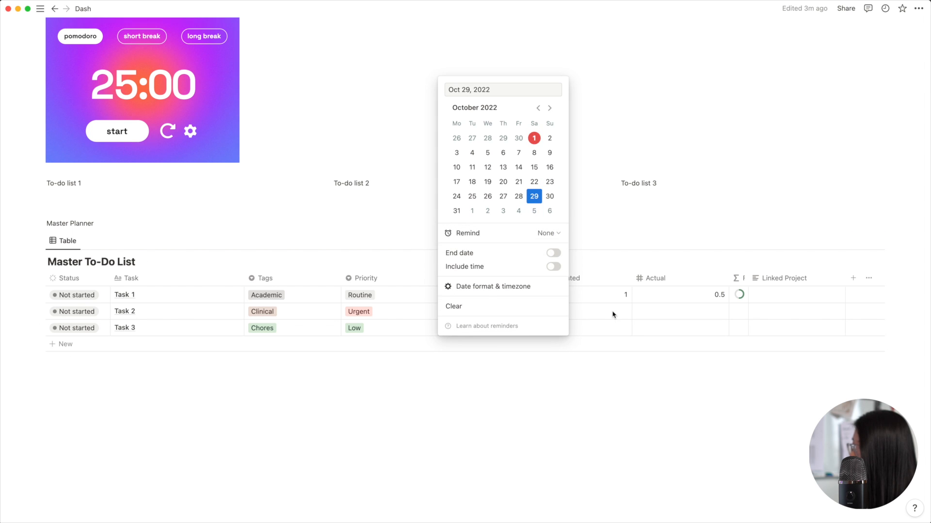
Step: Narrow the formula column of the Master To-Do List table slightly
click(613, 315)
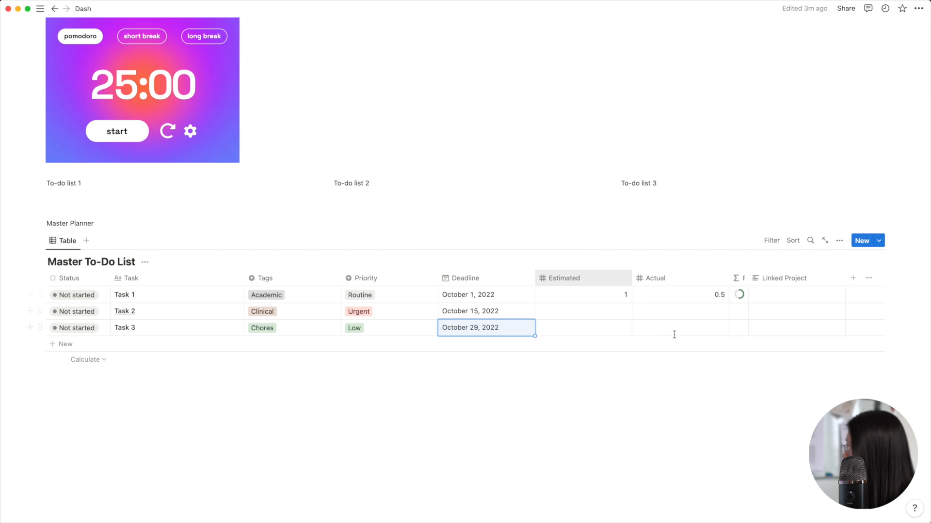
drag(748, 277, 746, 278)
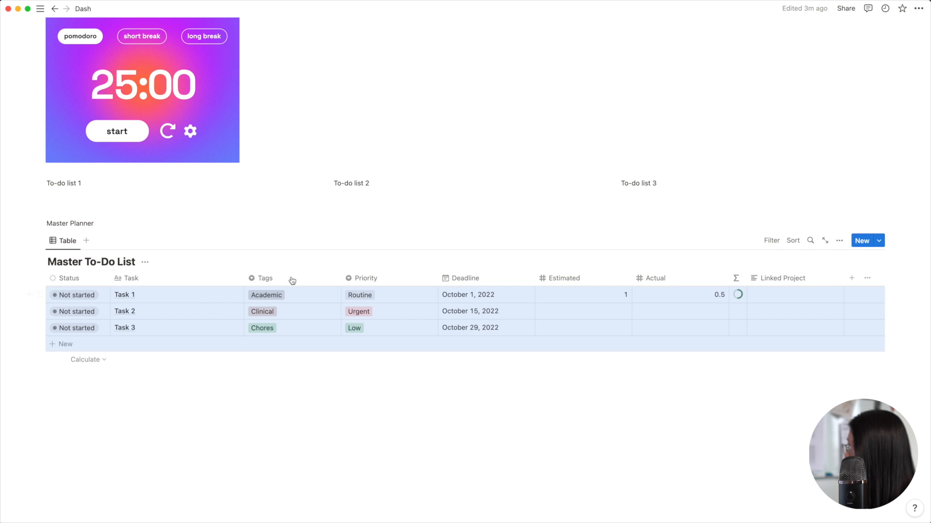
click(848, 279)
click(872, 263)
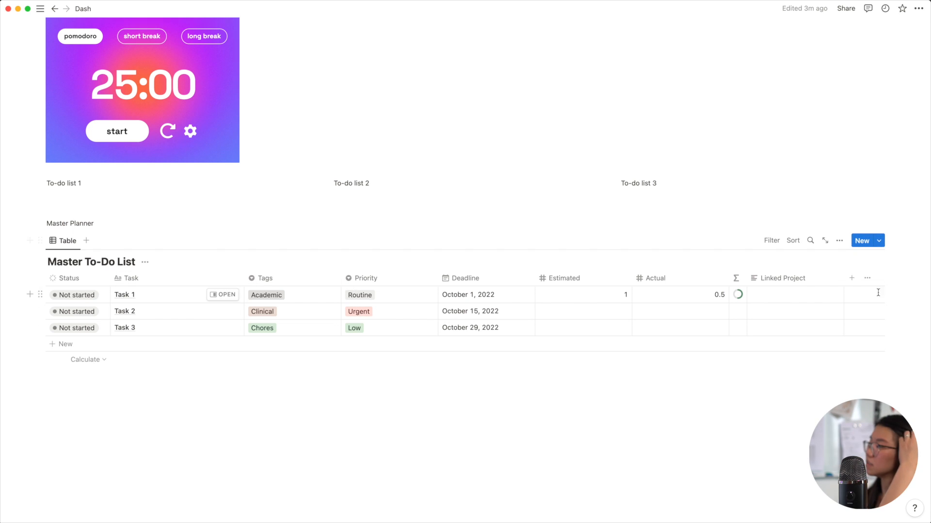
Step: Sort the Master To-Do List by Deadline in ascending order
click(775, 242)
click(791, 241)
click(792, 241)
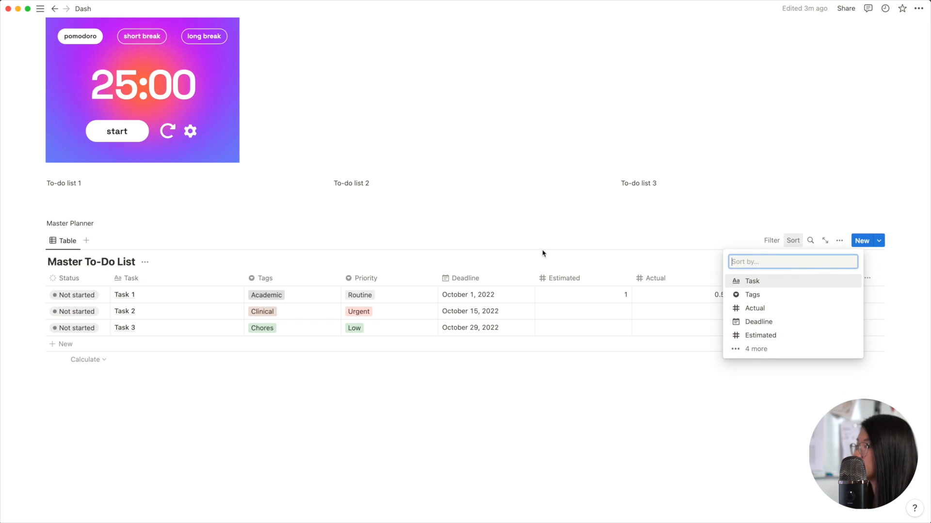
click(784, 327)
click(465, 297)
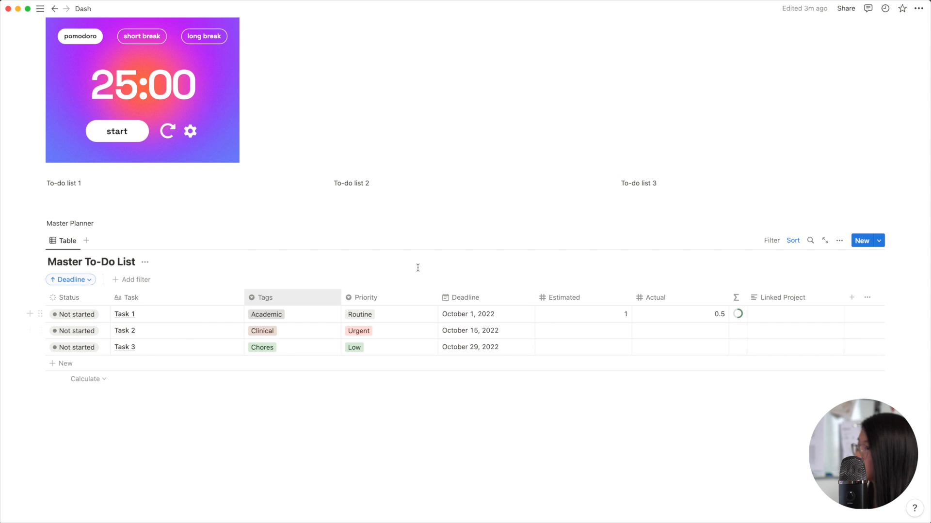
Step: Filter the Master To-Do List by Status so that only tasks that are not Complete are shown
click(771, 242)
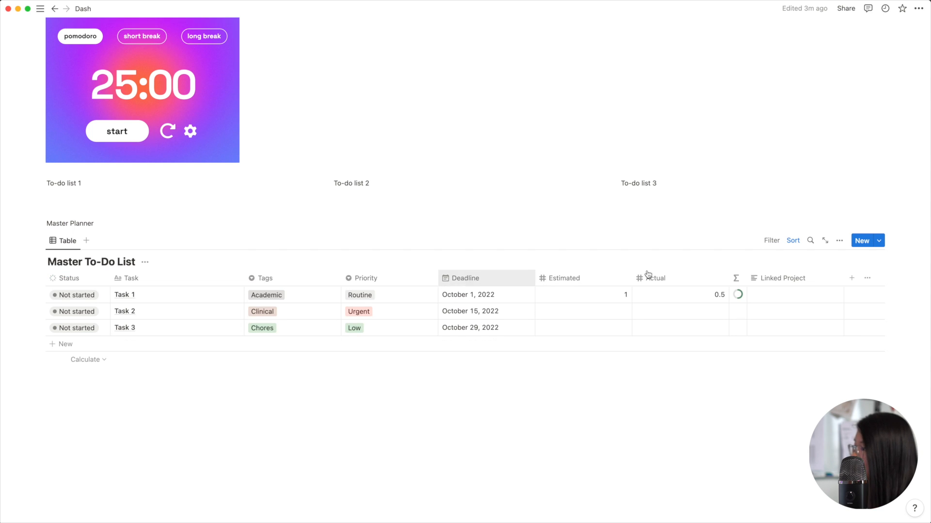
click(771, 243)
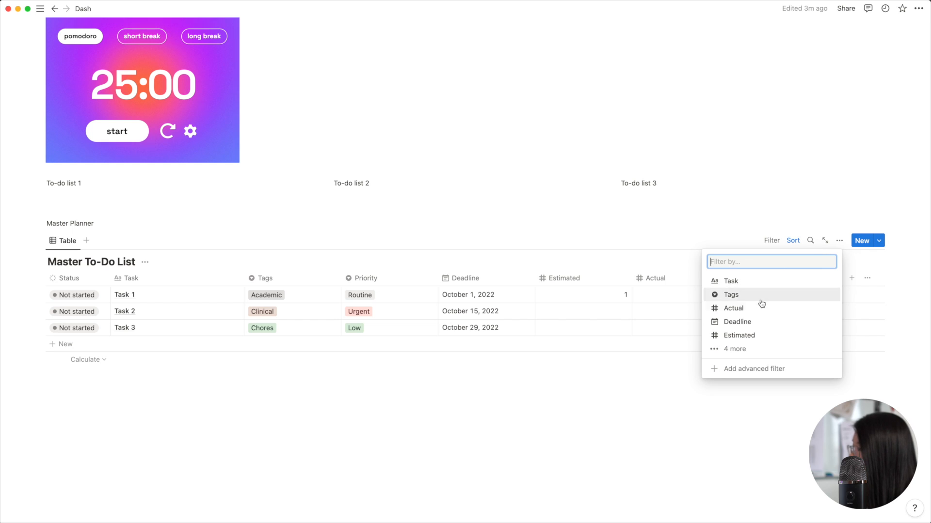
click(753, 354)
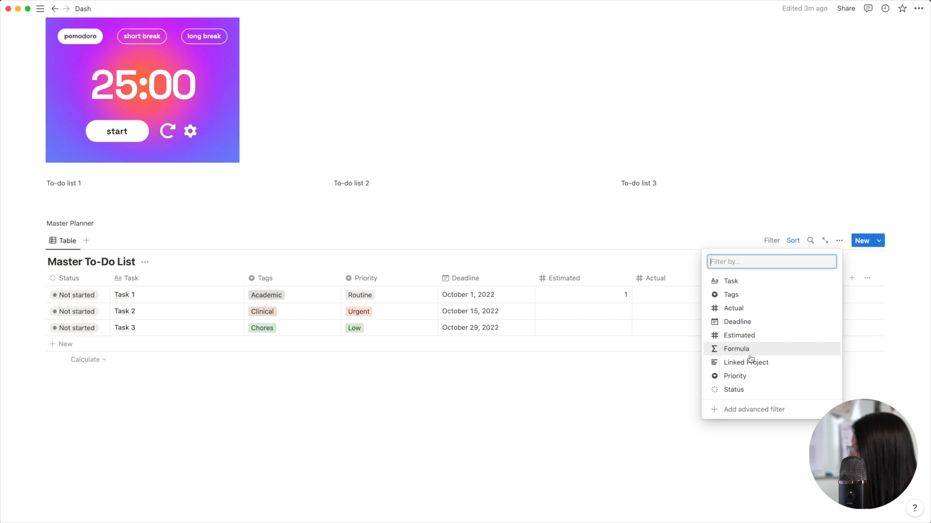
click(754, 390)
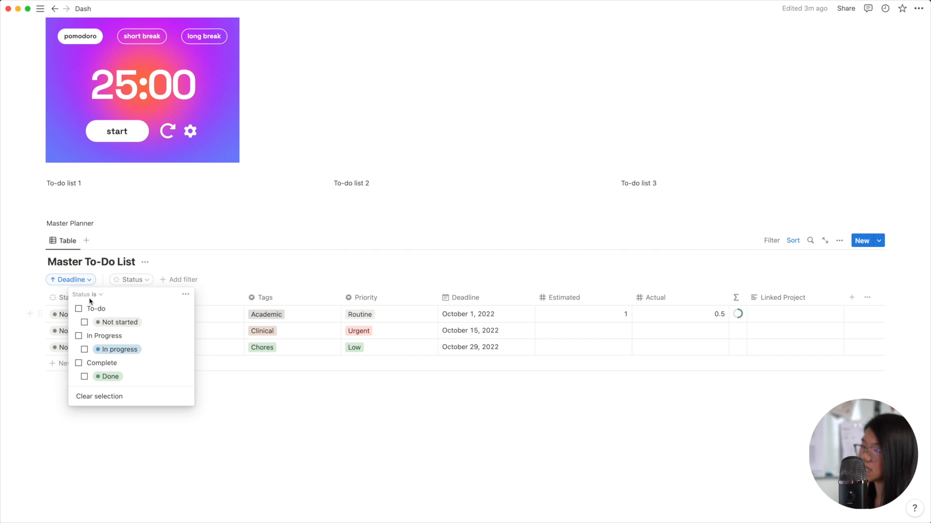
click(98, 298)
click(72, 323)
click(78, 363)
click(320, 270)
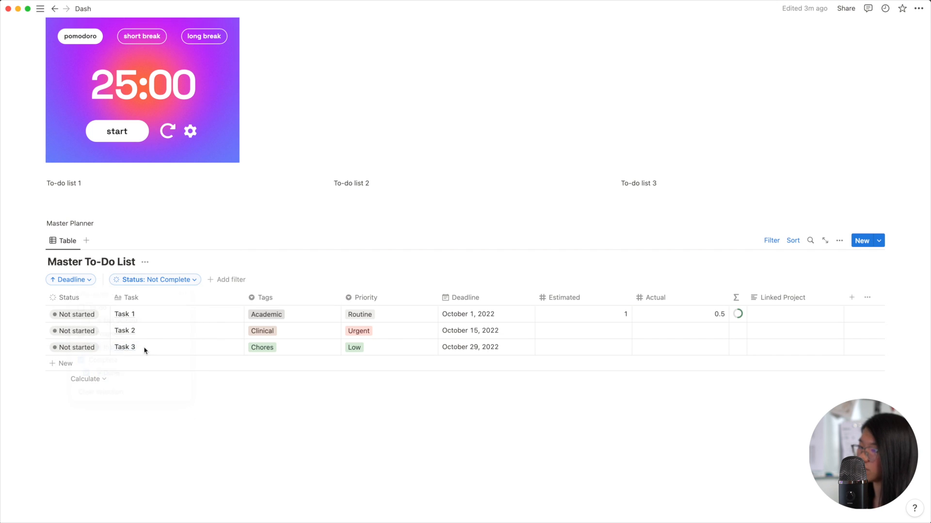
Step: Try marking Task 3 as Done in the filtered table and undo the status change
click(78, 349)
click(100, 449)
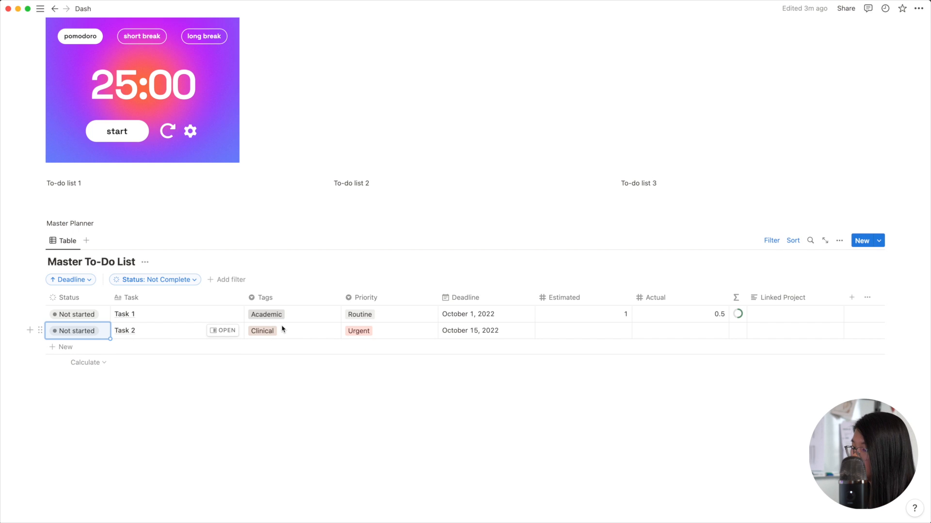
key(super+z)
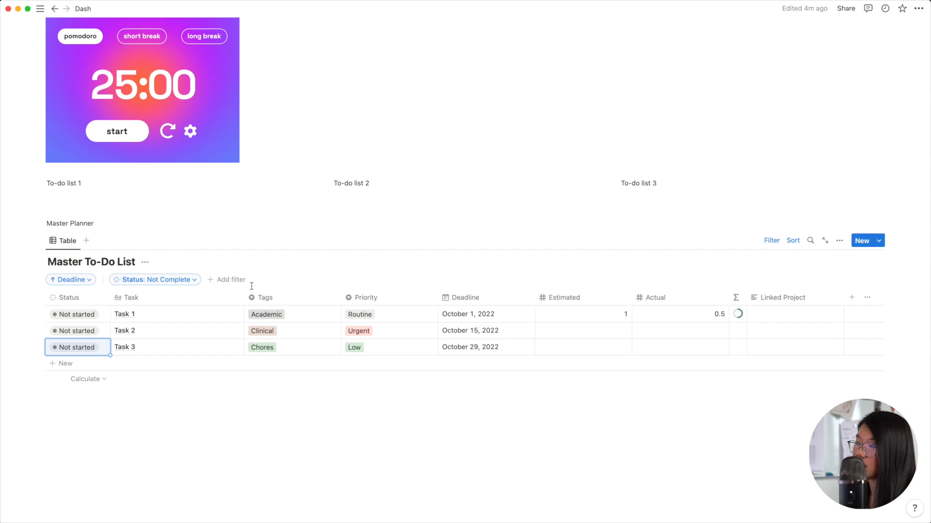
Step: Insert a linked view of the Master To-Do List database under To-do list 1, copying its existing Table view
scroll(251, 286, down, 1)
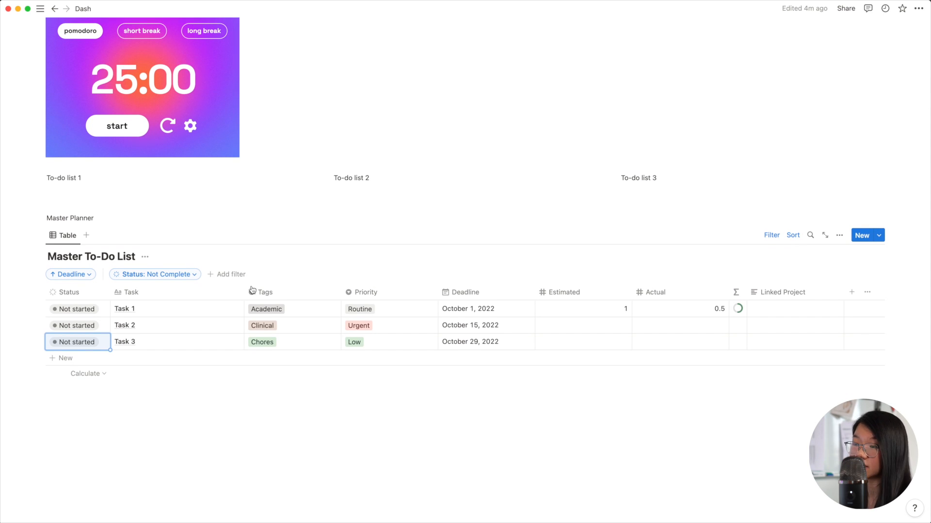
scroll(369, 394, up, 2)
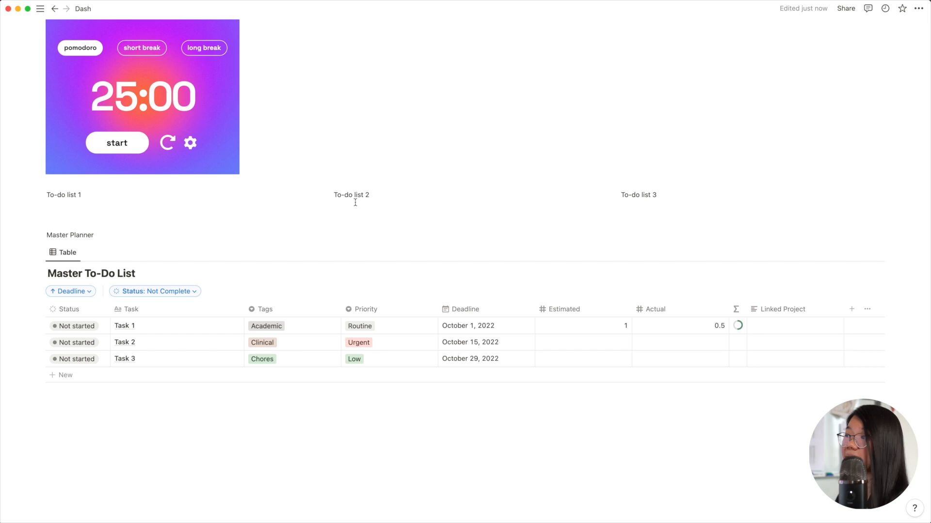
click(185, 199)
key(Return)
text(/)
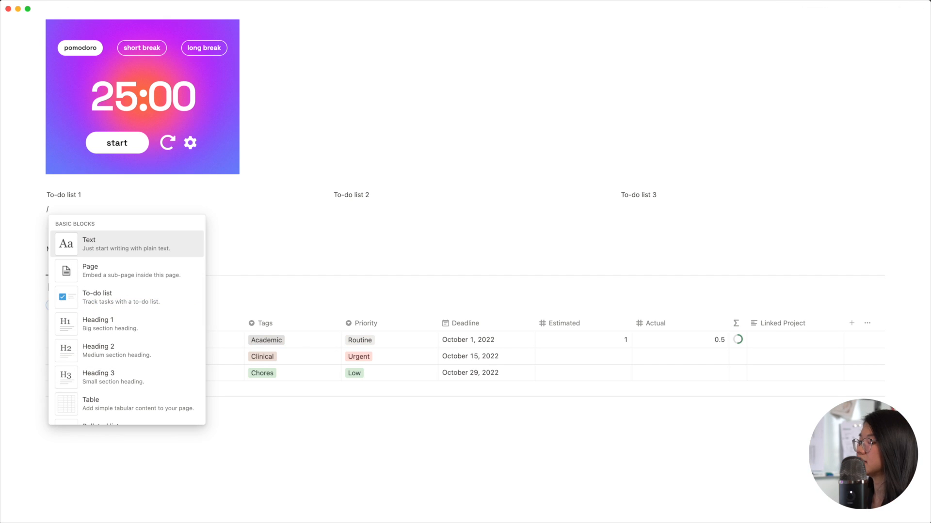
text(linked)
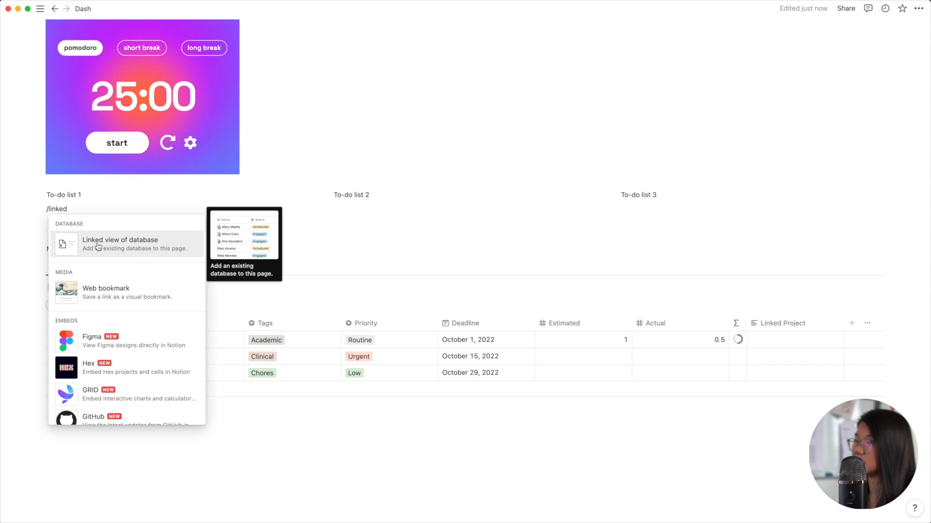
click(125, 251)
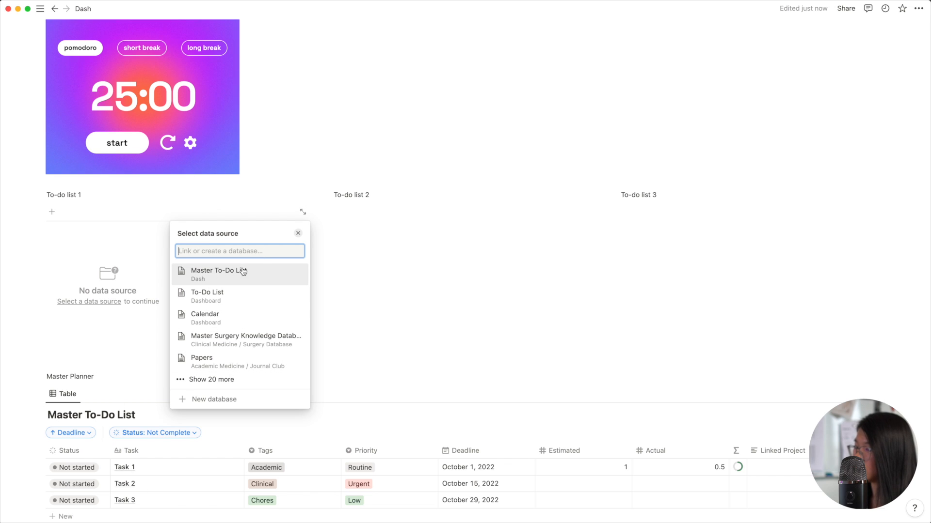
click(212, 278)
click(196, 271)
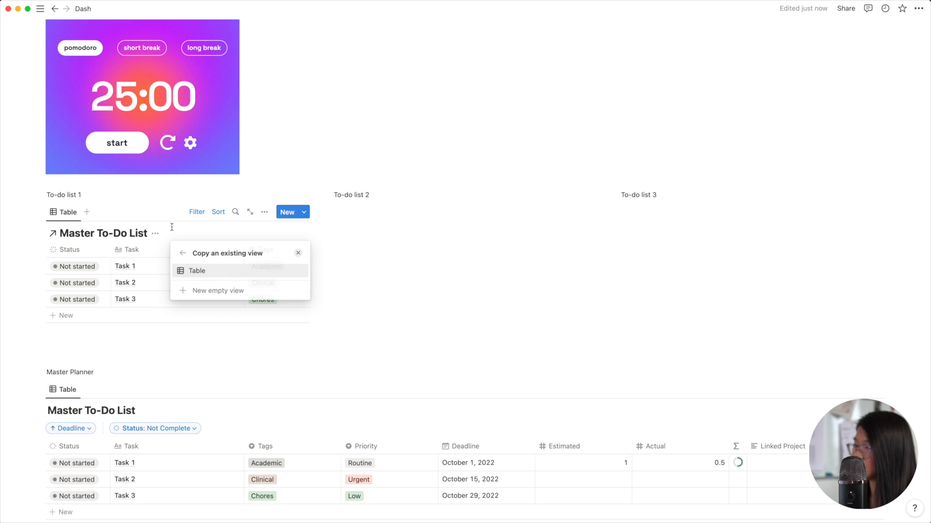
Step: Try editing Task 2's name with filler text in the linked table under To-do list 1
scroll(281, 360, down, 2)
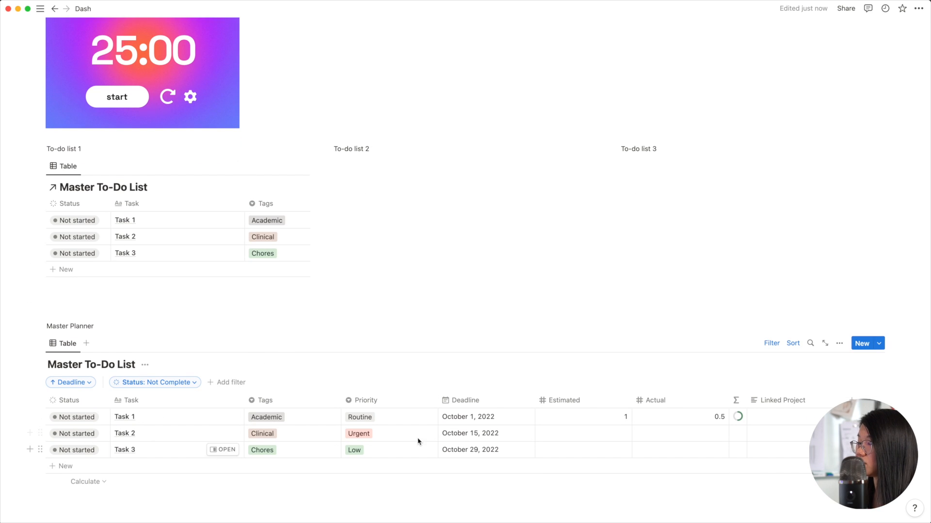
click(146, 237)
text(sadfsdgk)
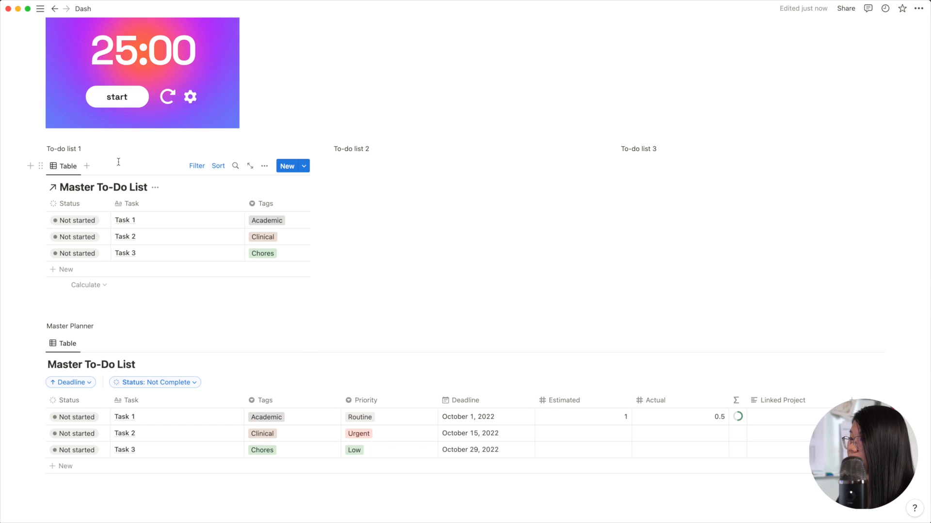
Step: Change the layout of the linked view under To-do list 1 to List
click(66, 165)
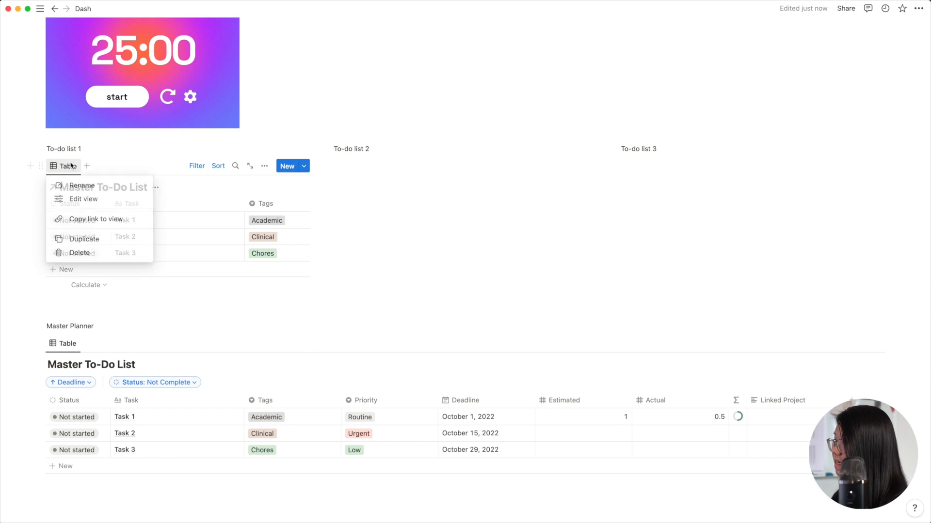
click(264, 167)
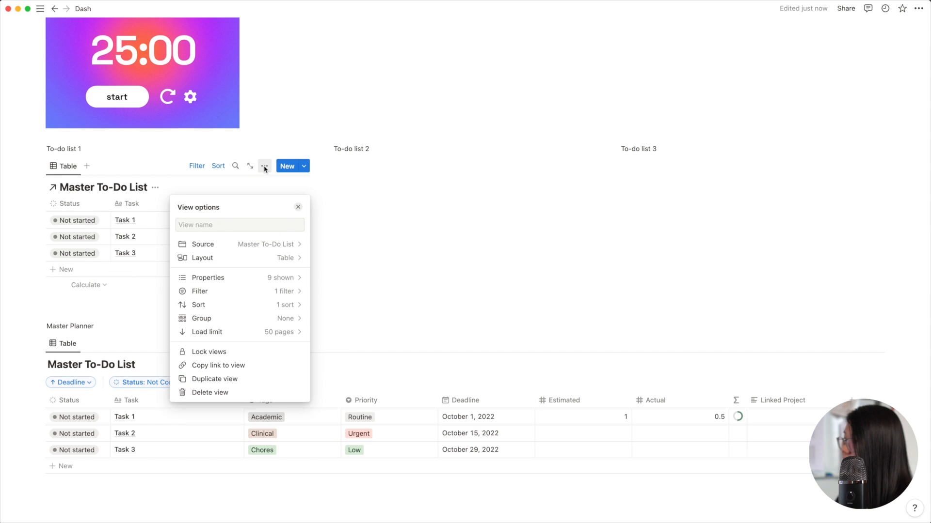
click(264, 259)
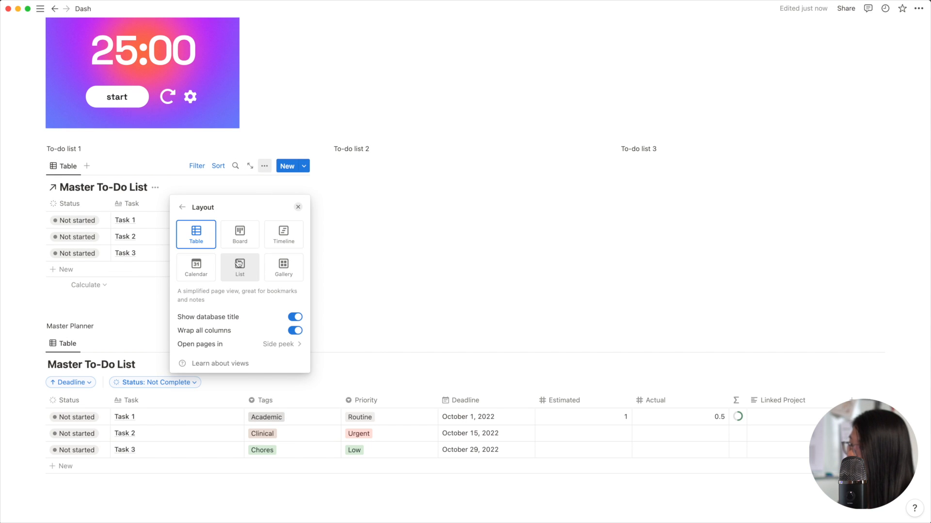
click(236, 261)
click(167, 162)
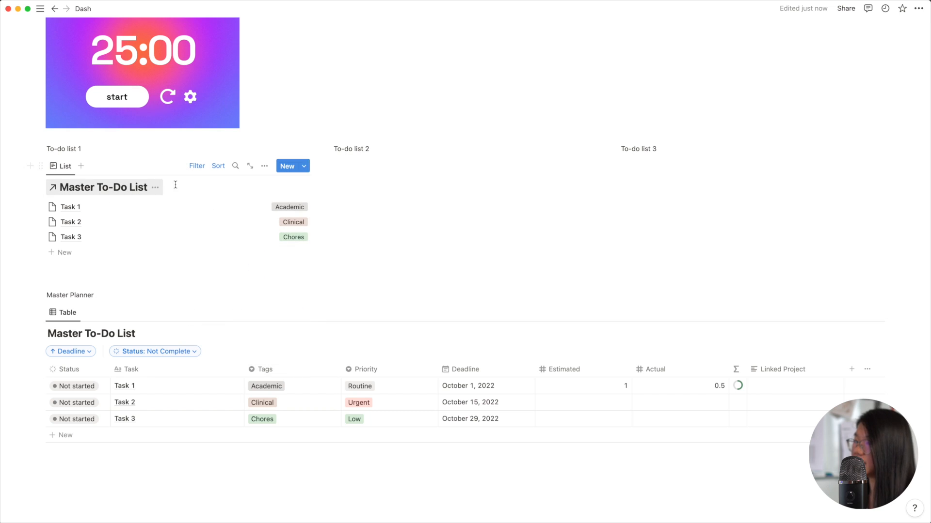
Step: Show the Deadline and Status properties in the linked list under To-do list 1
click(264, 167)
click(248, 277)
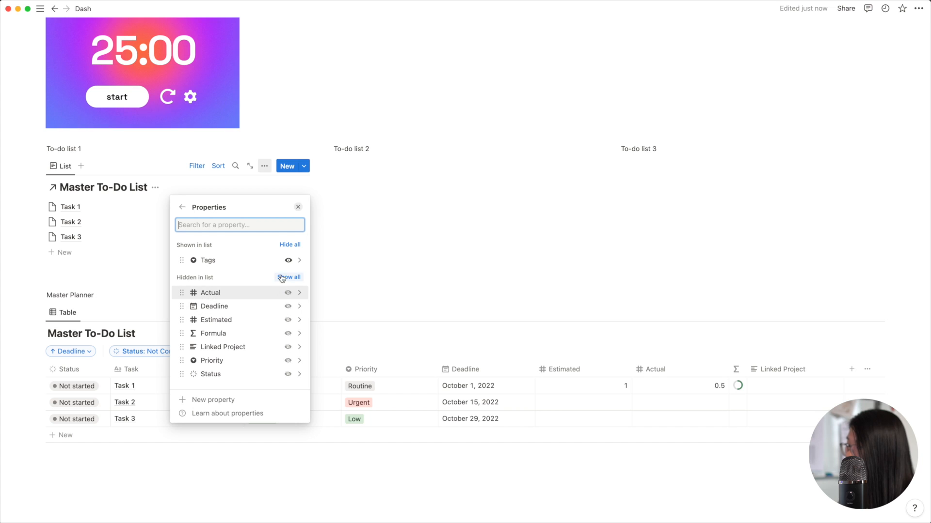
click(288, 307)
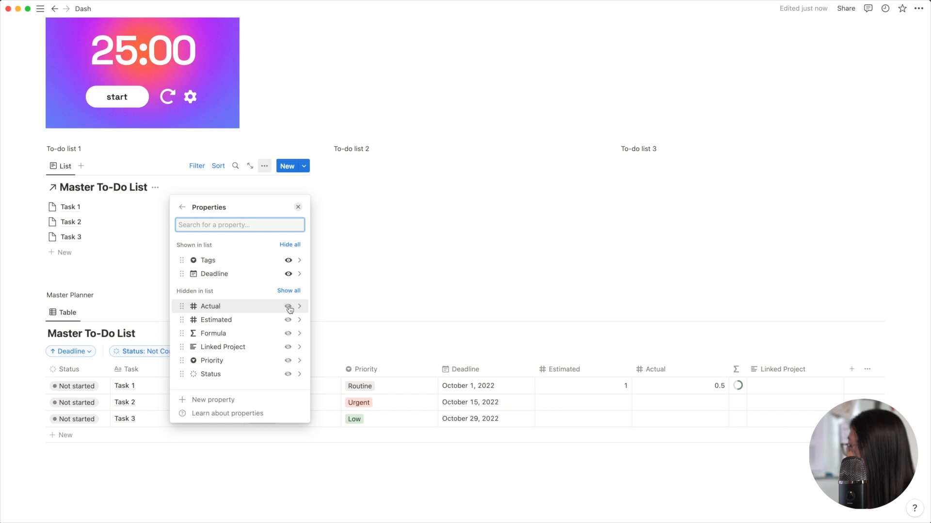
click(288, 374)
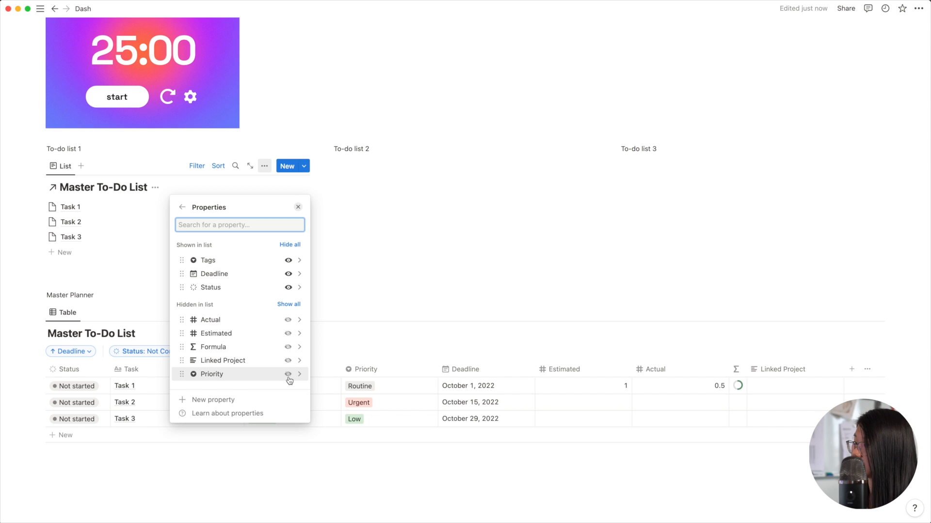
Step: Show the Status property as a checkbox in the linked list under To-do list 1
click(261, 288)
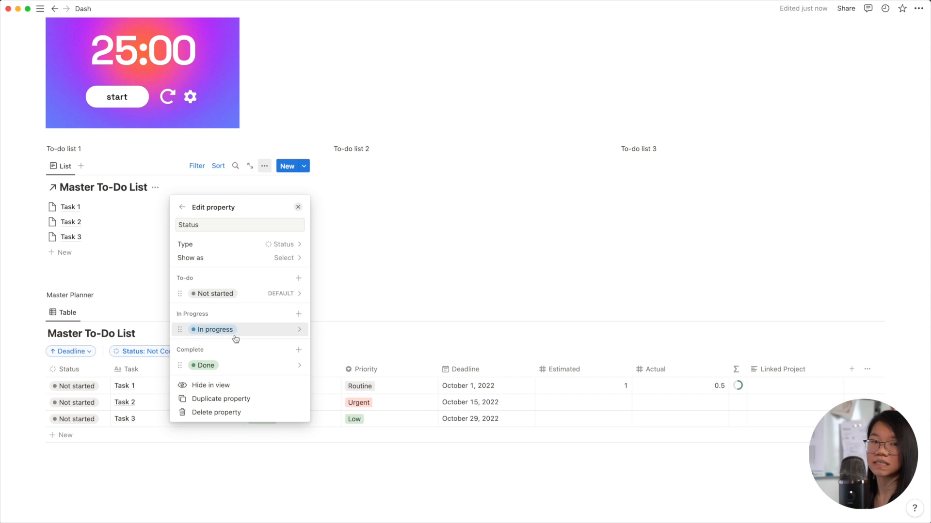
click(260, 259)
click(255, 275)
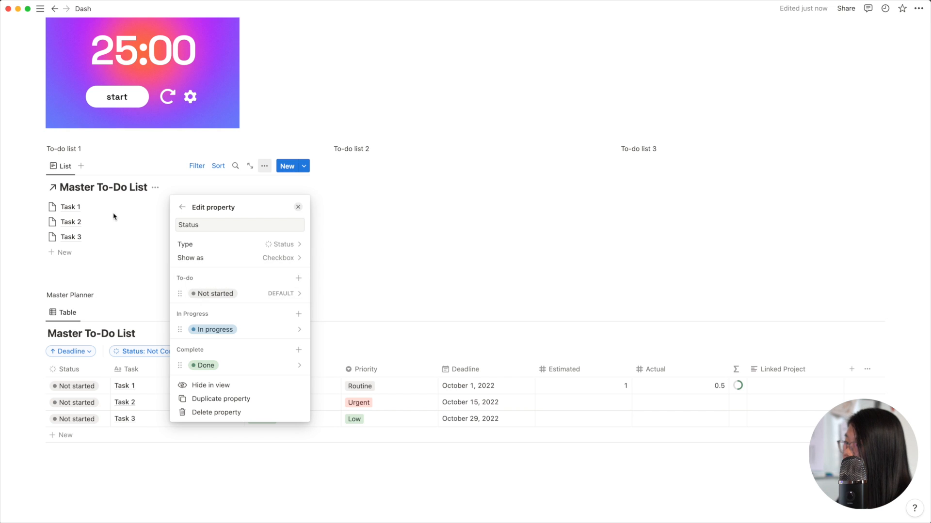
click(138, 164)
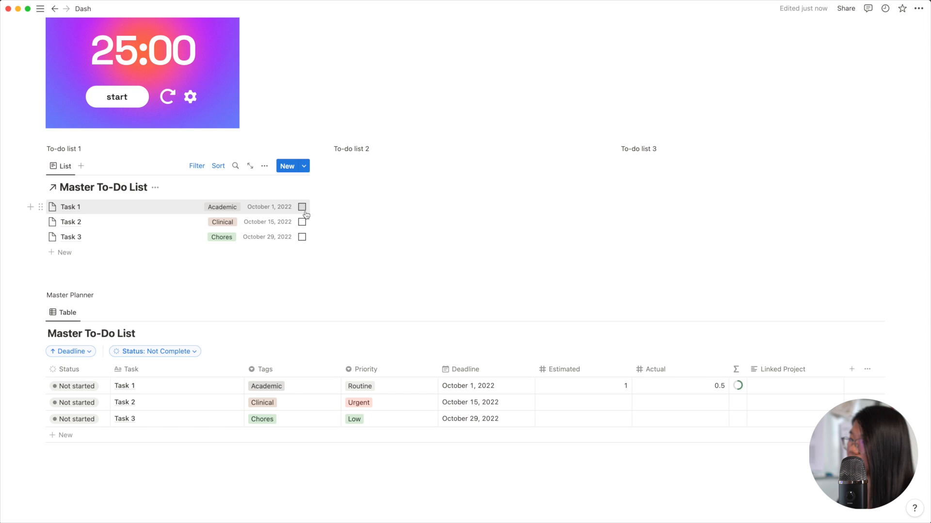
Step: Set Task 3's status to In progress in the Master Planner table
click(302, 237)
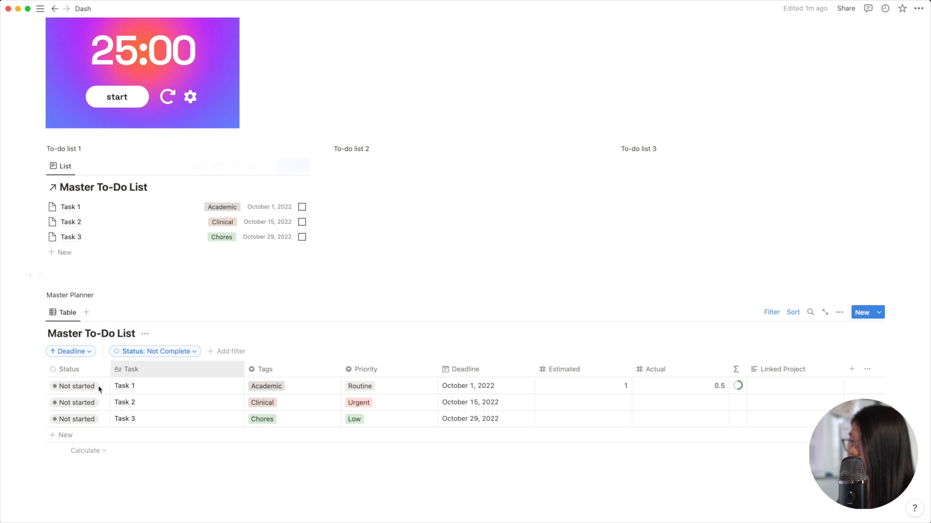
click(86, 418)
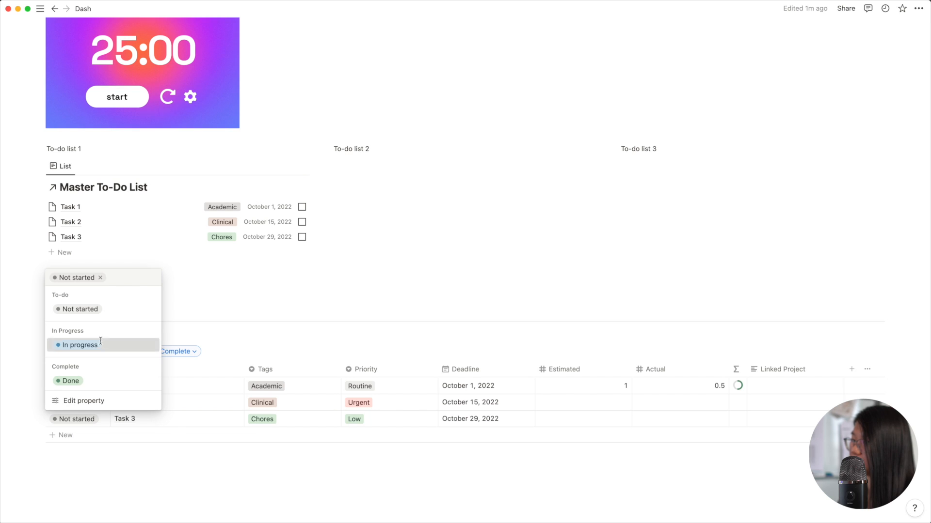
click(100, 344)
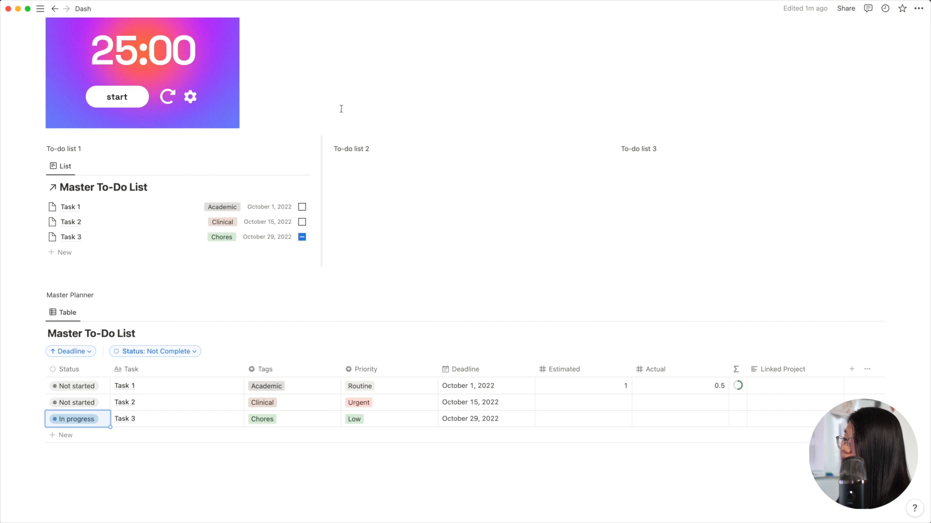
Step: Add a Tags filter set to Academic to the linked list under To-do list 1
click(203, 167)
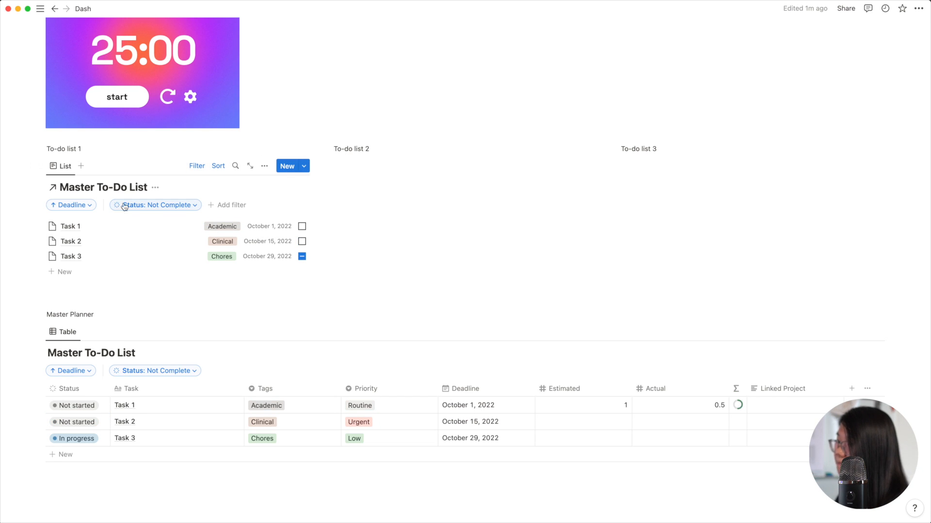
click(234, 206)
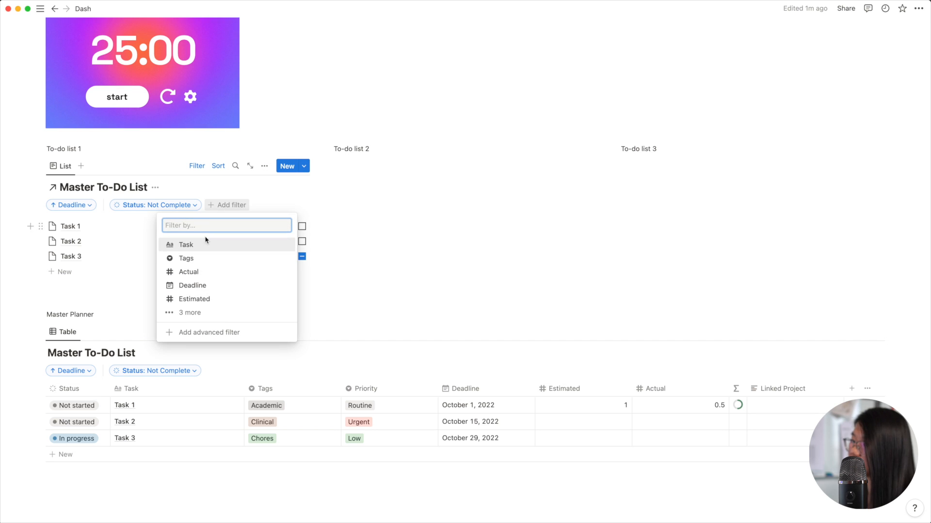
click(245, 312)
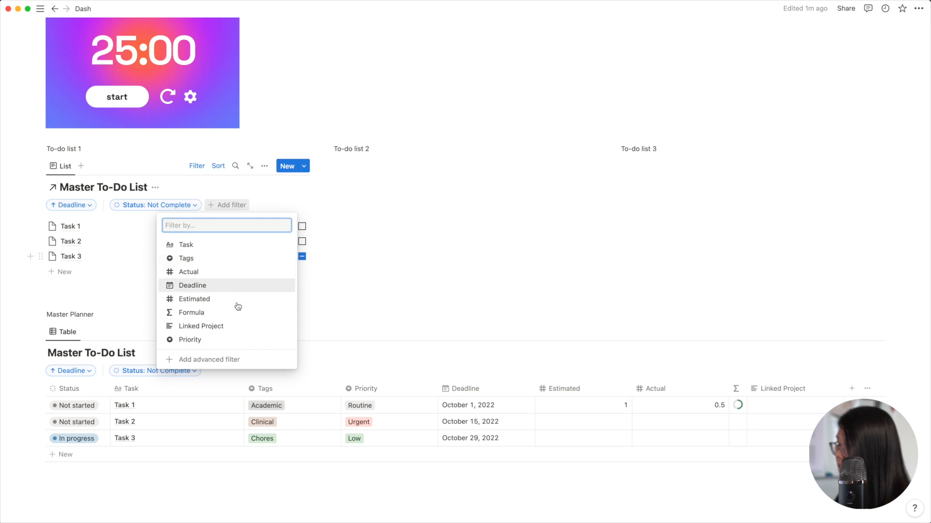
click(213, 259)
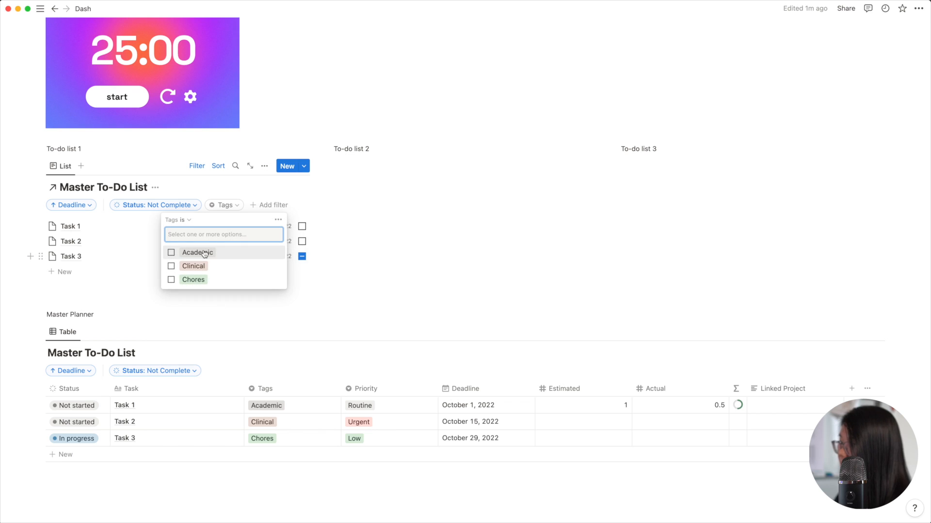
click(201, 253)
scroll(201, 159, up, 3)
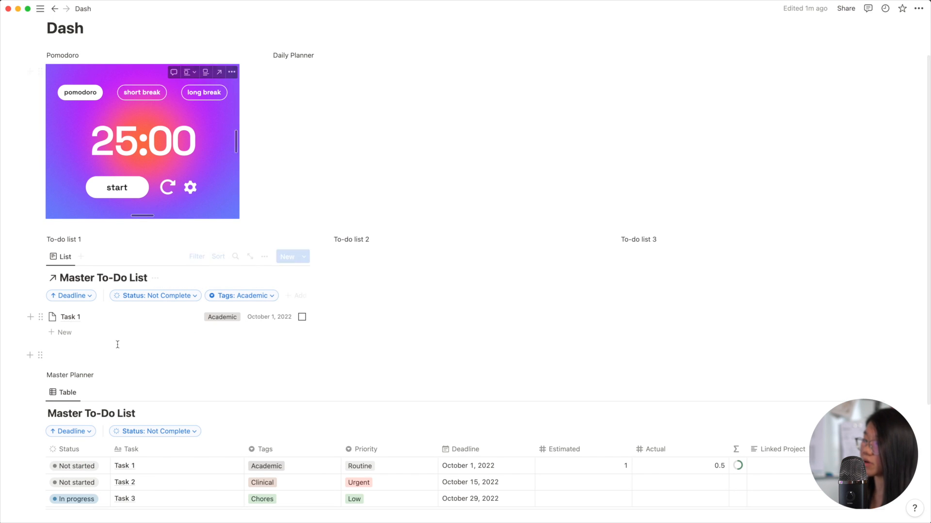
scroll(121, 305, down, 1)
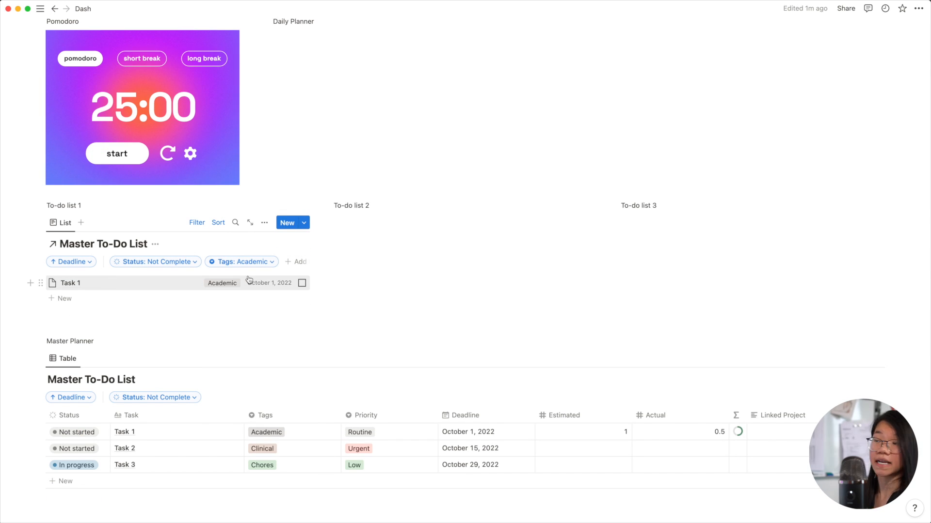
Step: Hide the database title and the filter bar of the linked list under To-do list 1
scroll(321, 393, down, 2)
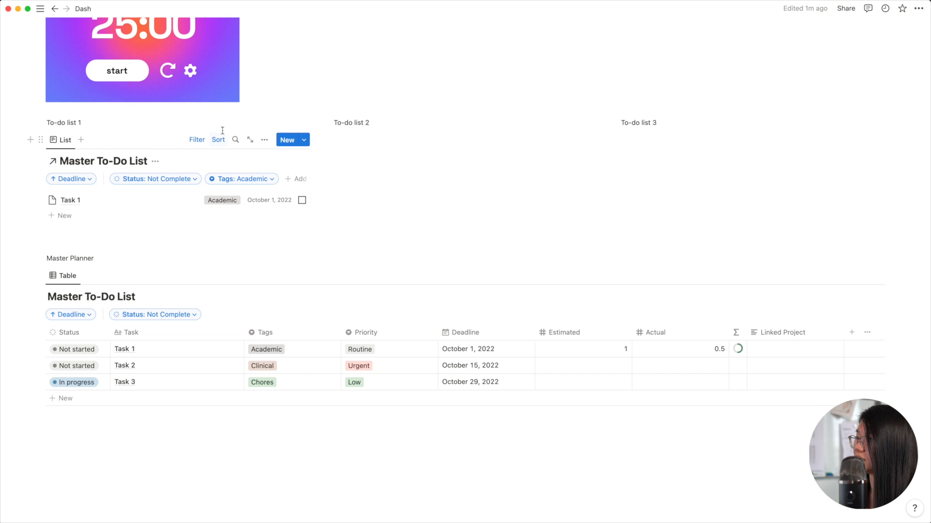
click(264, 140)
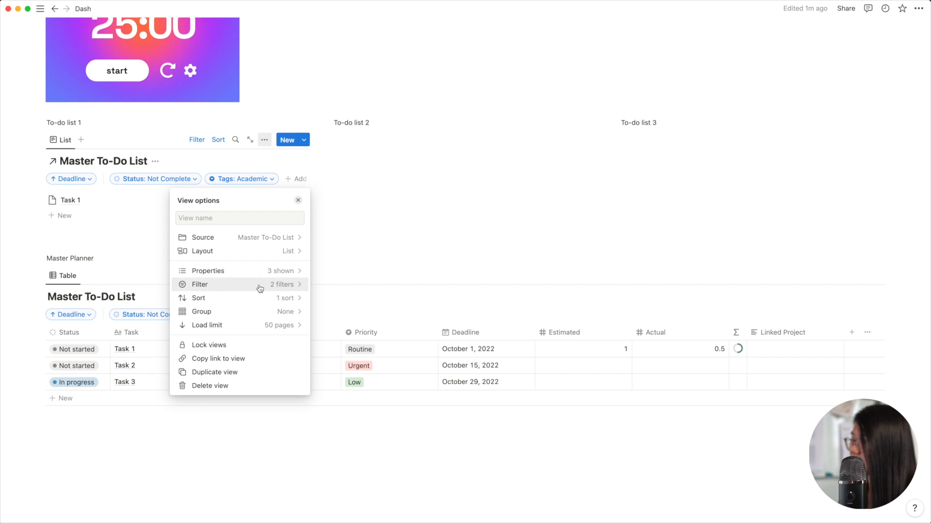
click(257, 252)
click(295, 311)
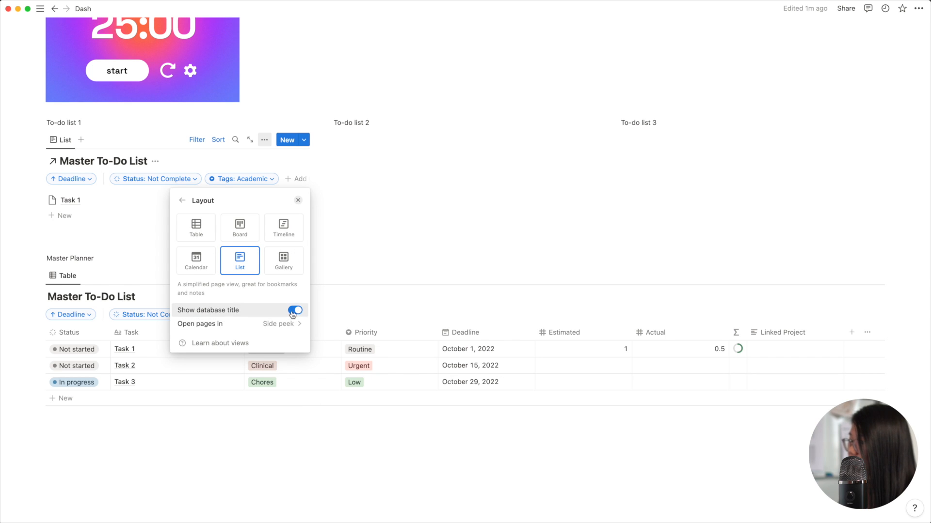
click(387, 175)
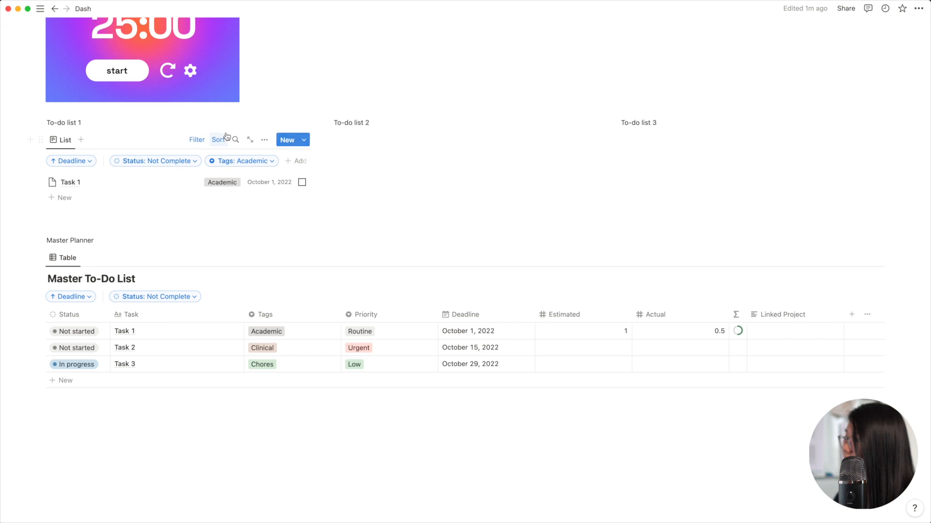
click(197, 139)
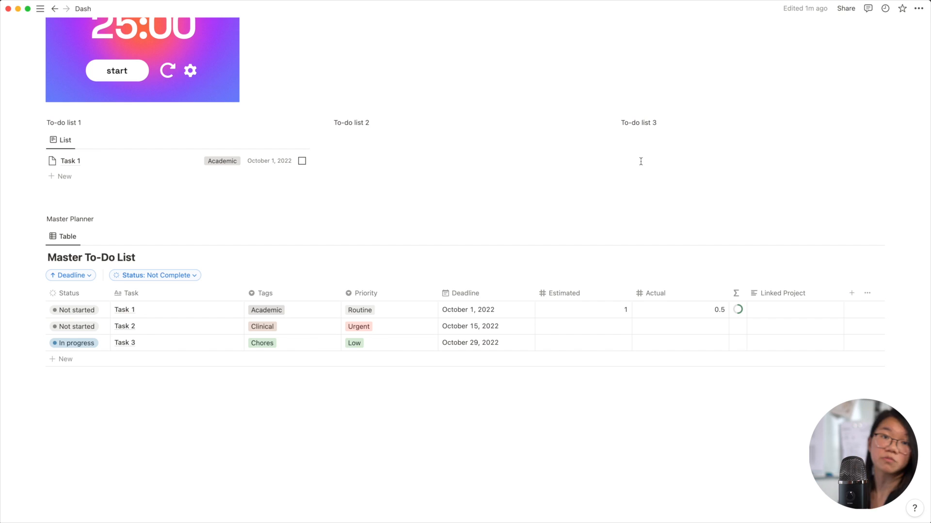
Step: Insert a calendar view with a new database named Calendar1 under Daily Planner
scroll(641, 161, up, 5)
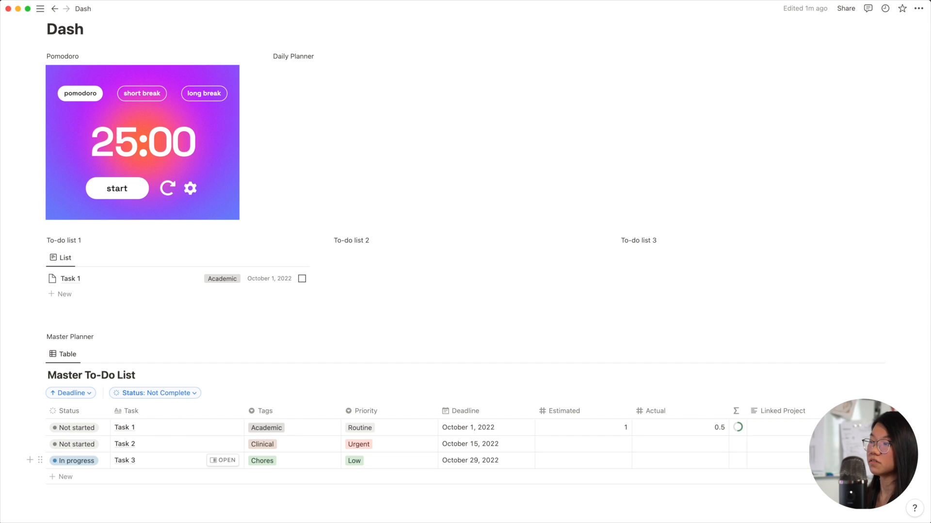
click(438, 62)
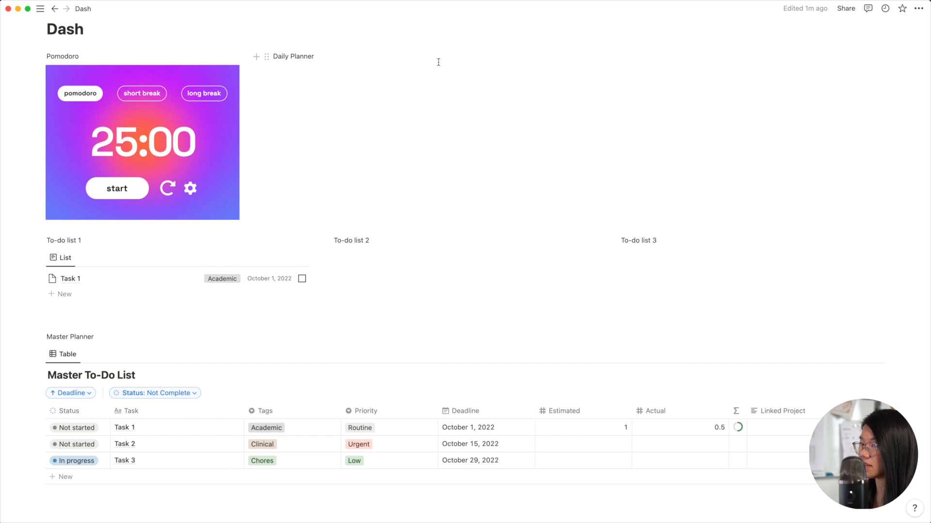
key(Return)
text(/c)
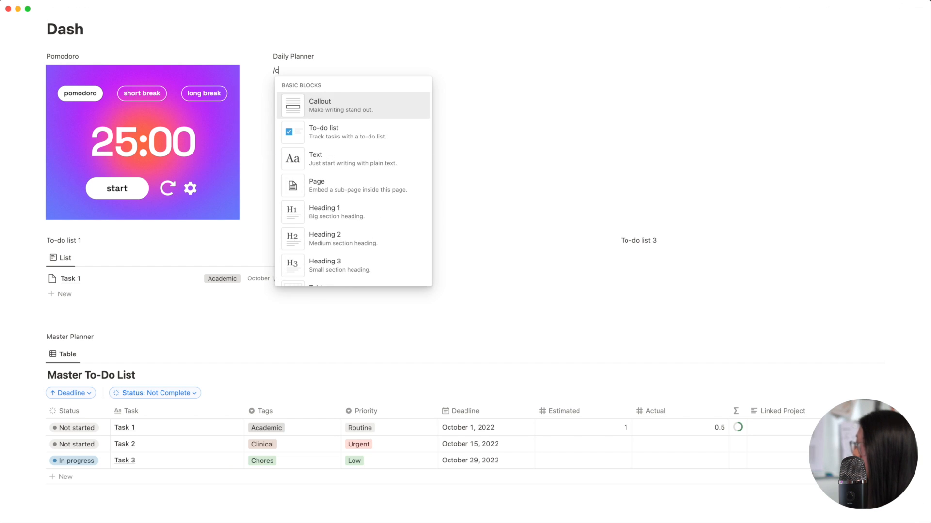
text(alendar)
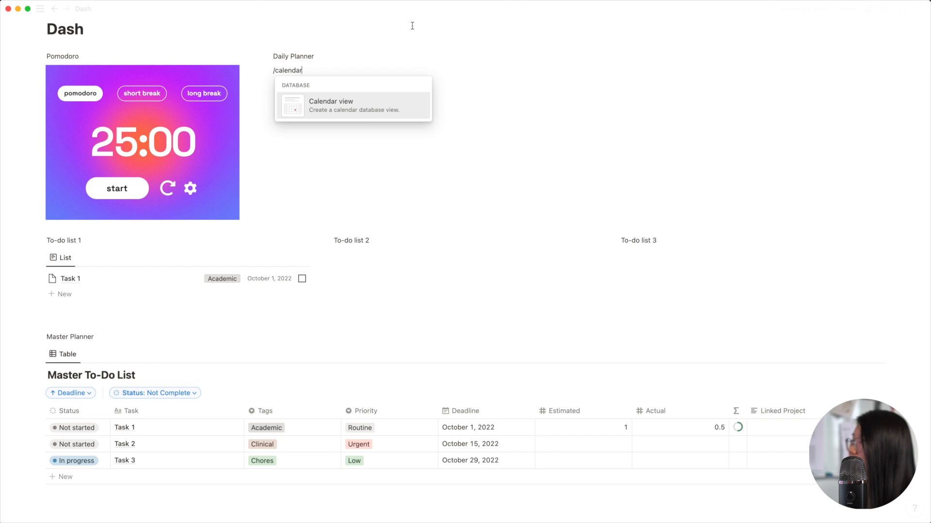
click(359, 115)
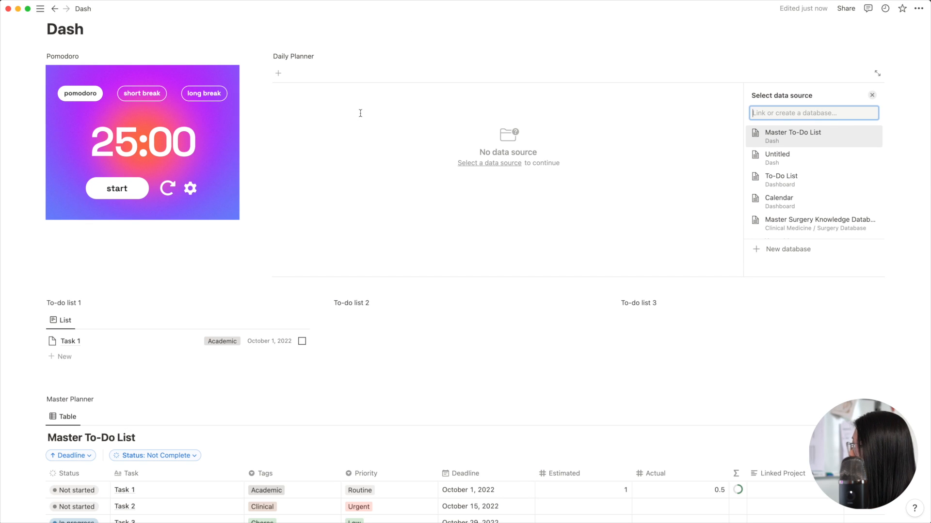
click(799, 253)
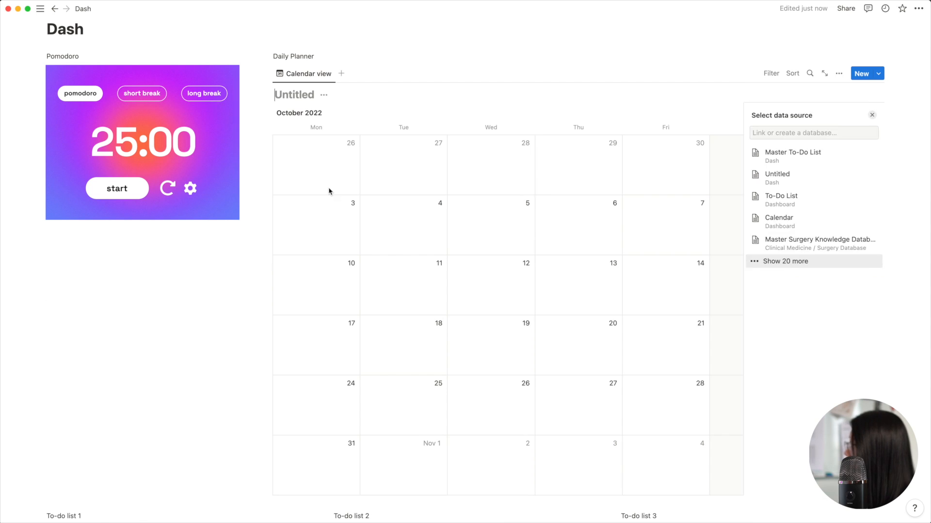
scroll(542, 210, down, 1)
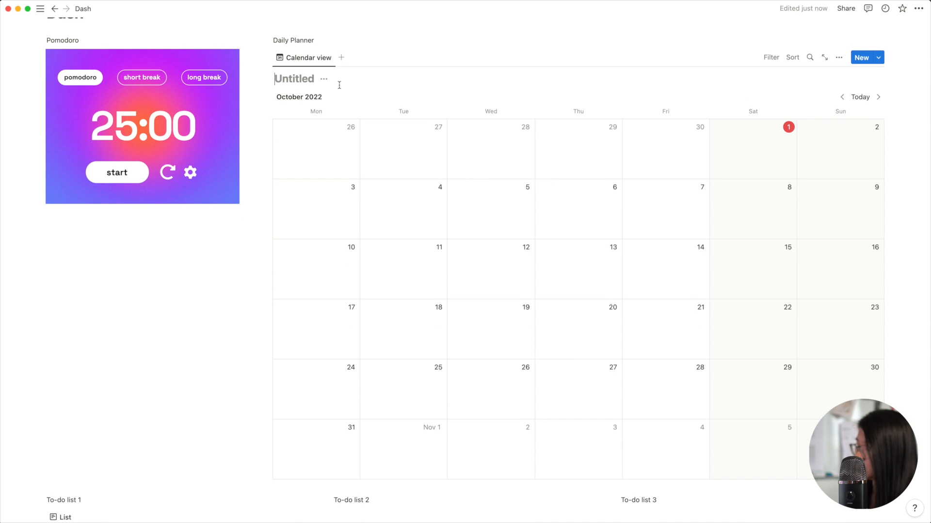
text(Calendar1)
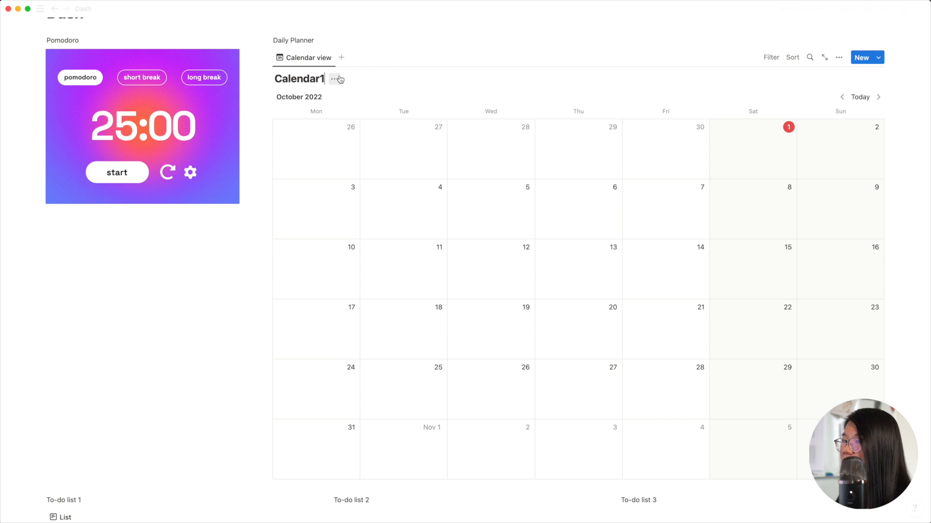
Step: Add a page titled "Oct 1" on October 1, 2022 in the Calendar1 calendar
scroll(385, 125, down, 1)
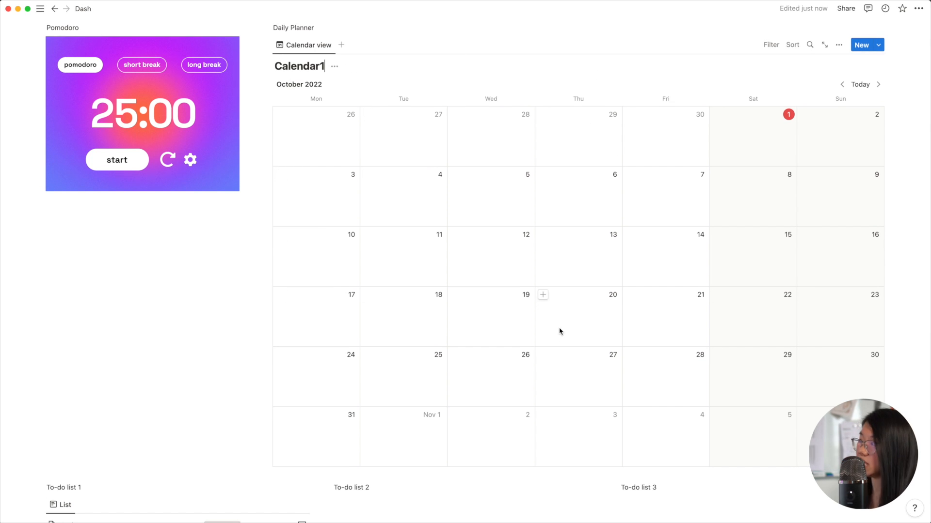
click(879, 86)
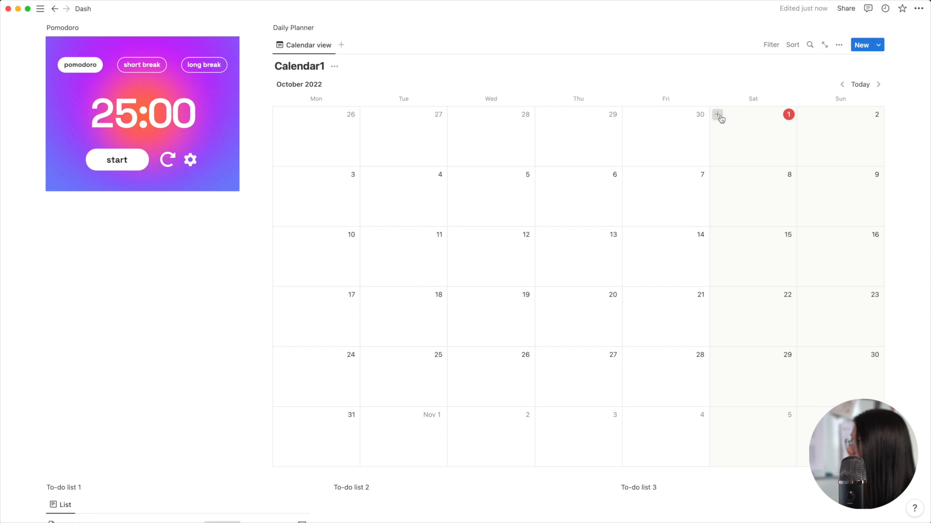
click(774, 149)
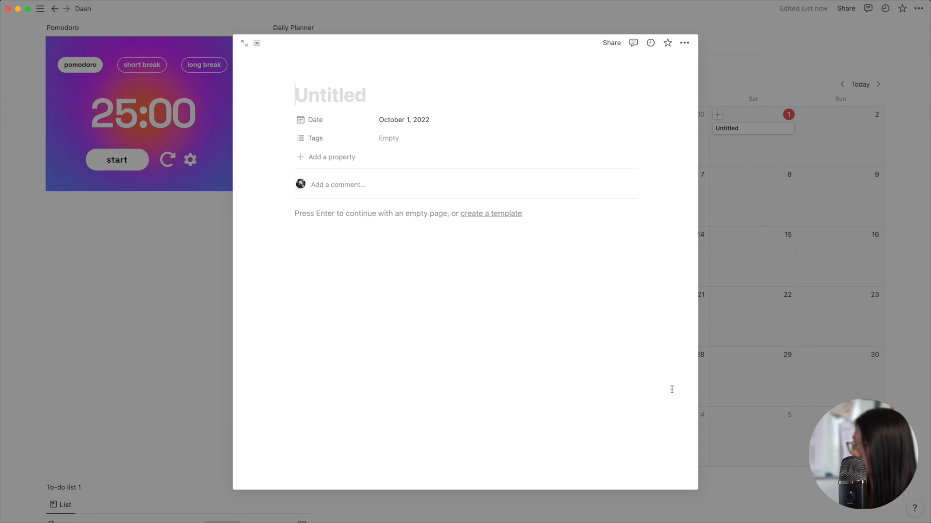
text(Oct 1)
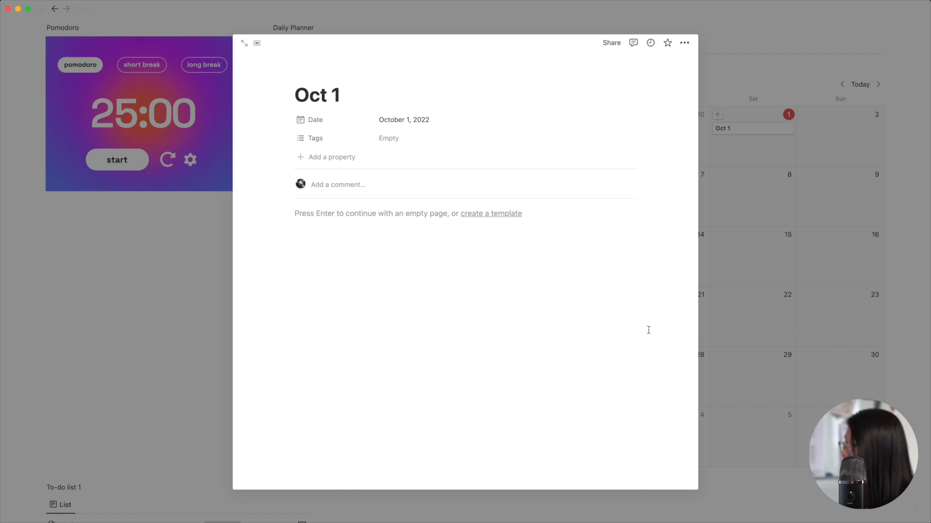
click(750, 163)
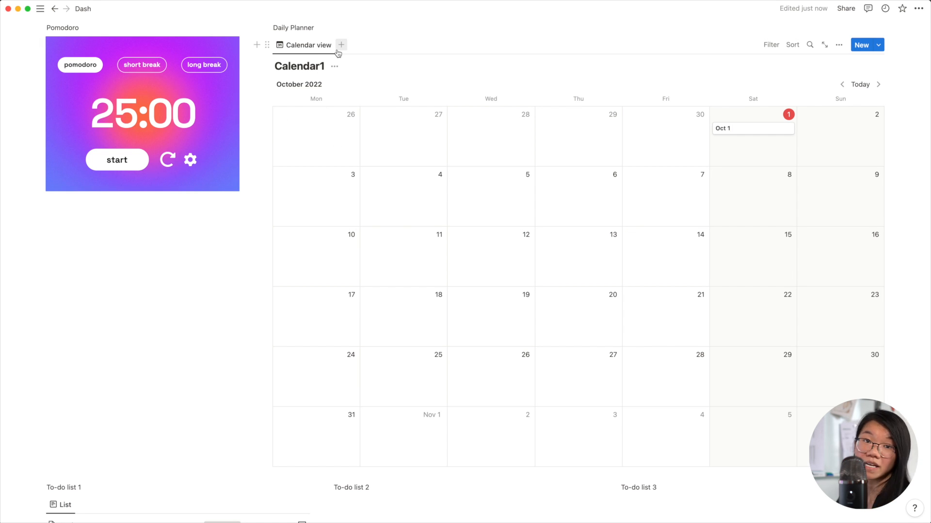
Step: Add a second view with the Board layout to the Calendar1 database
click(839, 45)
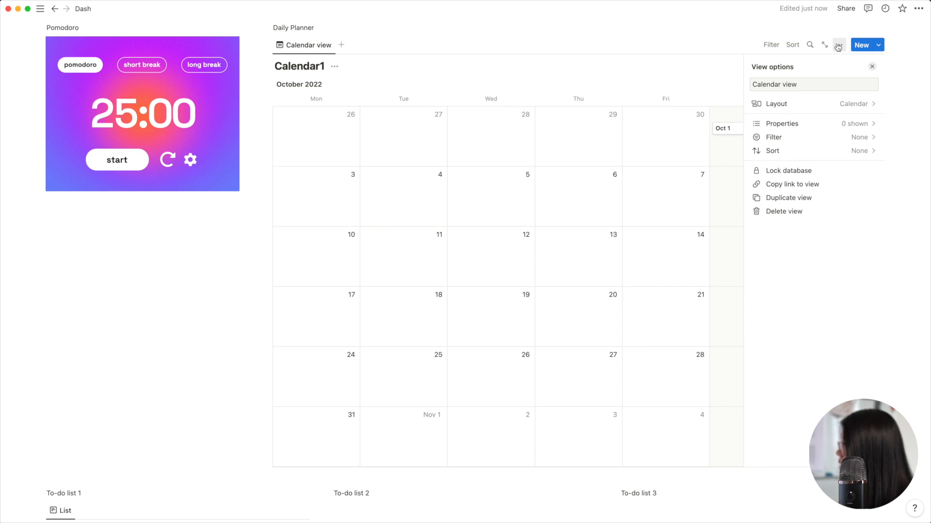
click(376, 37)
click(341, 45)
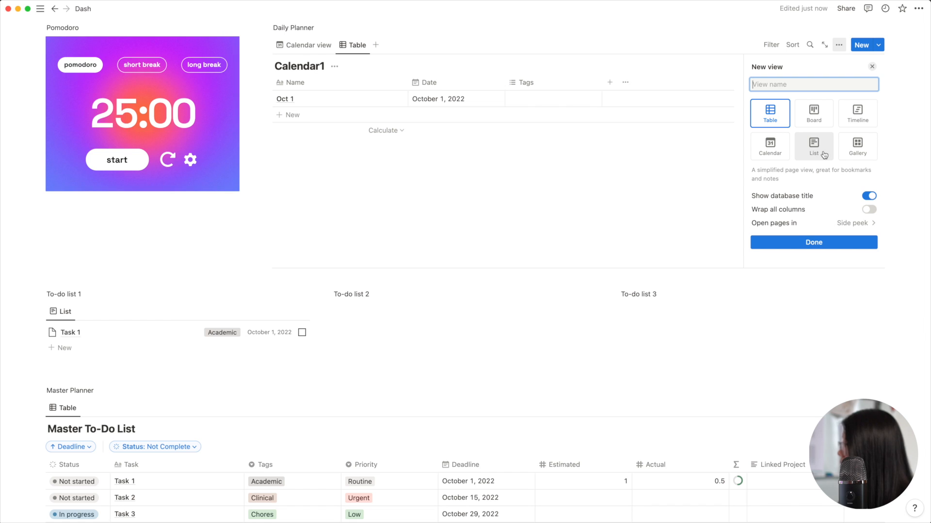
click(813, 113)
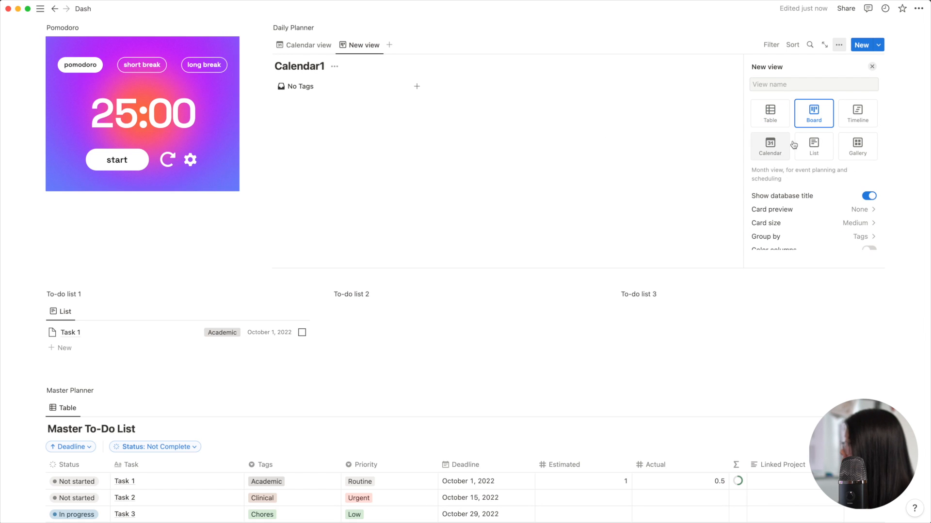
Step: Group the Calendar1 board by the Date property
scroll(824, 209, down, 2)
scroll(820, 212, down, 2)
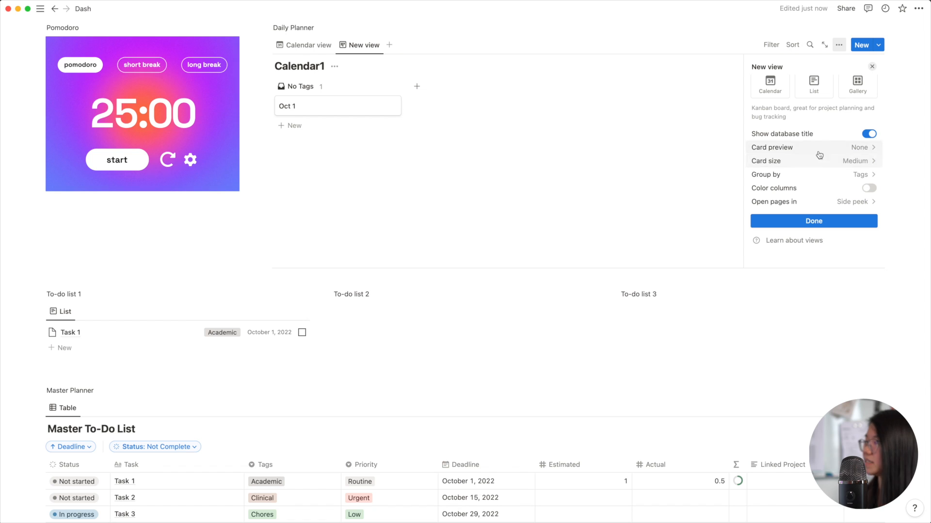
click(776, 176)
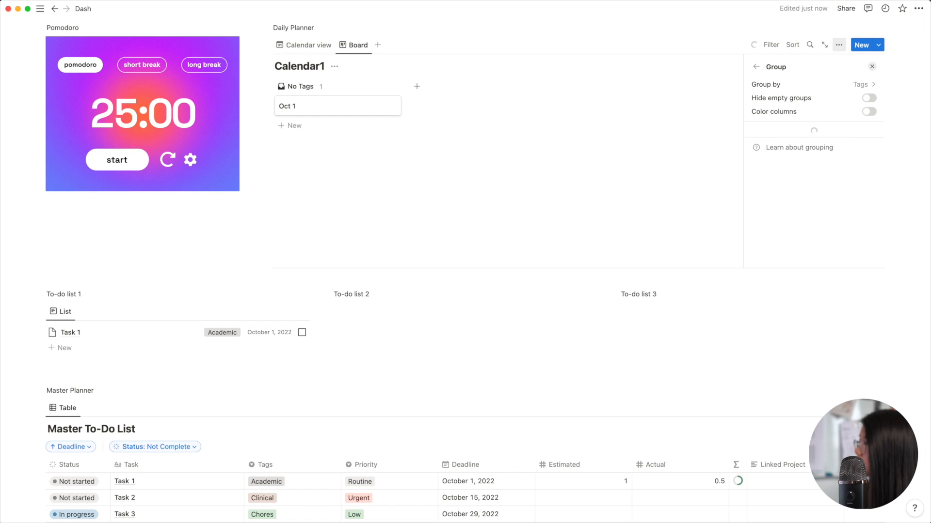
click(829, 91)
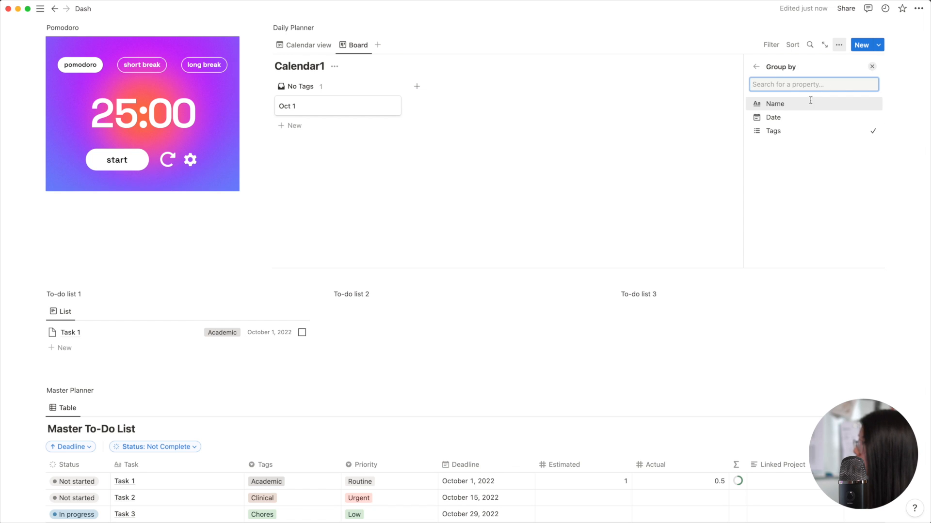
click(810, 117)
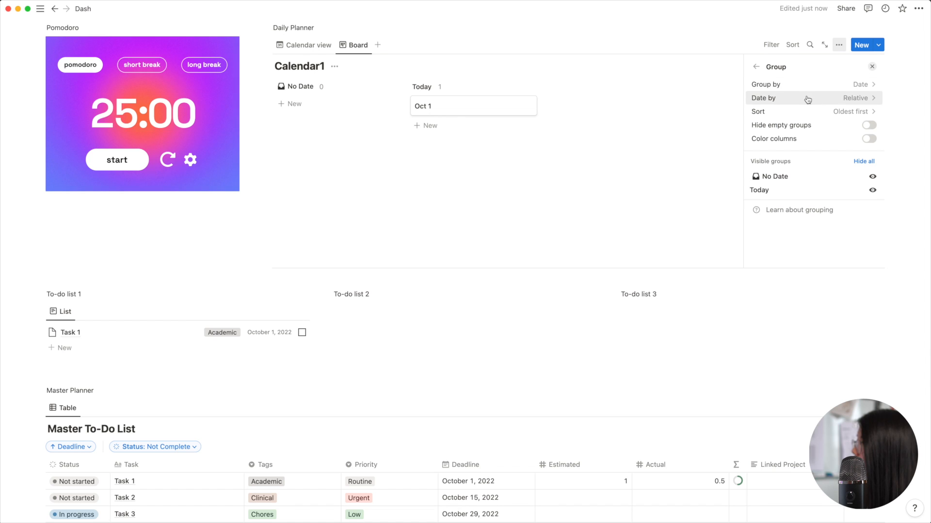
Step: Sort the board's date groups newest first and group the dates by Day
click(805, 113)
click(800, 142)
click(806, 102)
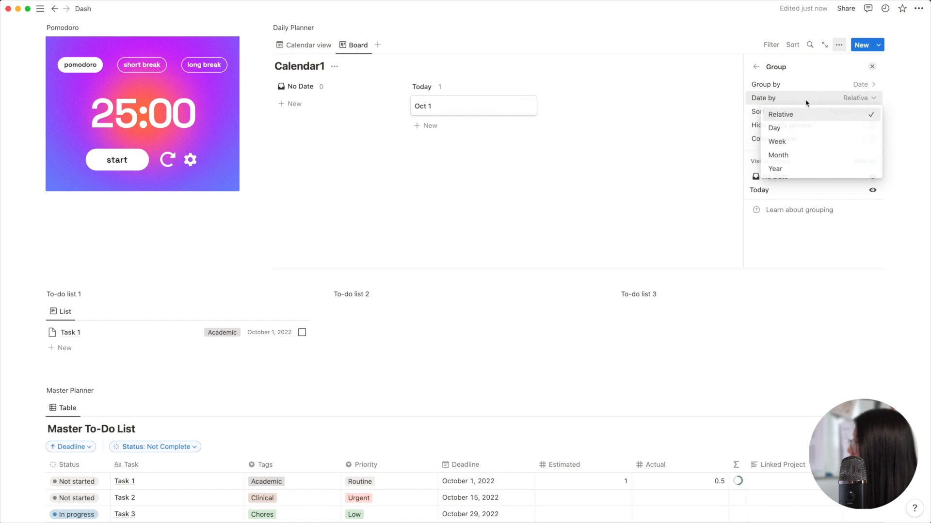
click(804, 128)
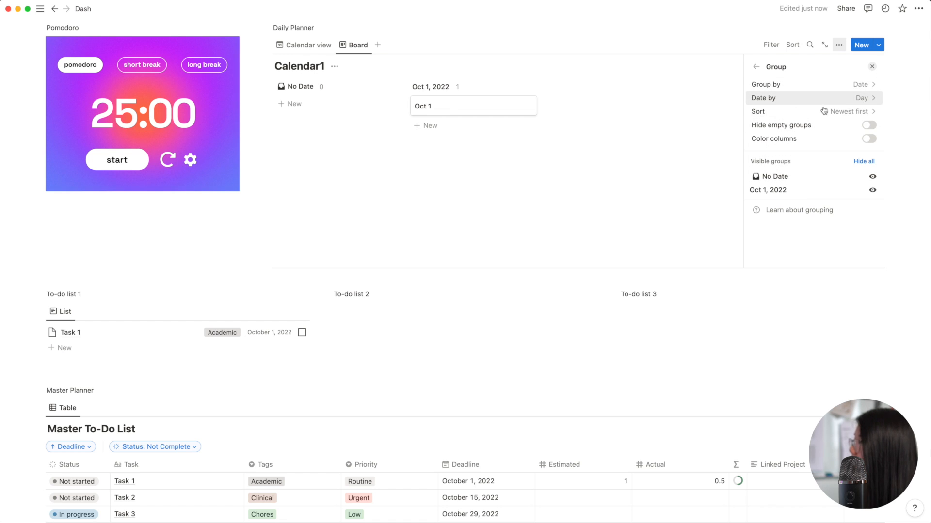
Step: Turn on colored columns and hide empty groups in the Calendar1 board
click(805, 139)
click(804, 127)
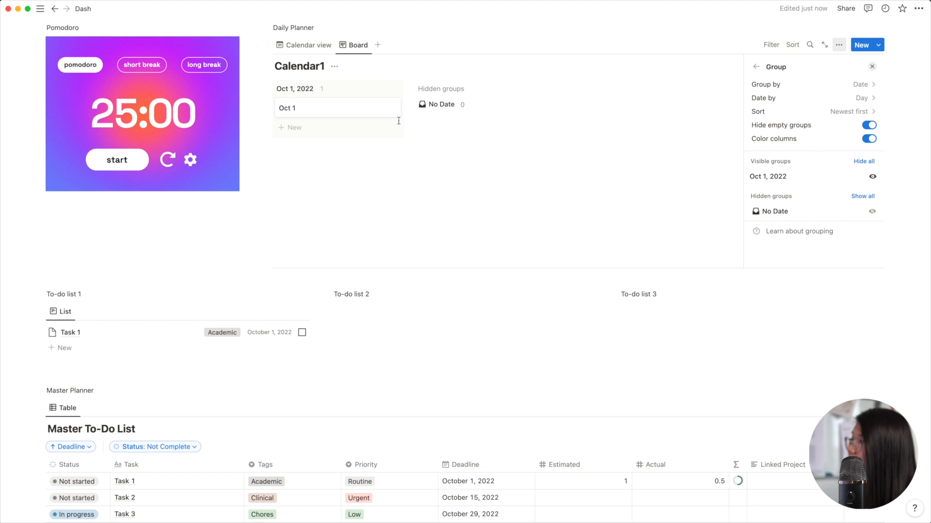
click(332, 133)
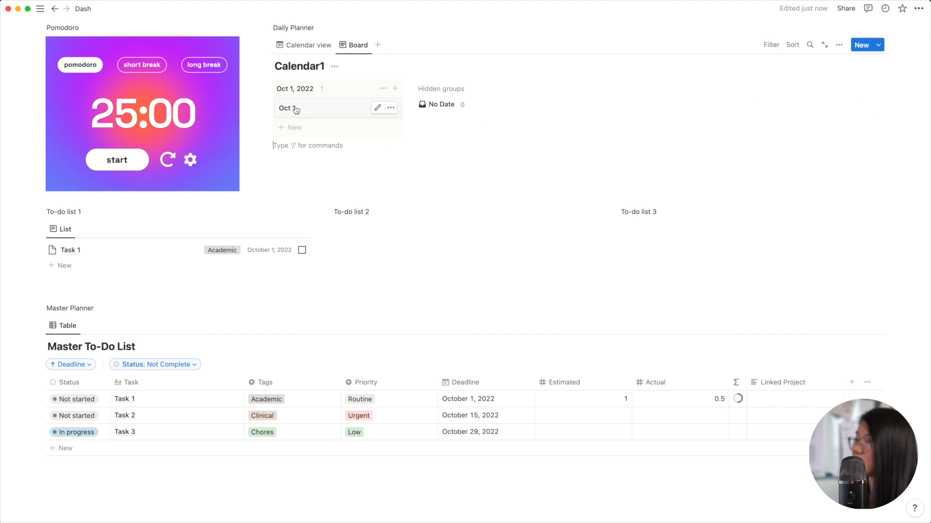
Step: In the calendar view, add an entry titled "Sept 30" on September 30
click(306, 46)
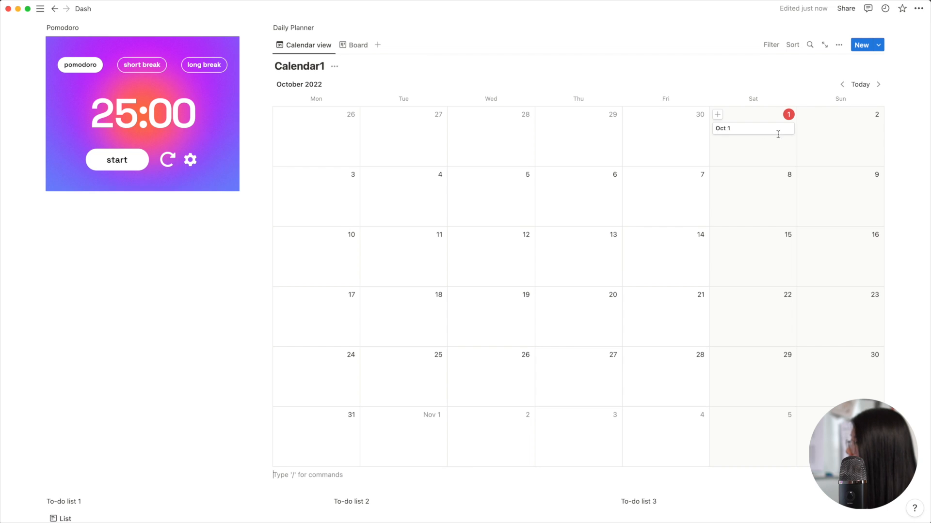
click(633, 119)
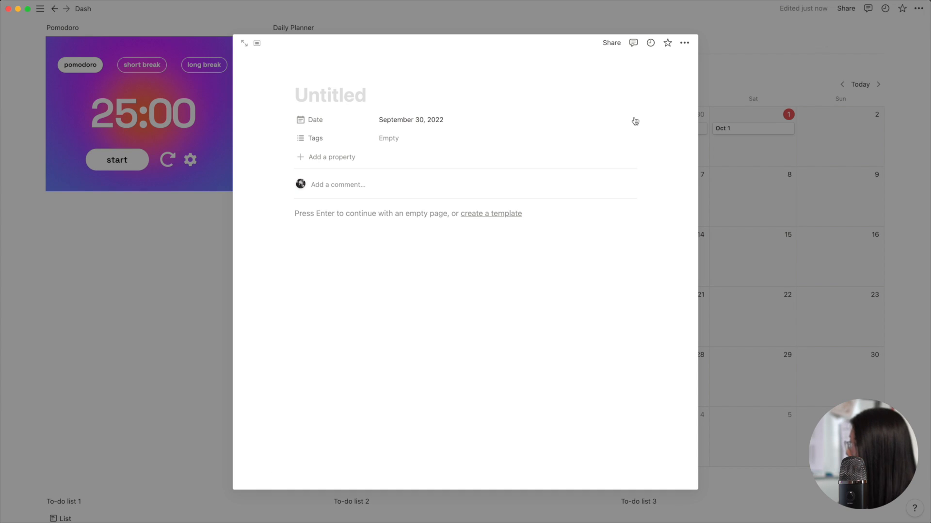
text(Setp)
key(BackSpace)
key(BackSpace)
text(pt 30)
key(Escape)
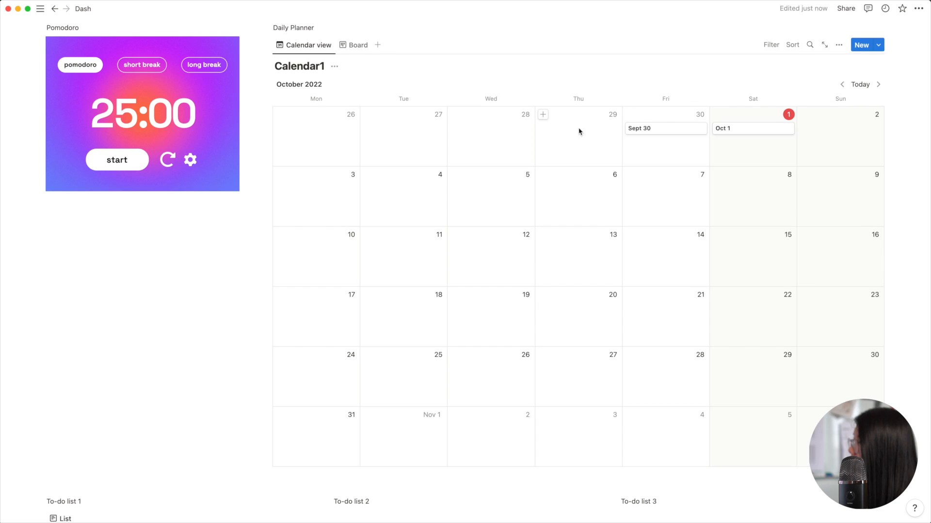
Step: Add an entry titled "Sept 29" on September 29 in the calendar
click(543, 116)
text(Sept 29)
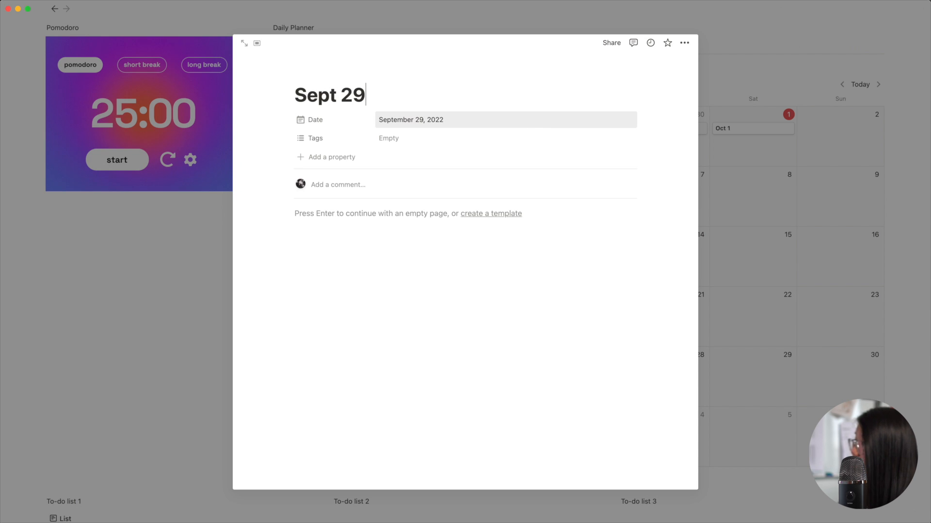
click(786, 200)
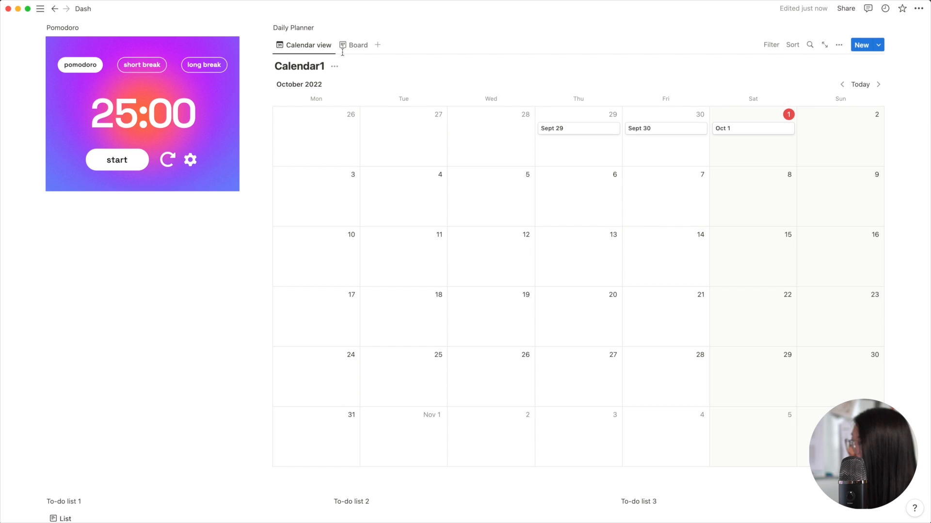
Step: From the board, rename the Oct 1 entry's Tags property to "Weather" and change its type to Select
click(347, 46)
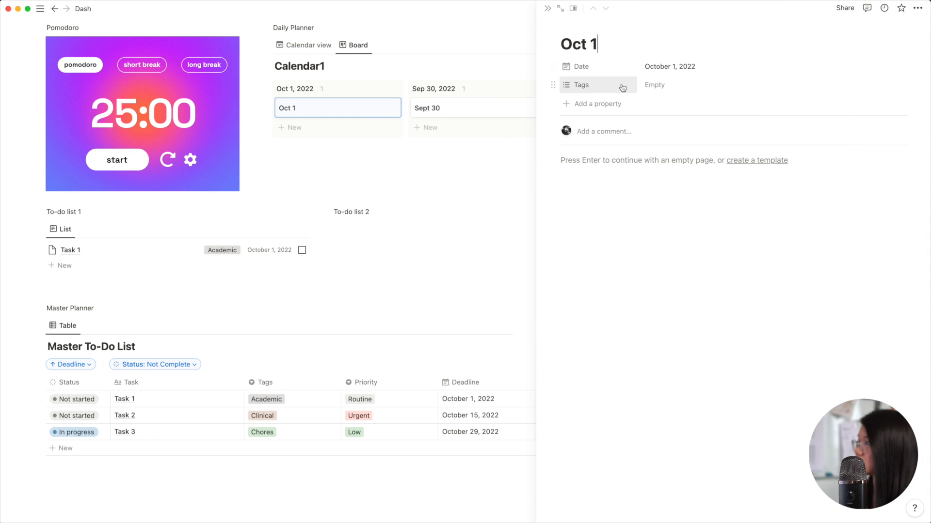
click(622, 88)
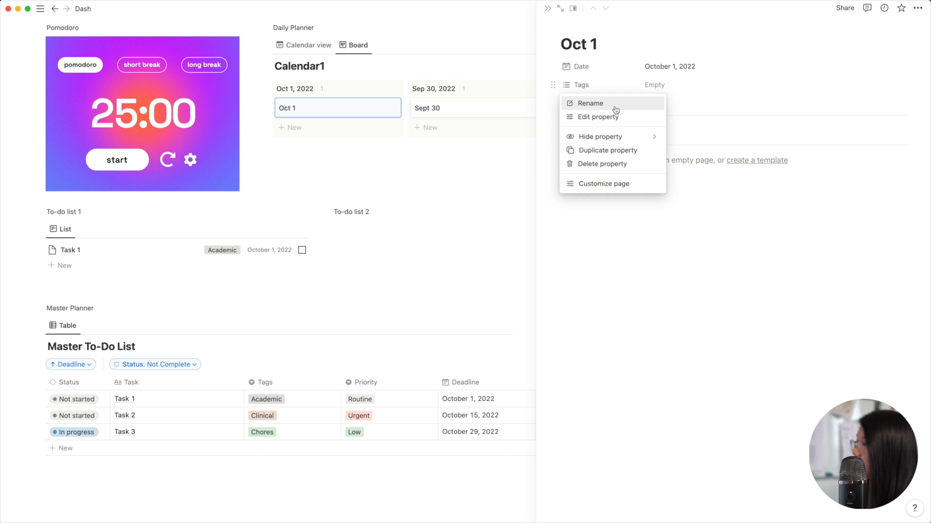
click(616, 107)
text(Wea)
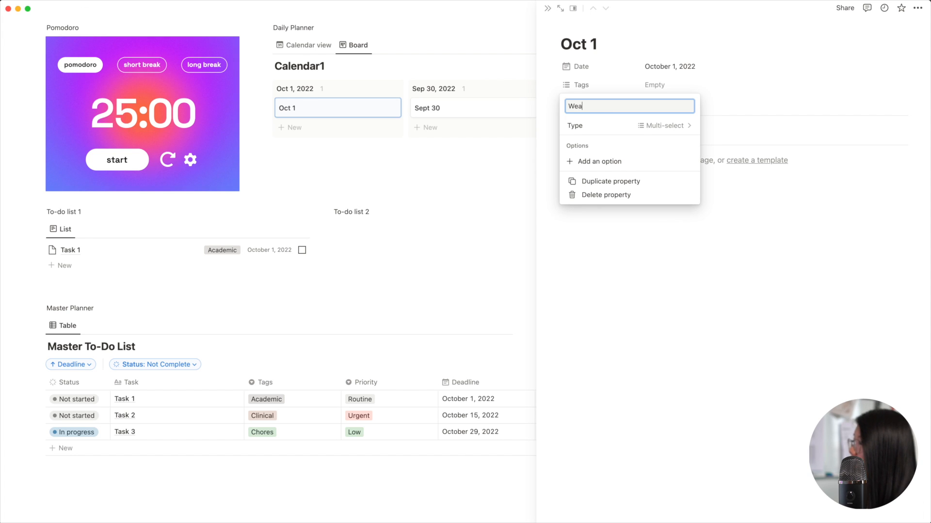
text(ther)
click(632, 127)
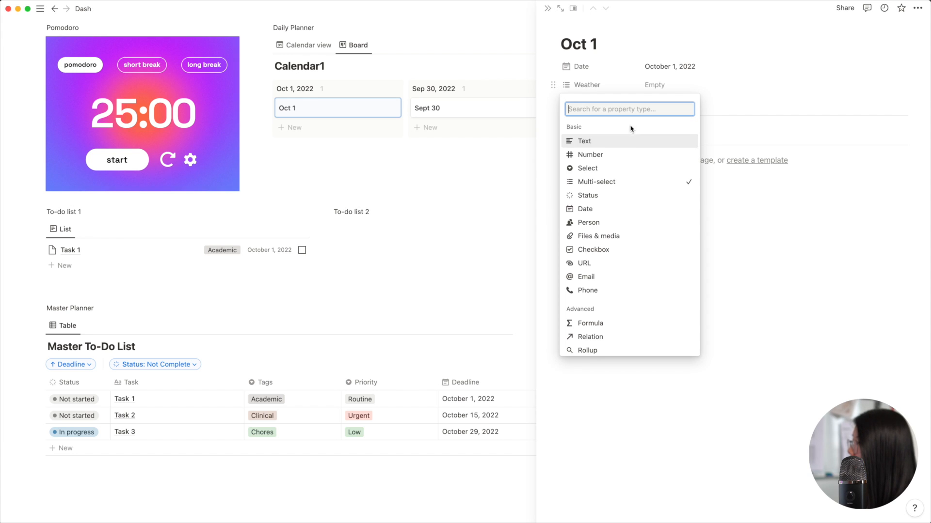
click(628, 168)
click(663, 92)
Step: Create the Weather options "Sunny" and "Rainy" and set the Oct 1 entry's weather to Rainy
click(666, 85)
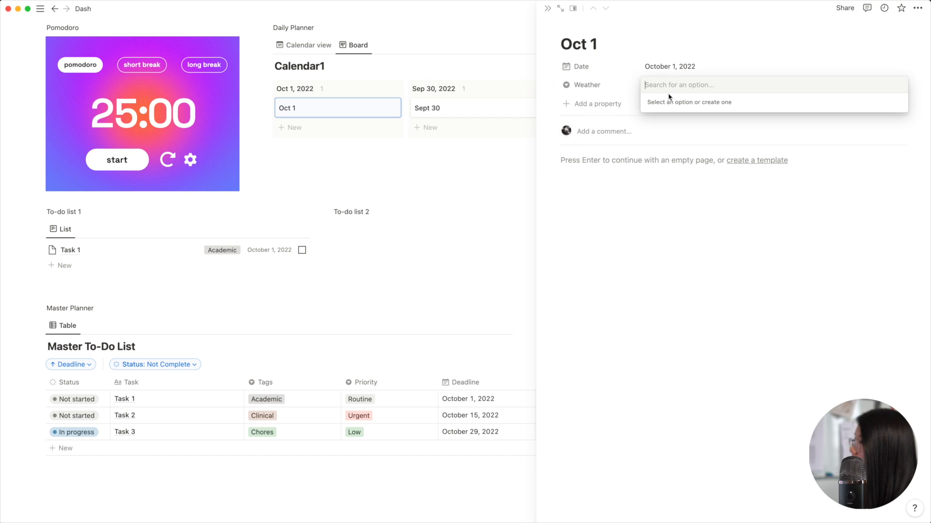
text(Sunny)
key(Return)
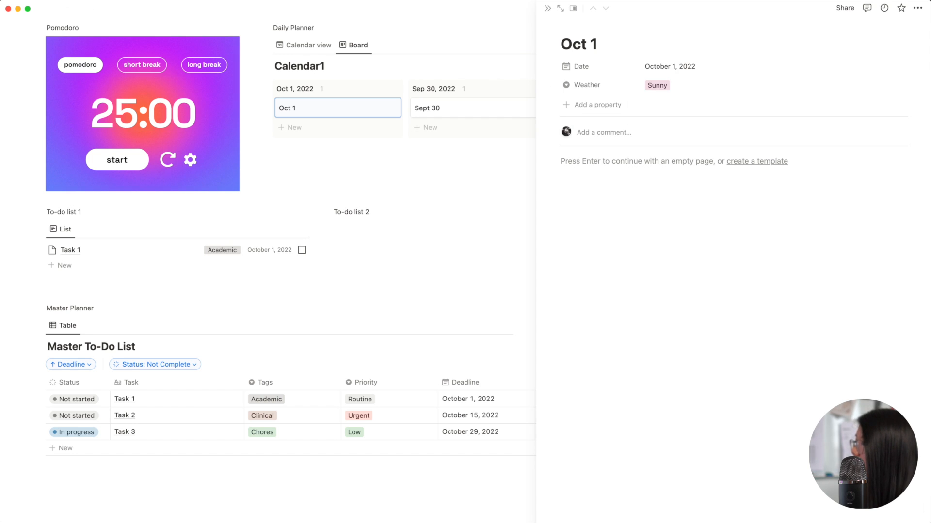
click(671, 87)
text(S)
key(BackSpace)
text(Rainy)
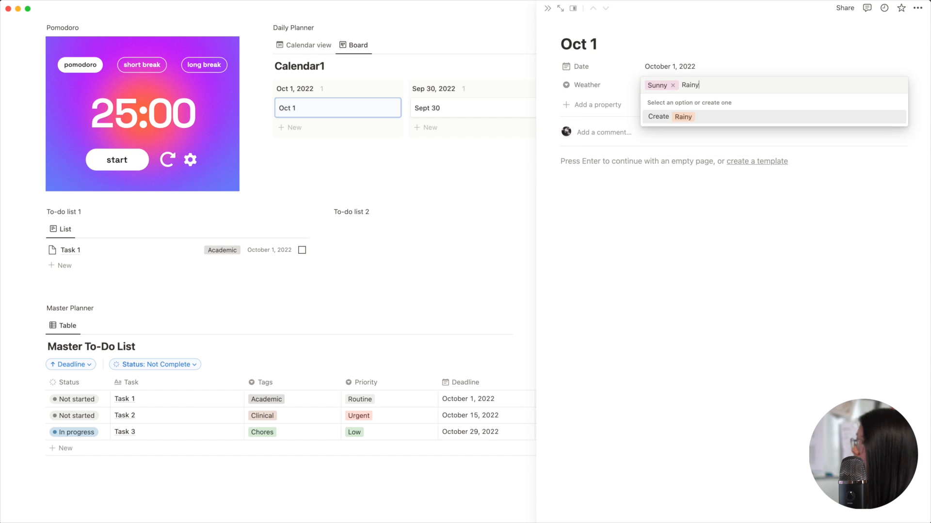
key(Return)
Step: Change the color of the Rainy weather option to Blue
click(659, 85)
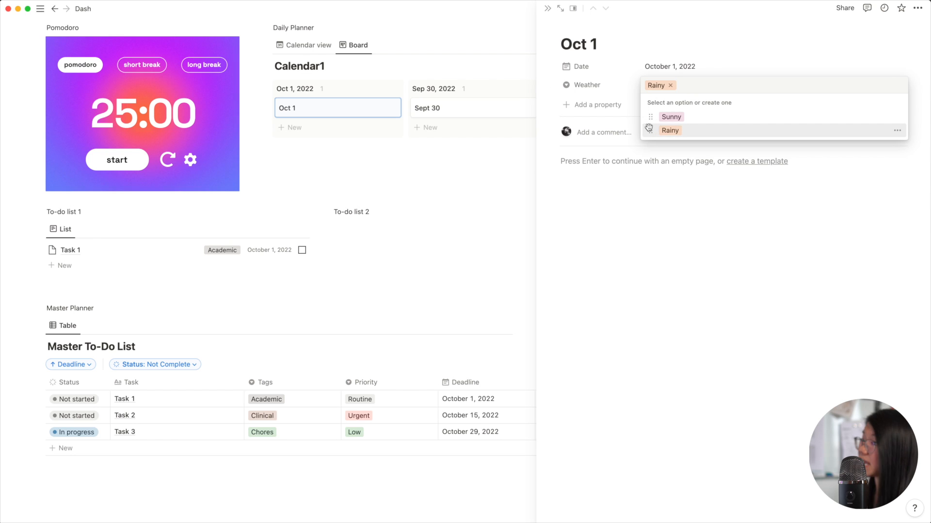
click(896, 131)
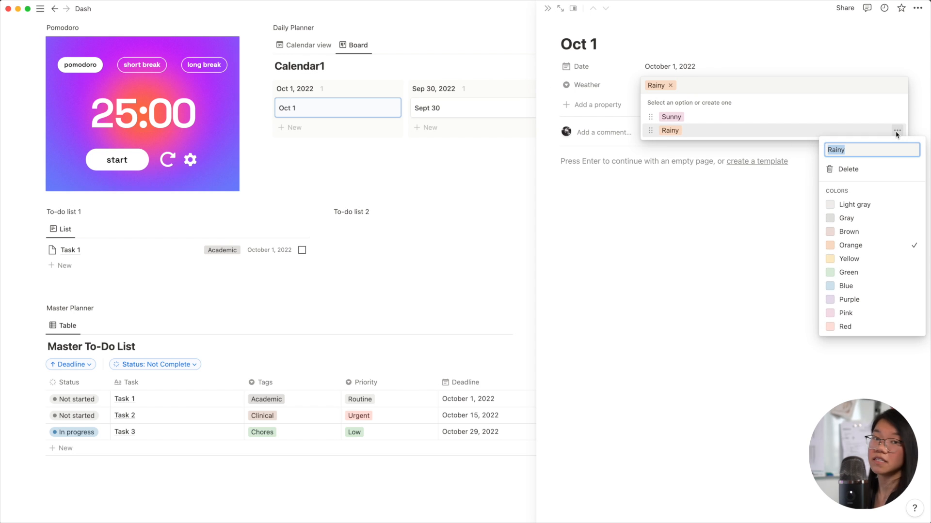
click(630, 130)
click(629, 107)
Step: Add a Select property named "Mood" to the Oct 1 entry
click(598, 104)
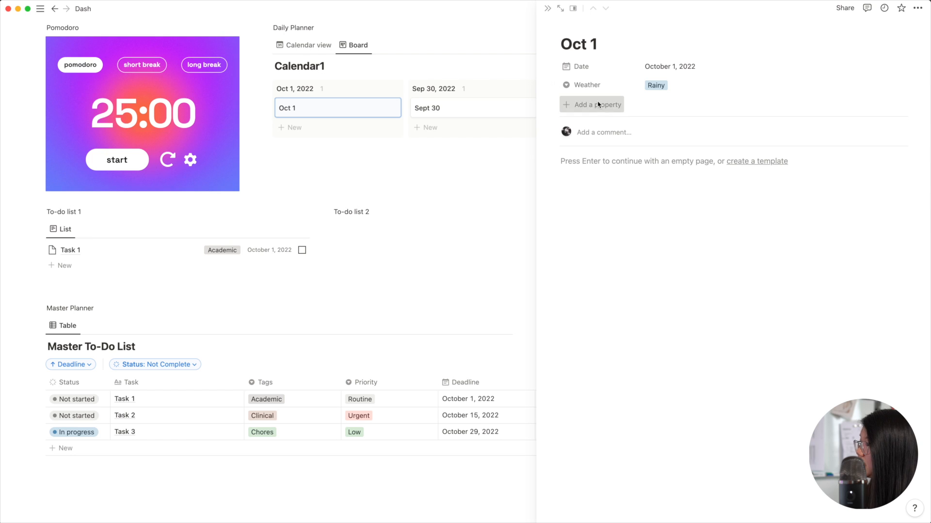
click(618, 188)
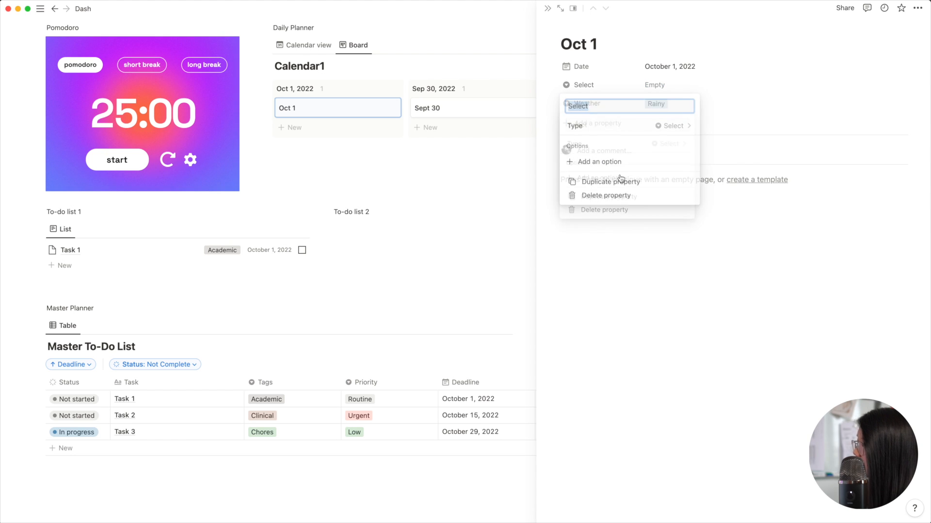
key(BackSpace)
key(BackSpace)
key(BackSpace)
key(BackSpace)
key(BackSpace)
key(BackSpace)
text(Mood)
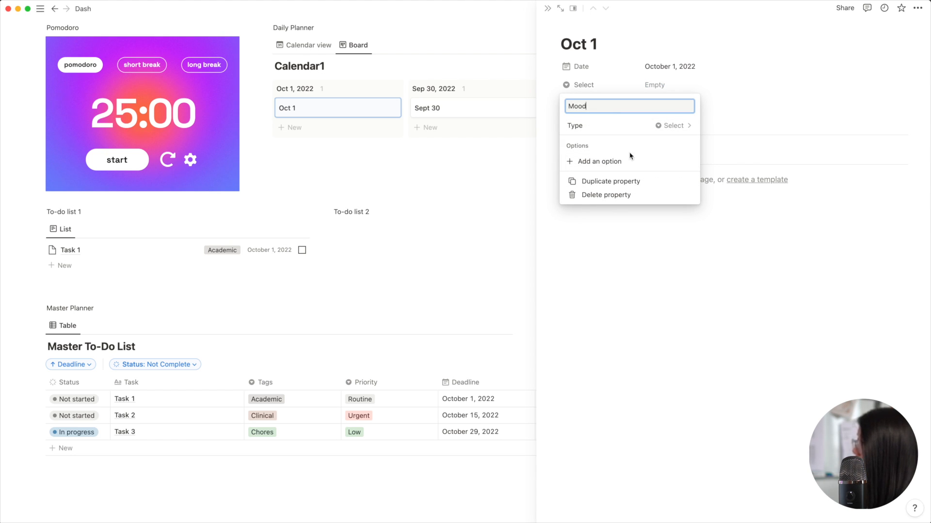
Step: Create the options "Happy" and "Sad" for the Mood property and set the Oct 1 entry's mood to Happy
click(628, 161)
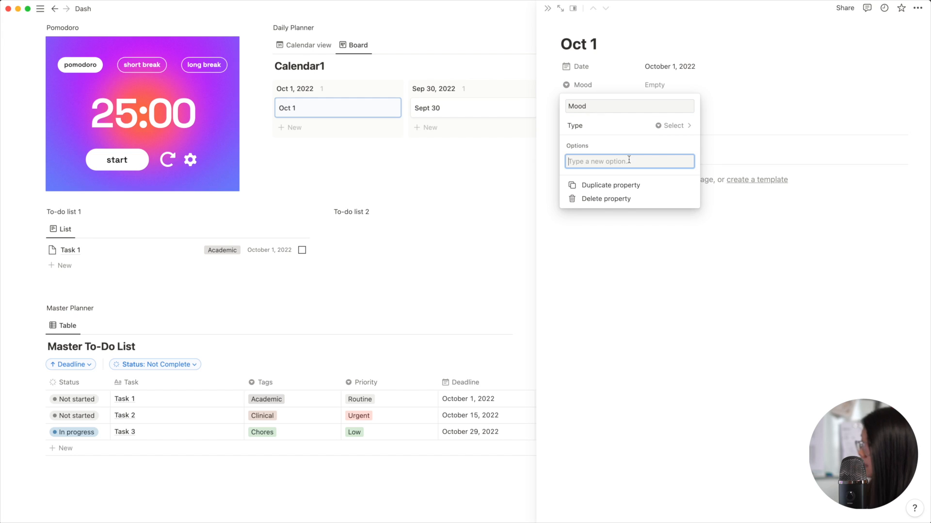
text(Sad)
key(Return)
text(Happy)
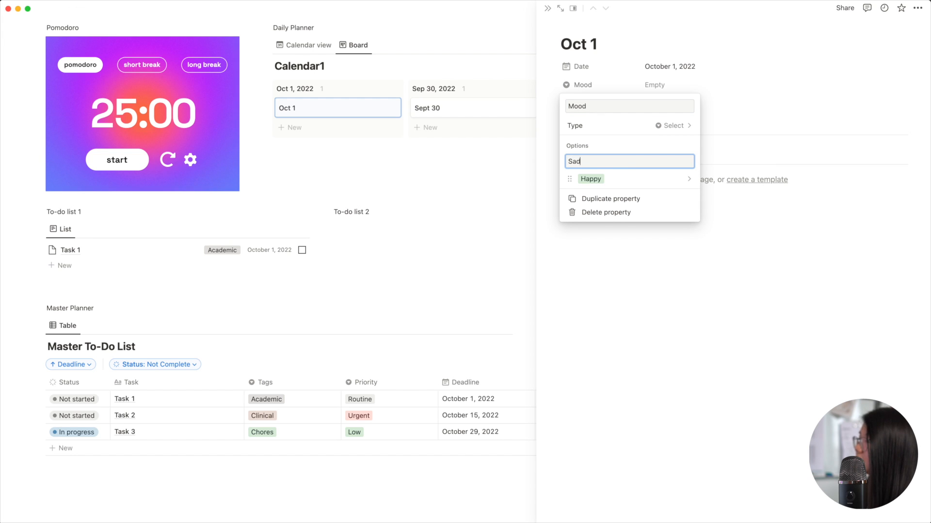
key(Return)
click(755, 113)
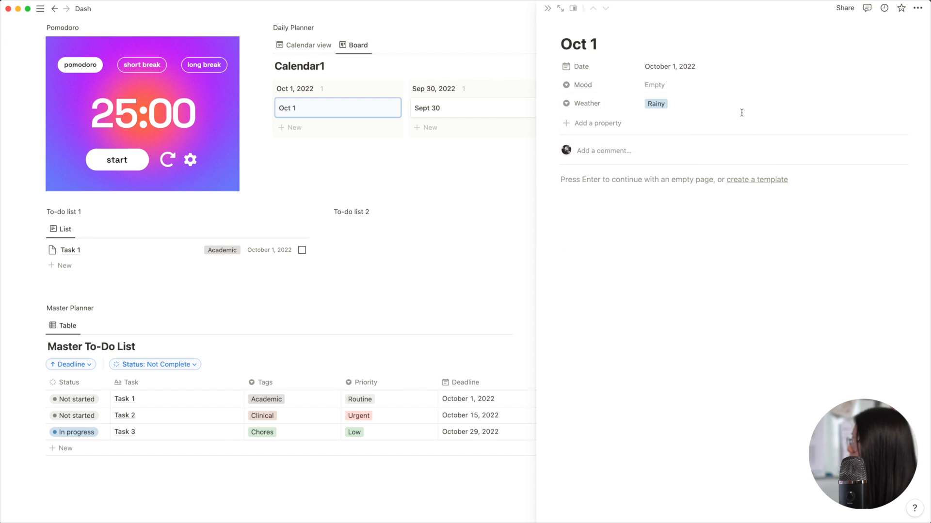
click(655, 85)
click(666, 129)
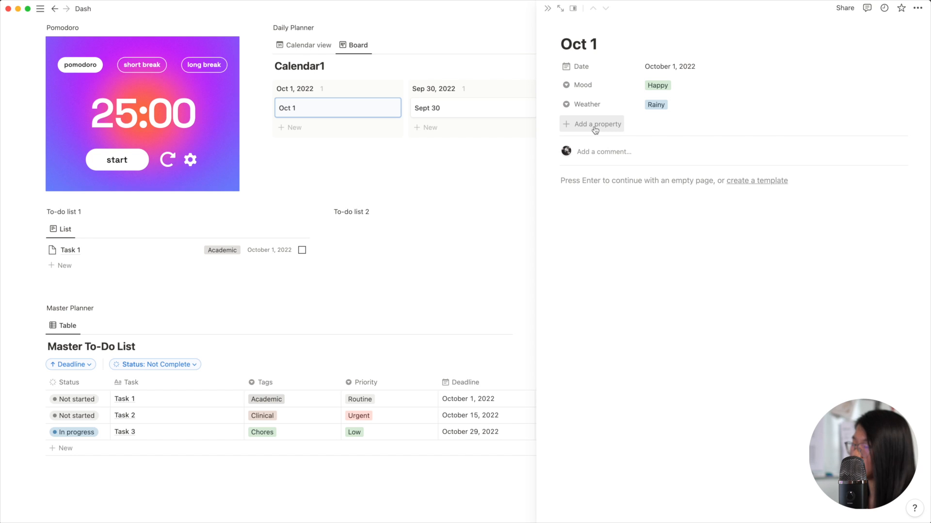
Step: Add a Checkbox property named "Exercise" and move it below Weather in the property list
click(615, 125)
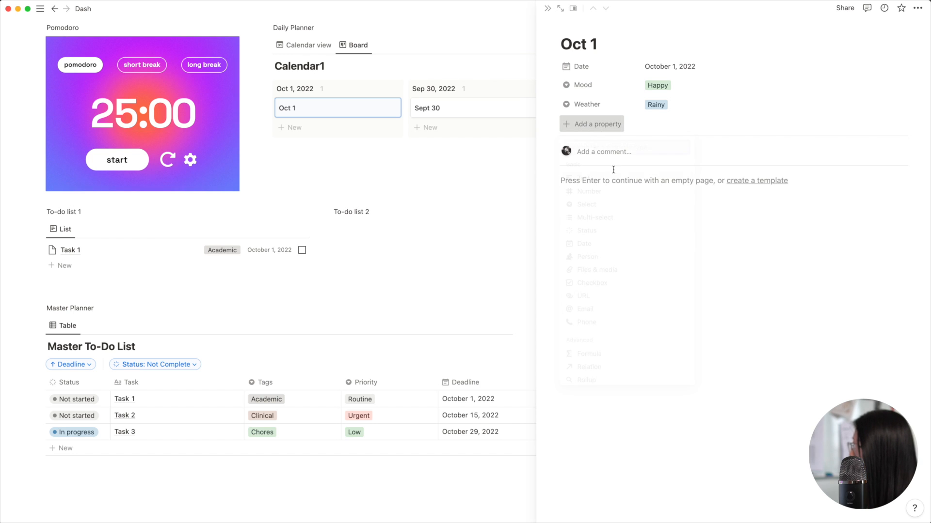
click(616, 289)
text(Exercise)
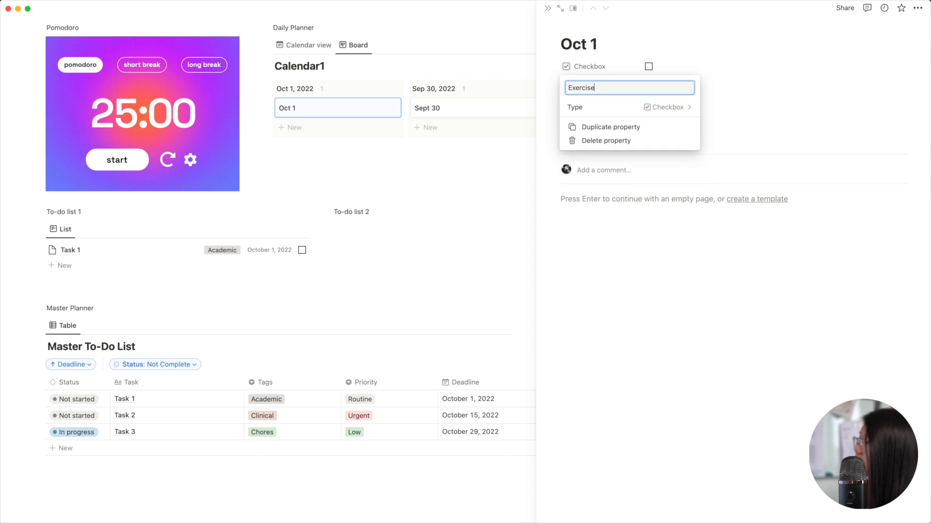
click(721, 92)
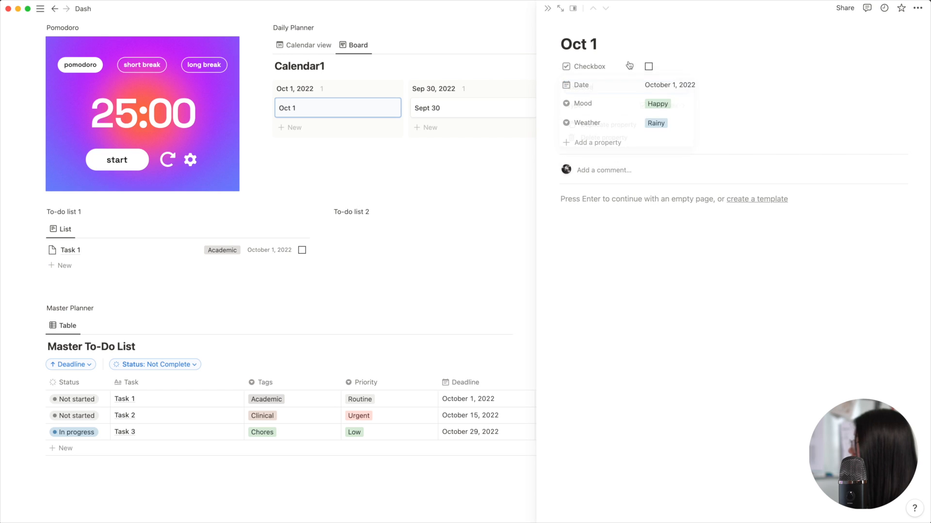
drag(553, 85, 553, 123)
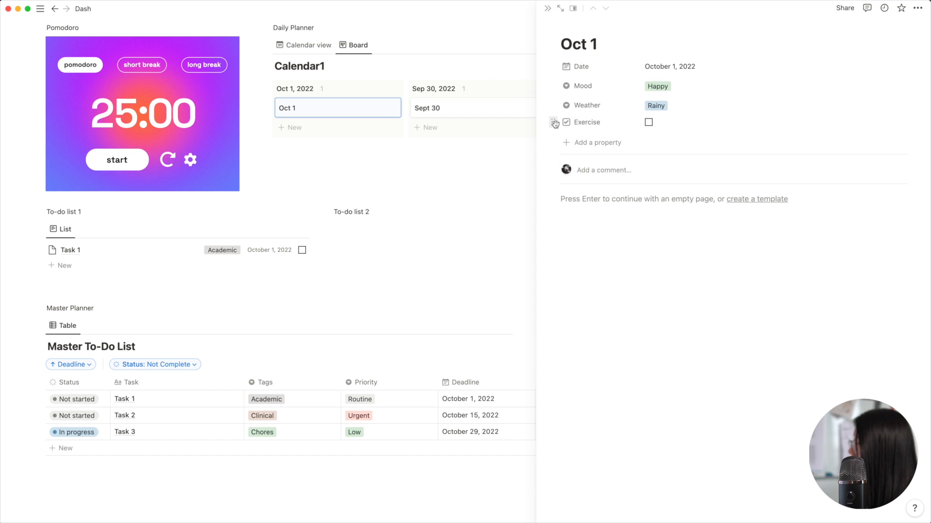
Step: Show the Date, Exercise, Mood and Weather properties on the Calendar1 board cards
click(547, 8)
click(835, 49)
click(807, 125)
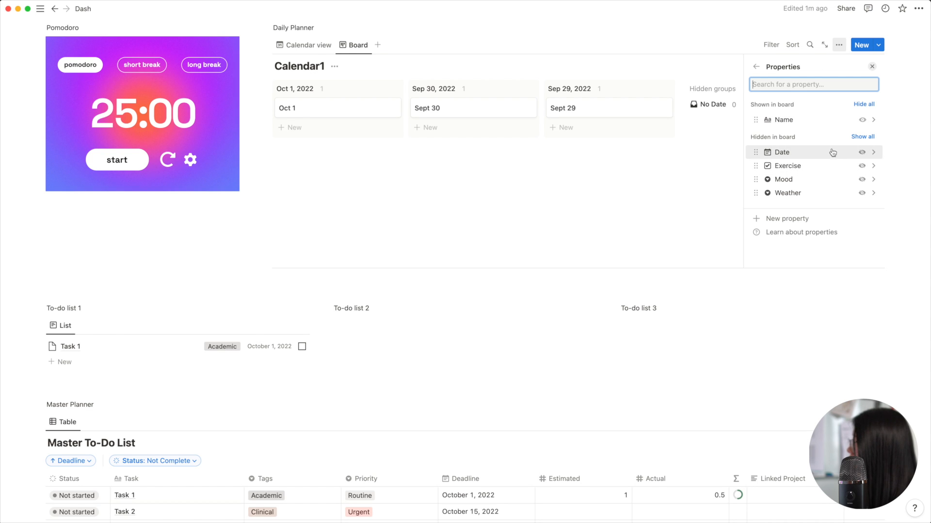
click(862, 152)
click(863, 165)
click(862, 179)
click(863, 193)
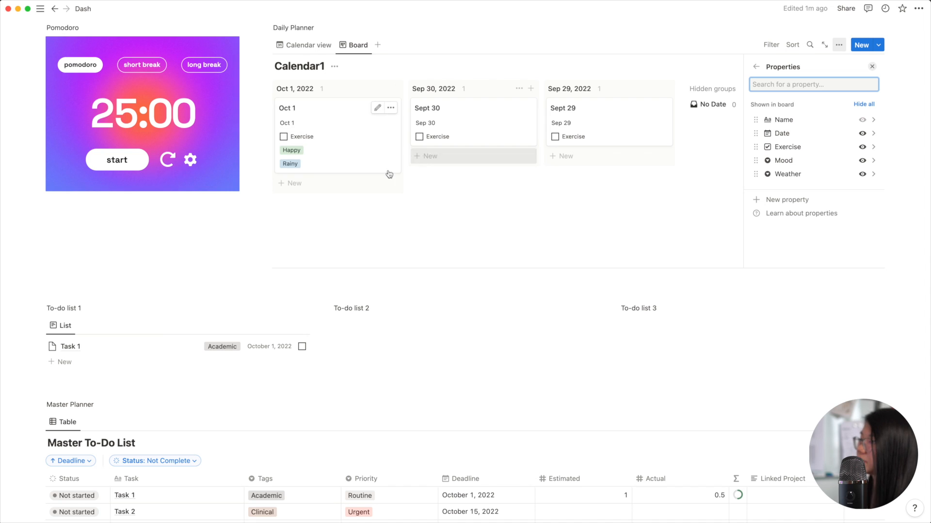
click(863, 122)
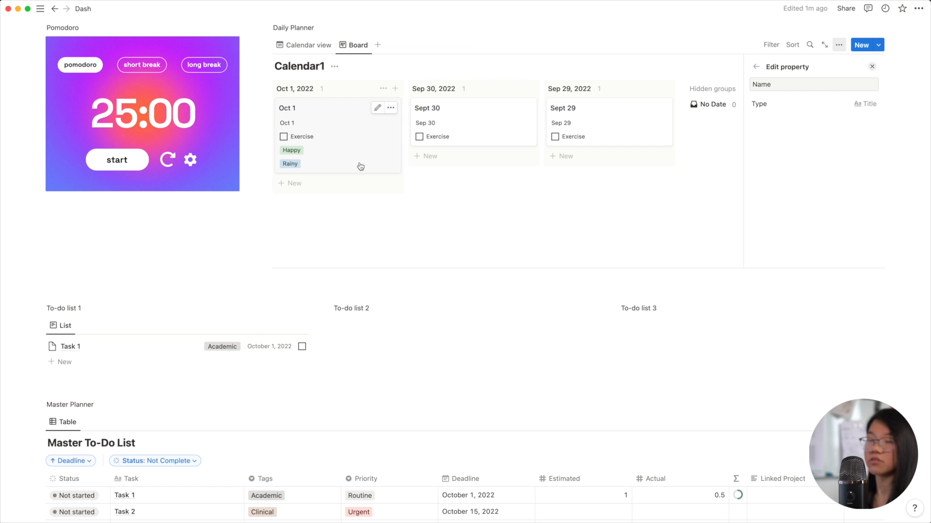
Step: Show the Mood property on the entries in the Calendar1 calendar view
click(305, 45)
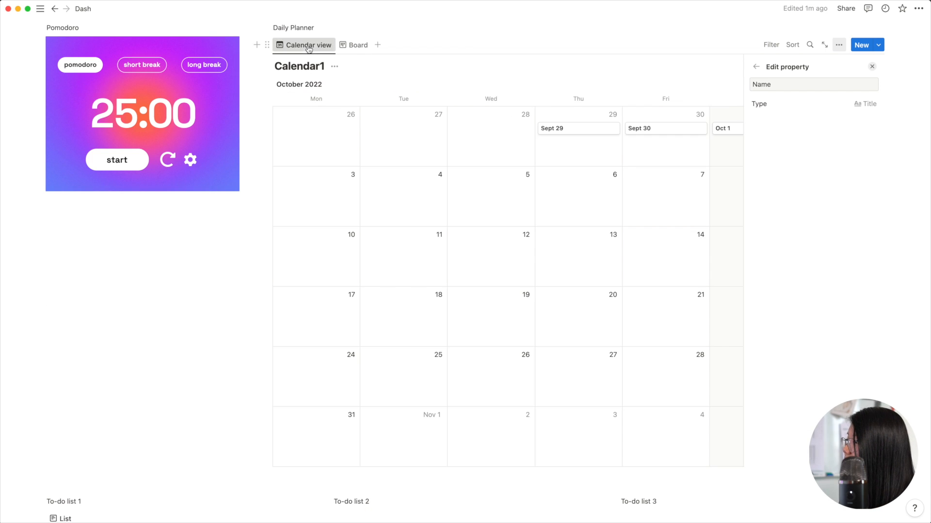
click(838, 45)
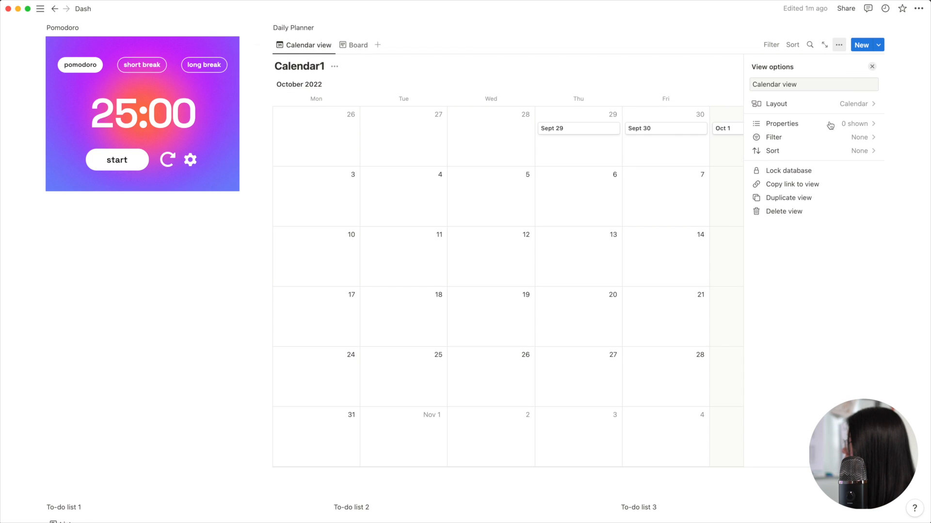
click(819, 125)
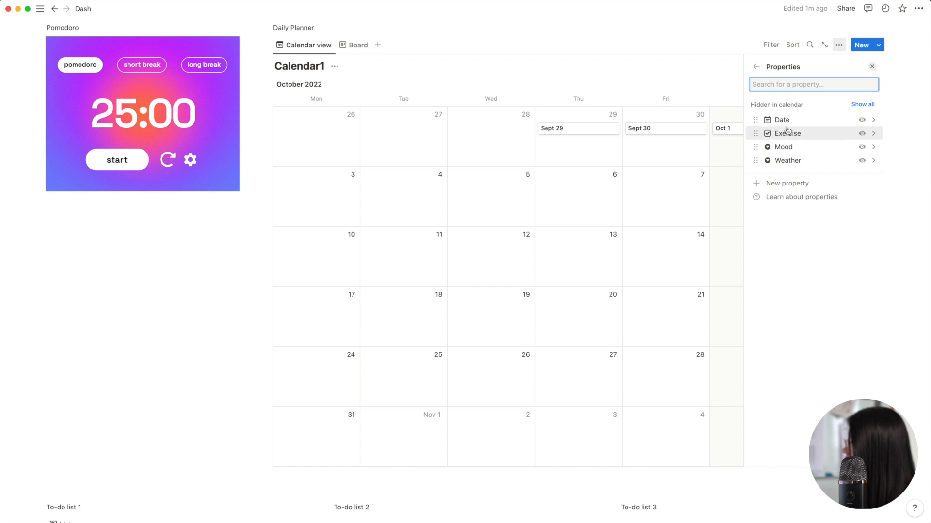
click(861, 147)
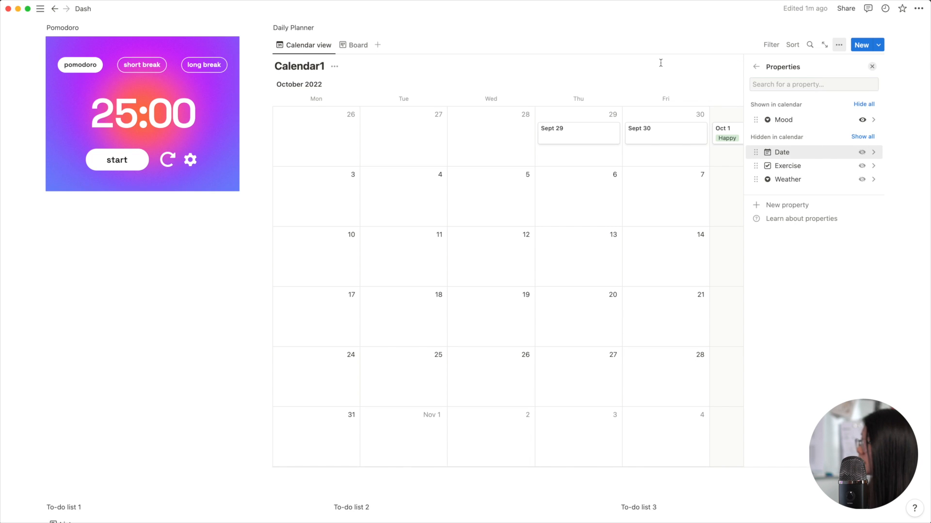
click(672, 72)
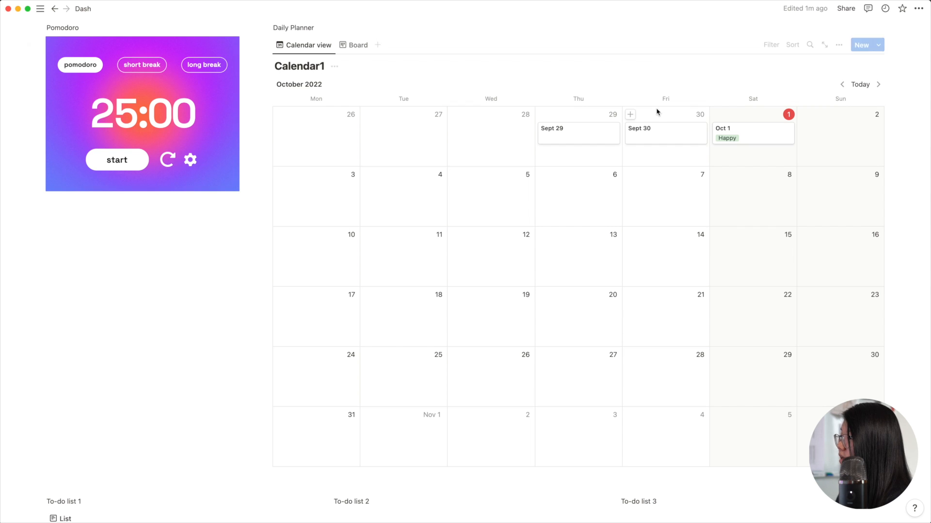
Step: Open the Oct 1 entry from the Calendar1 board and create a database template titled "Daily Template"
click(358, 48)
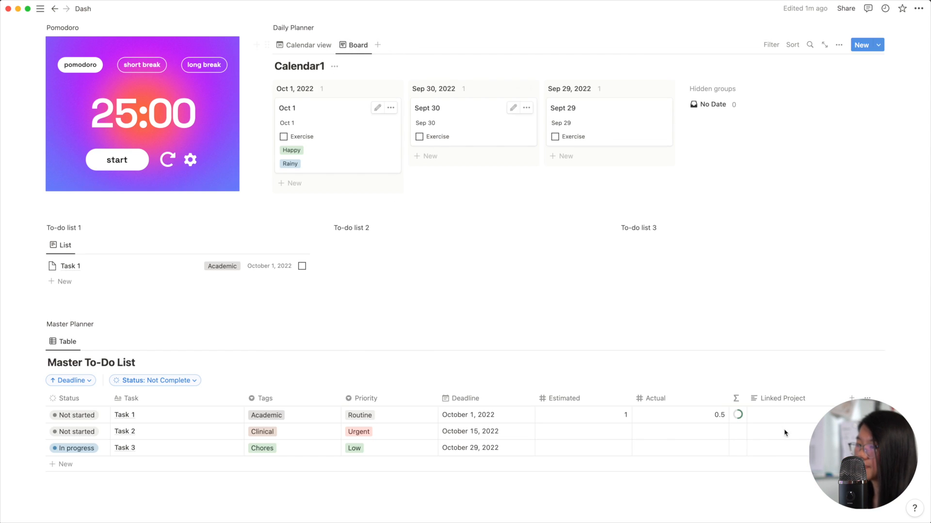
click(361, 139)
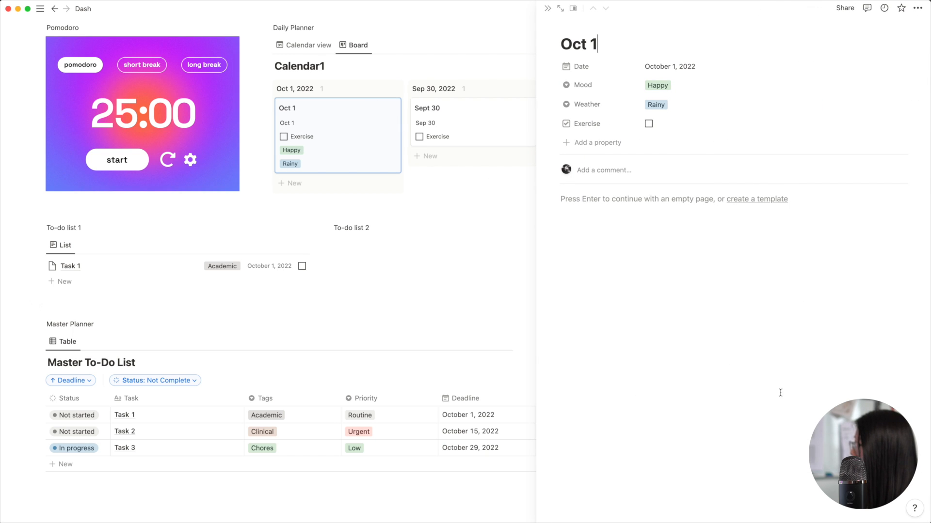
click(775, 203)
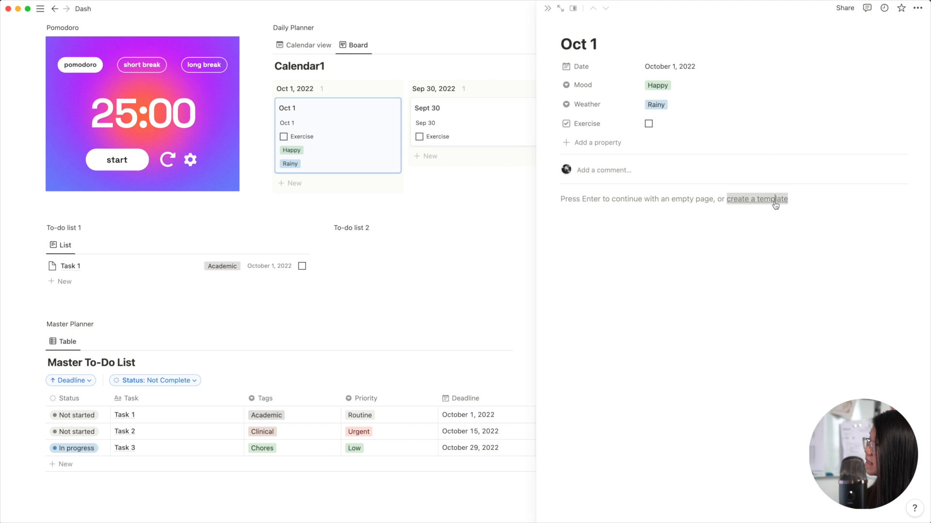
text(Daily Template)
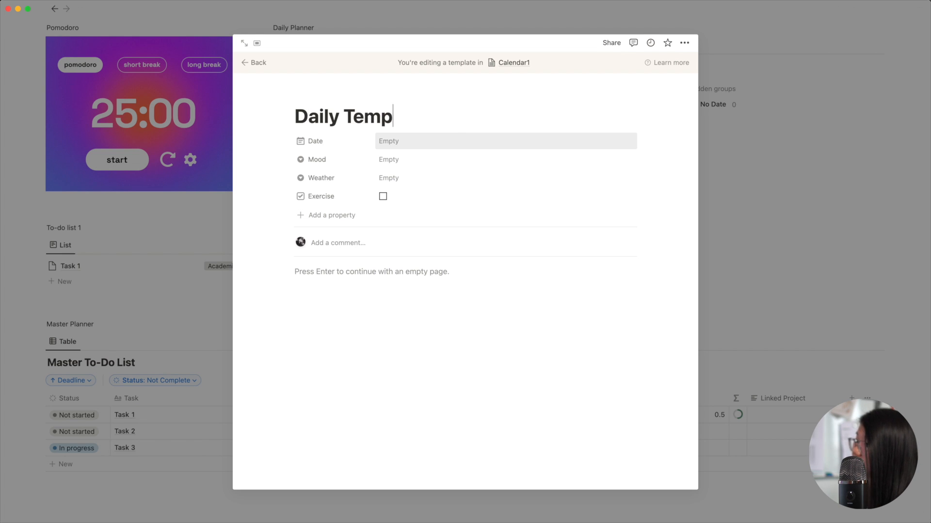
Step: Add the lines "To-do" and "Journal" to the template's body, with an empty line between them
key(Return)
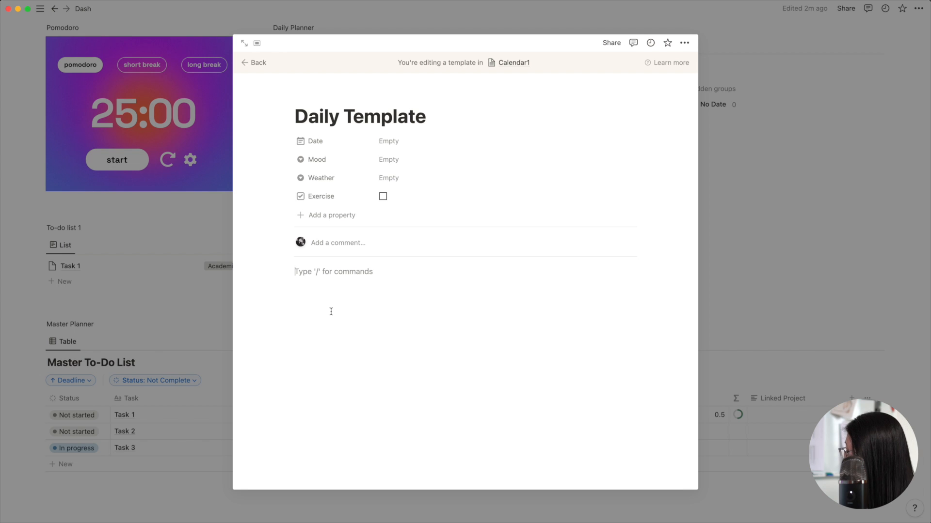
text(To-do)
key(Return)
key(Return)
text(Journal)
Step: Turn the "To-do" and "Journal" lines into headings of the same level
click(288, 272)
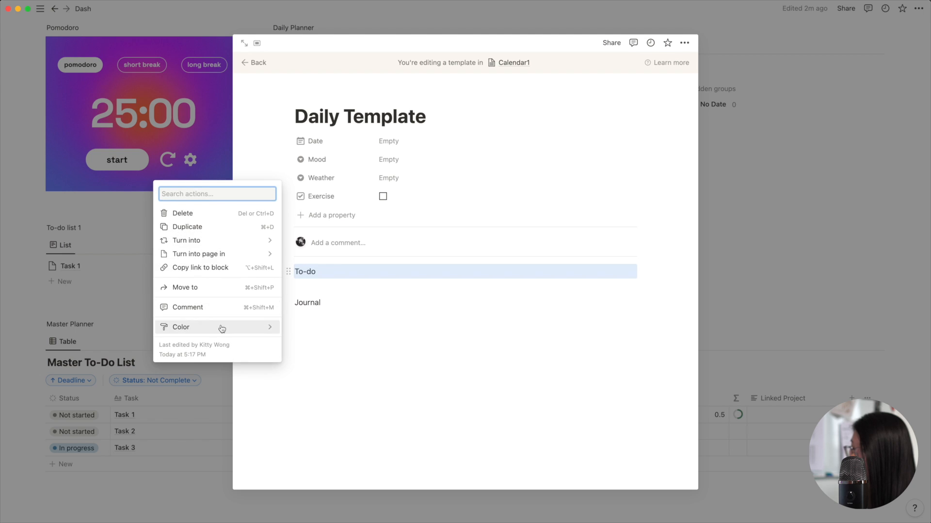
mouse_move(239, 240)
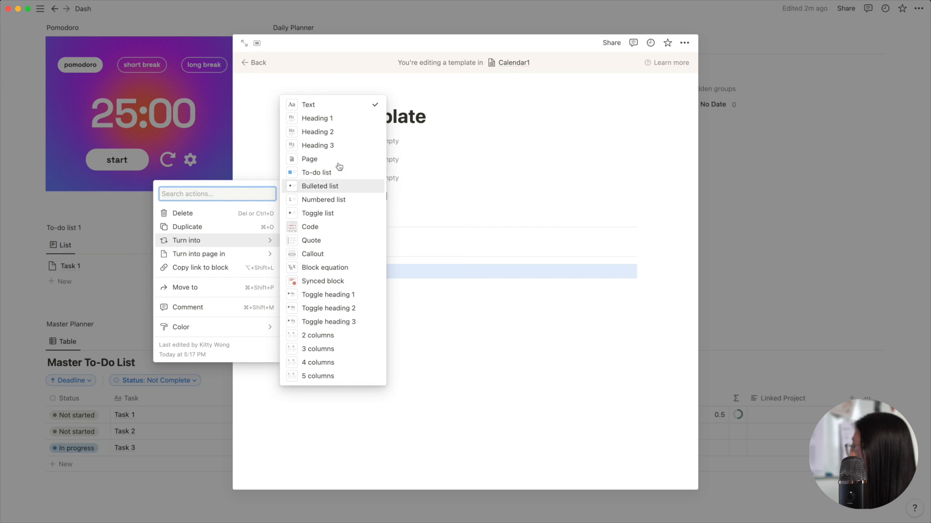
click(339, 144)
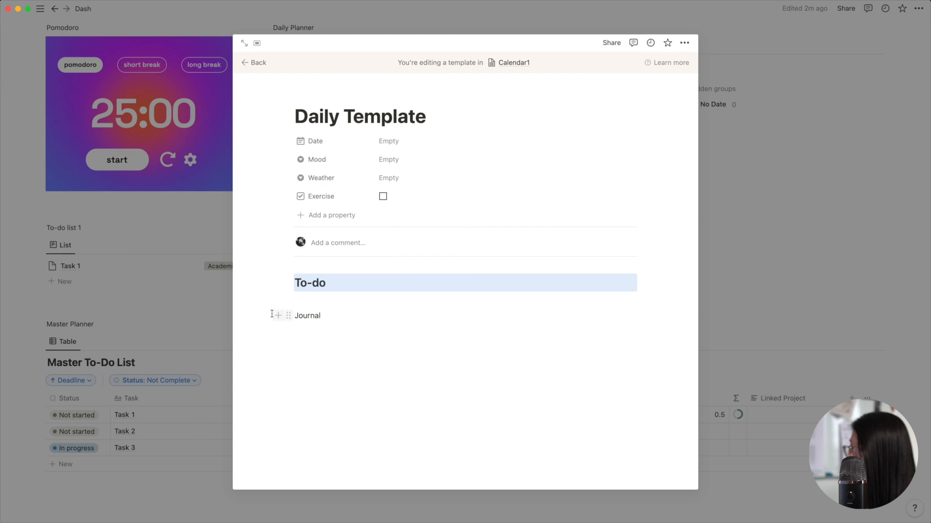
click(289, 318)
mouse_move(222, 284)
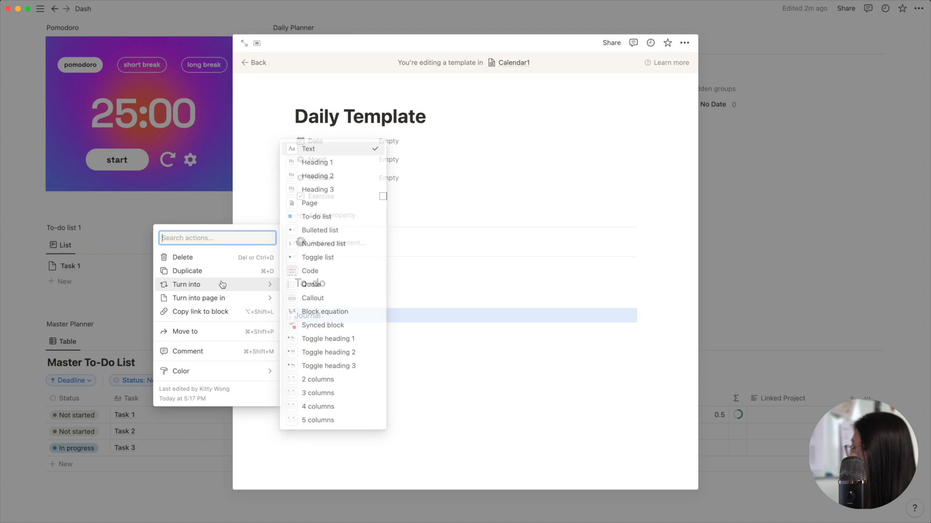
click(407, 302)
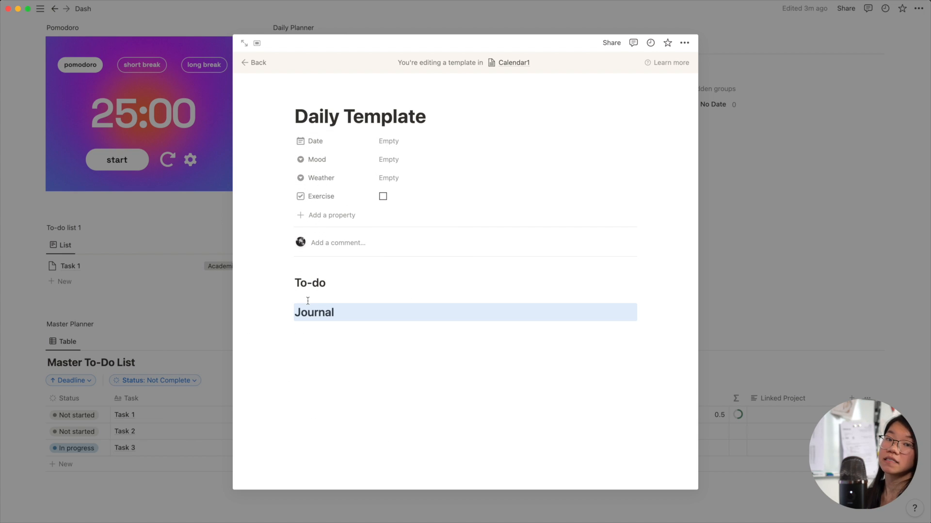
Step: Insert a linked view of the Master To-Do List database under the To-do heading, copying its existing Table view
click(308, 301)
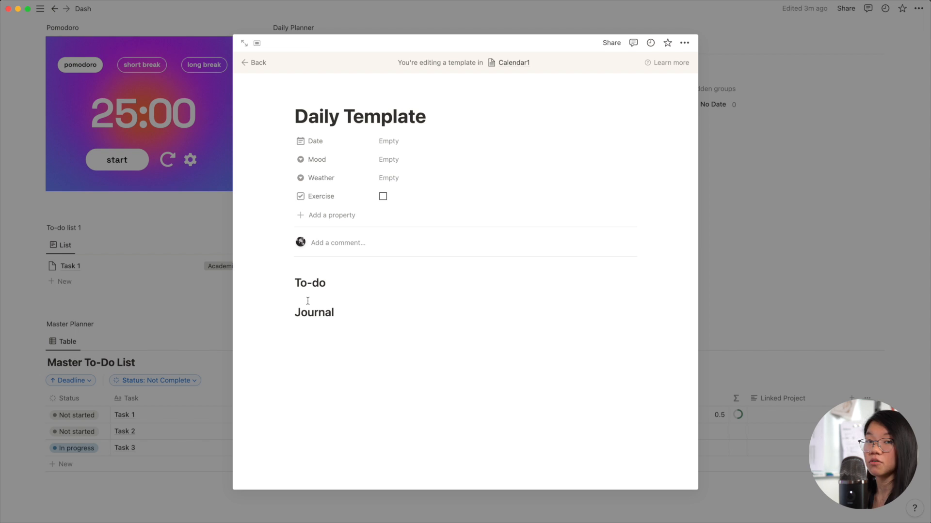
key(Return)
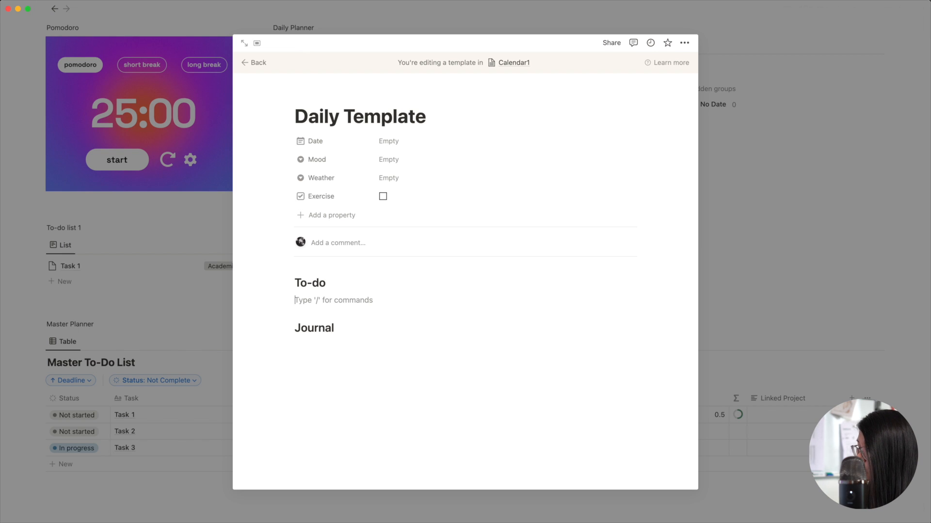
text(/linked)
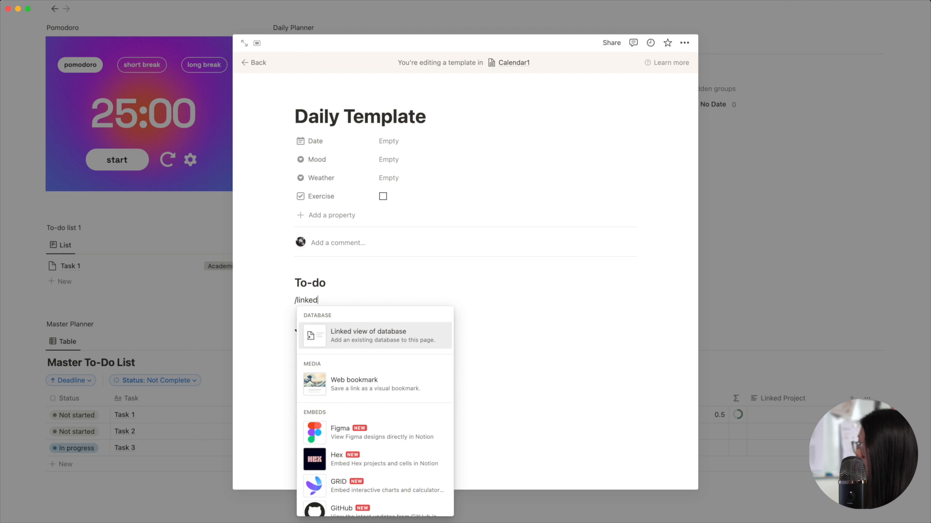
click(342, 333)
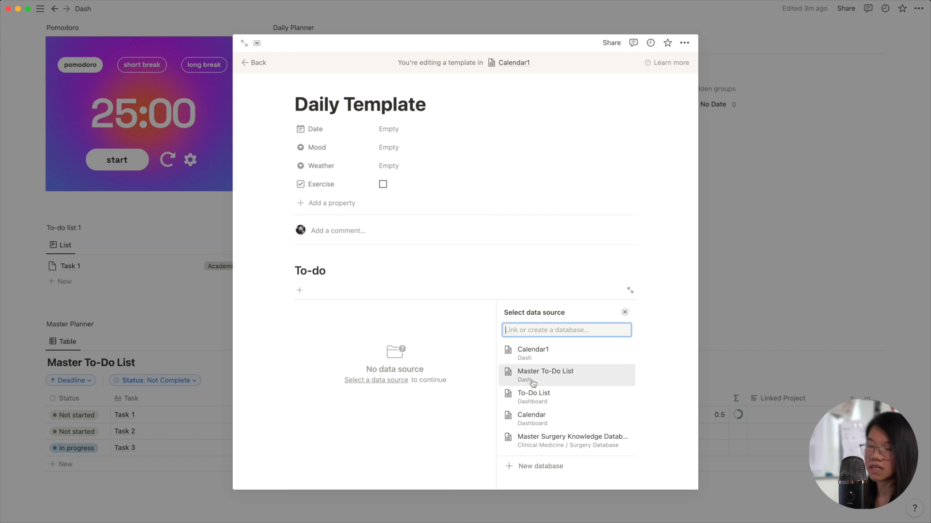
click(533, 382)
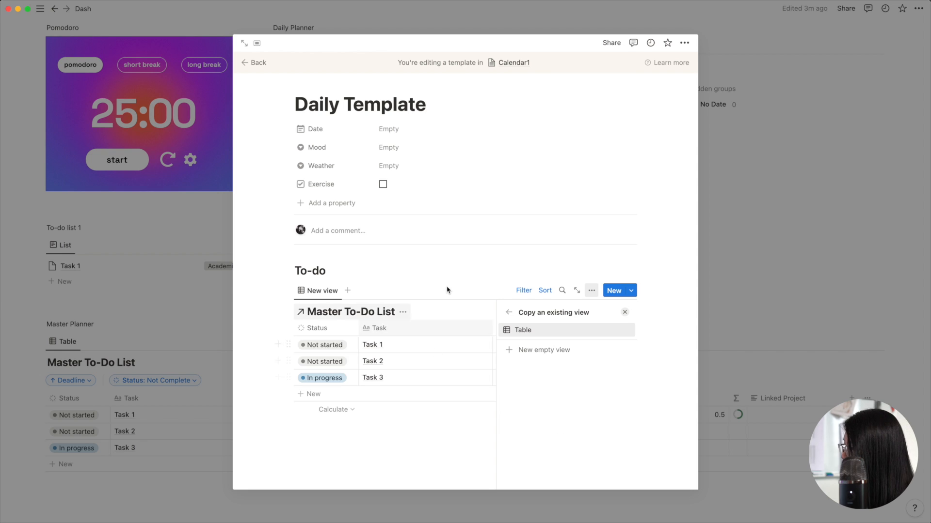
click(624, 312)
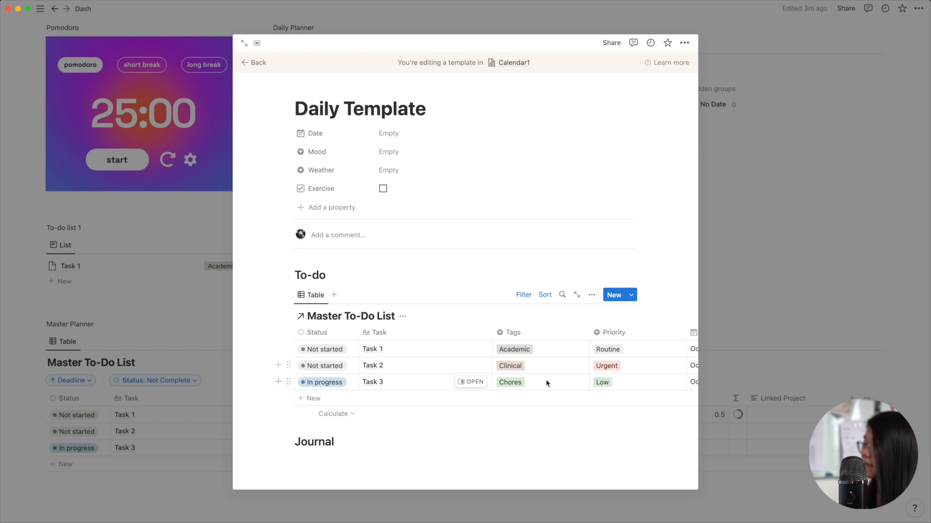
Step: Add a Deadline filter to the linked Master To-Do List so that it only includes tasks dated Oct 1, 2022
click(522, 295)
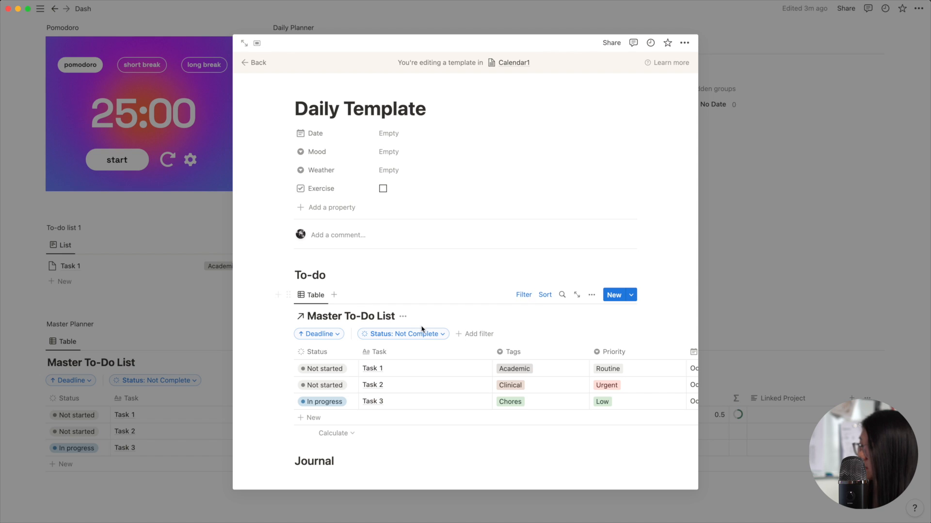
click(475, 334)
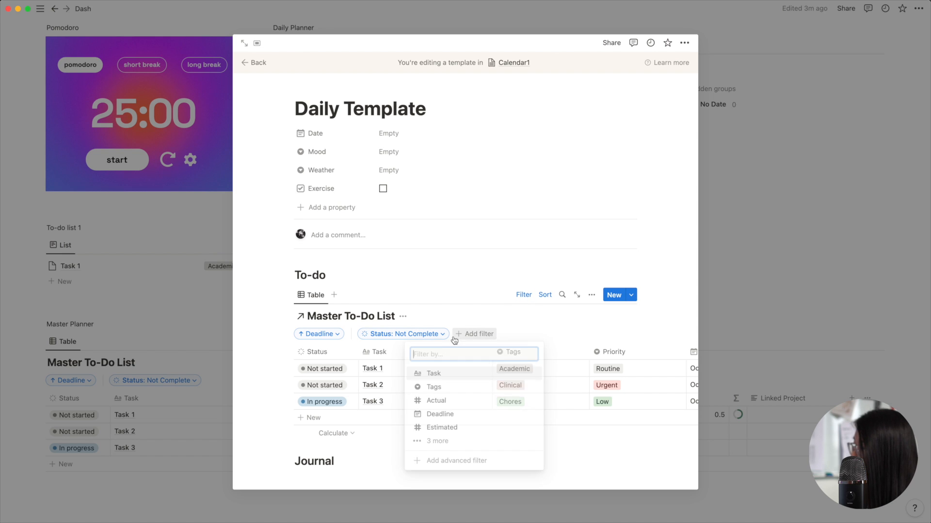
click(456, 414)
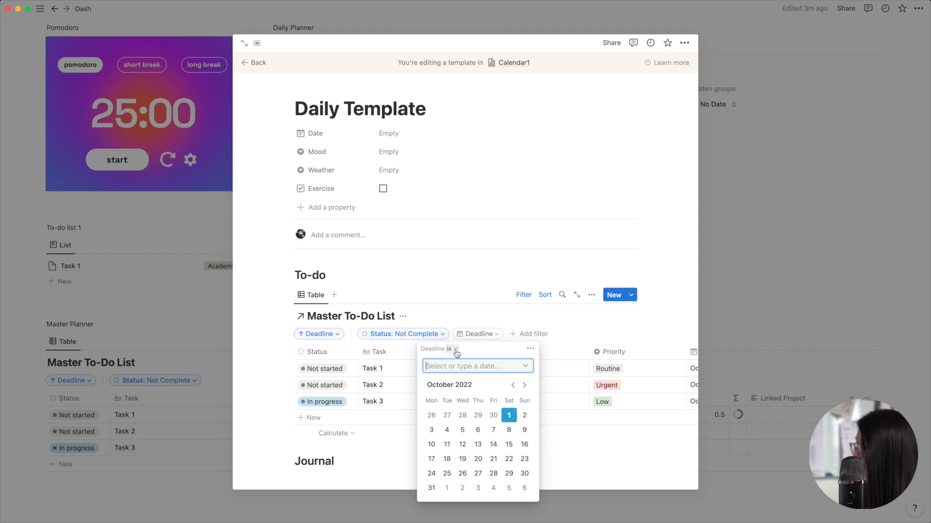
click(509, 416)
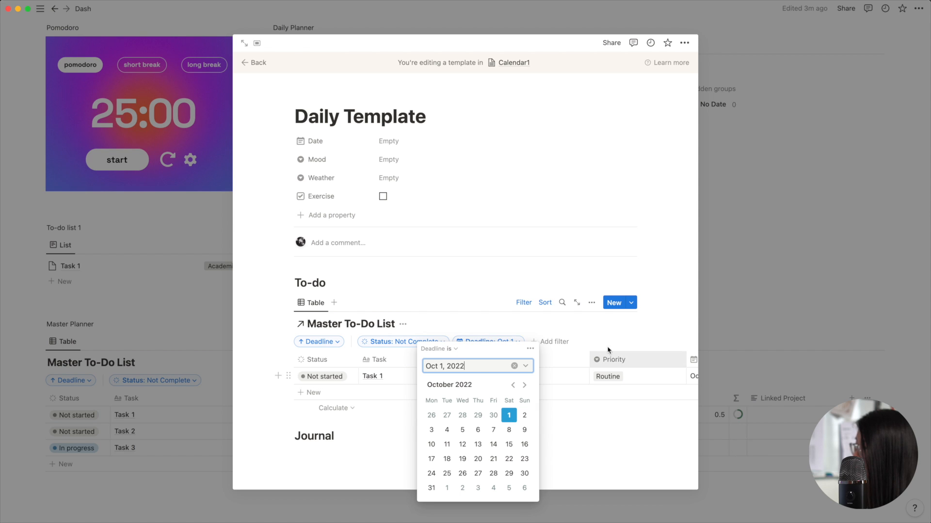
click(612, 335)
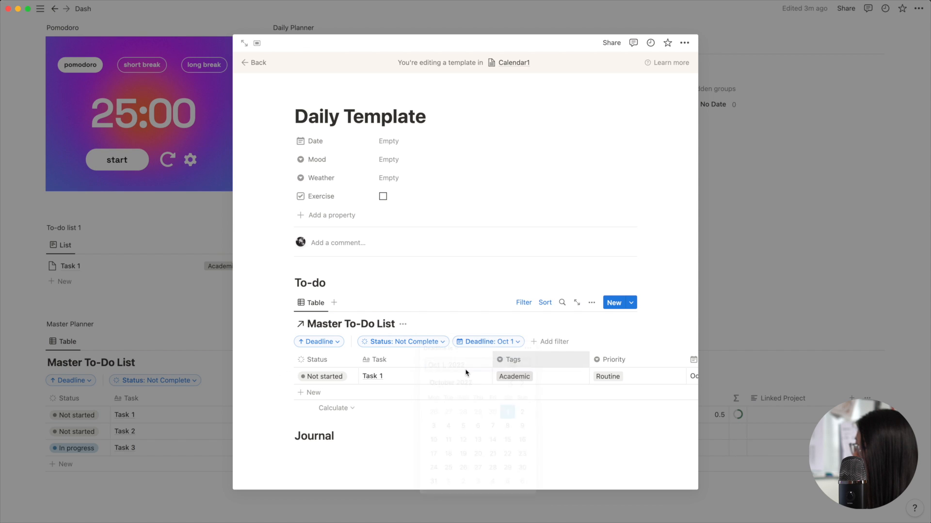
Step: Convert the Deadline filter to an advanced filter and set its rule to Deadline is Today
click(480, 345)
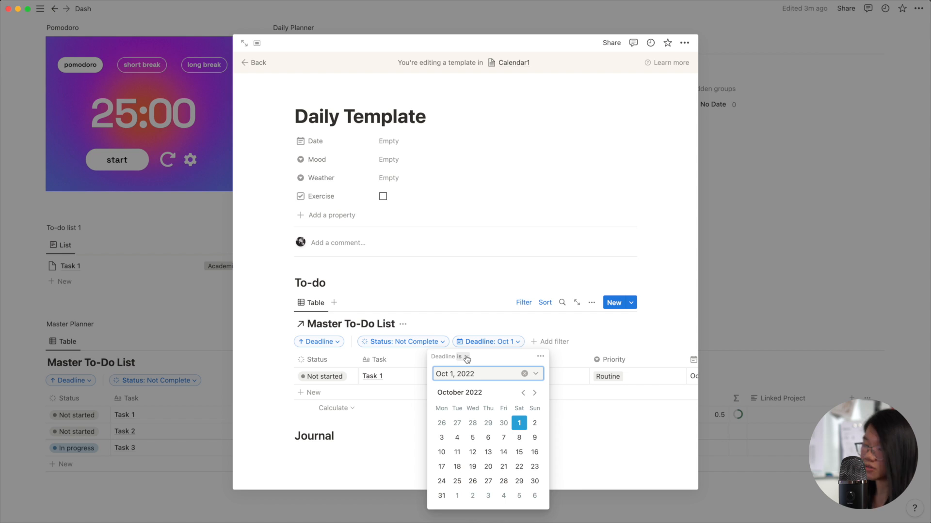
click(466, 357)
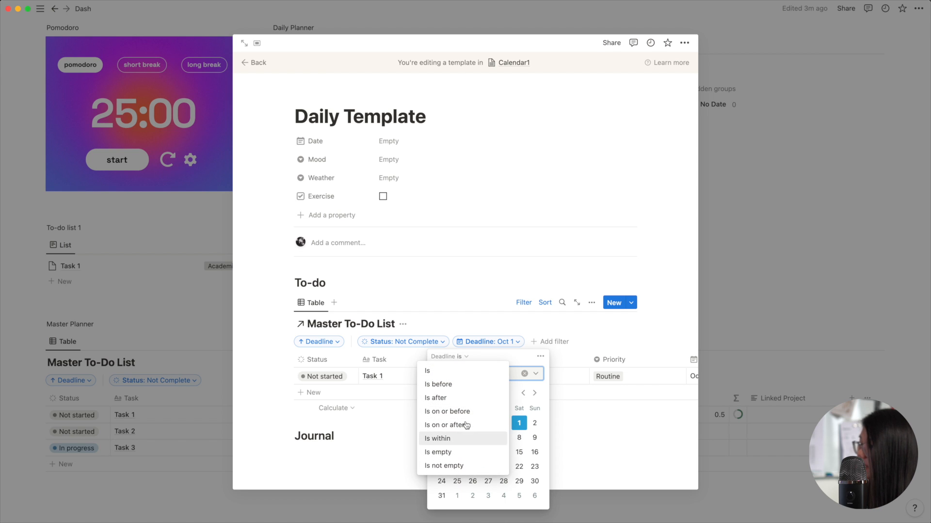
click(493, 360)
click(539, 357)
click(562, 375)
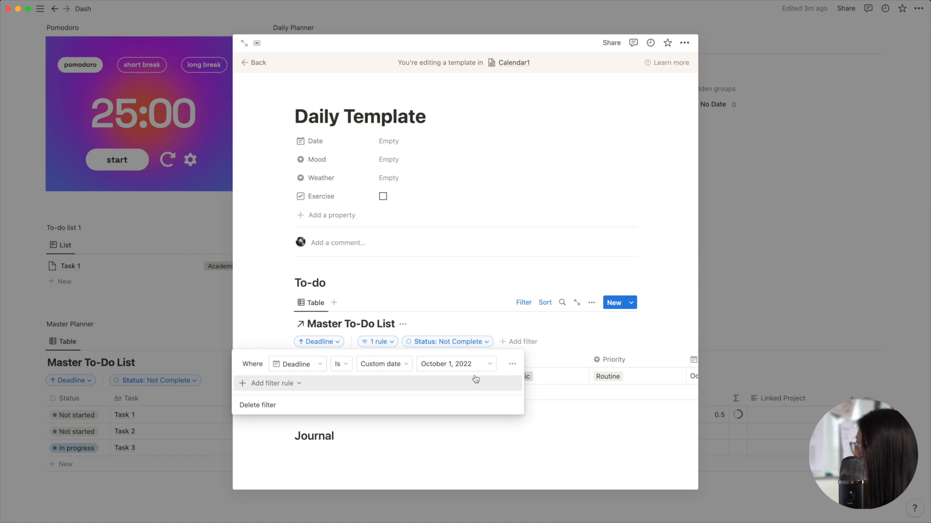
click(401, 369)
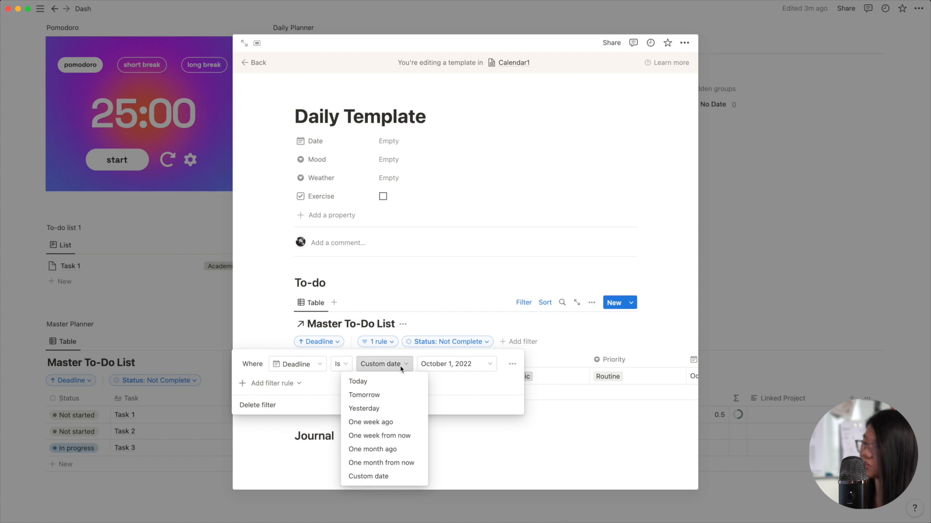
click(391, 382)
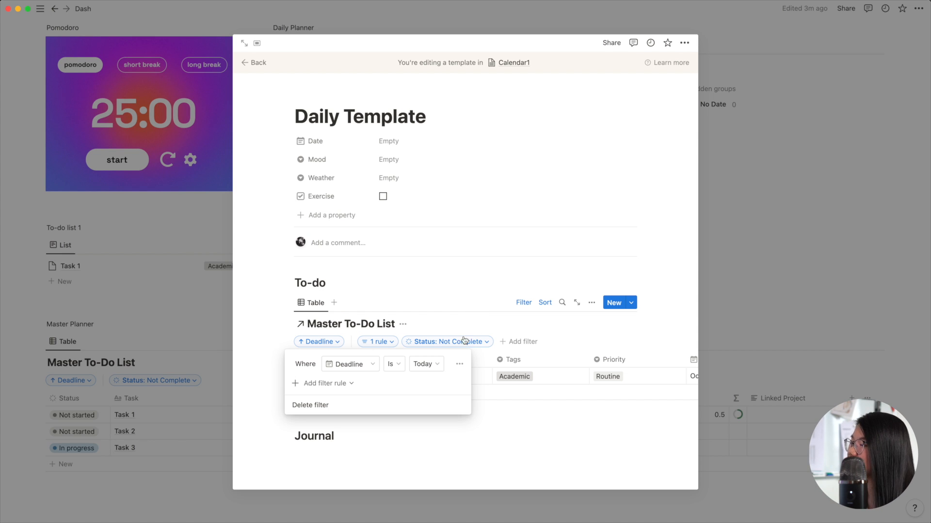
Step: Set the Deadline filter rule to the custom date October 1, 2022
click(433, 364)
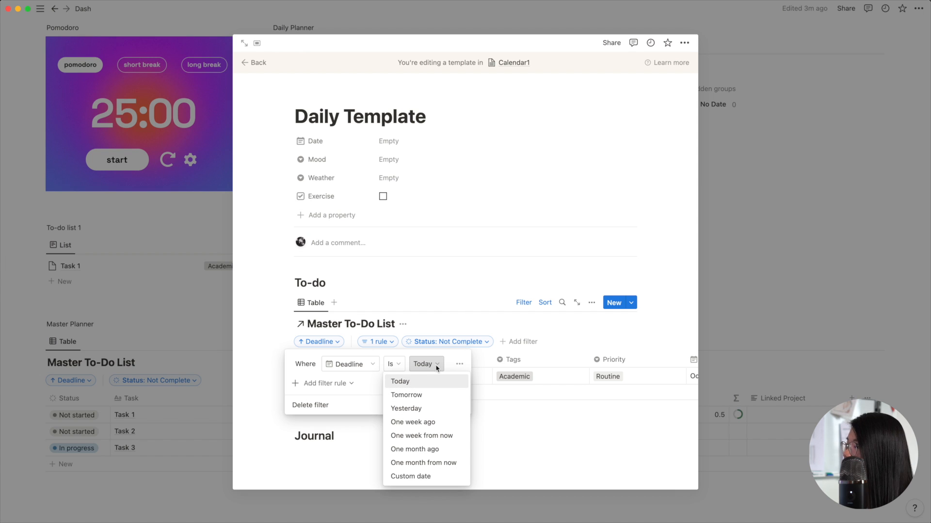
click(448, 366)
click(430, 366)
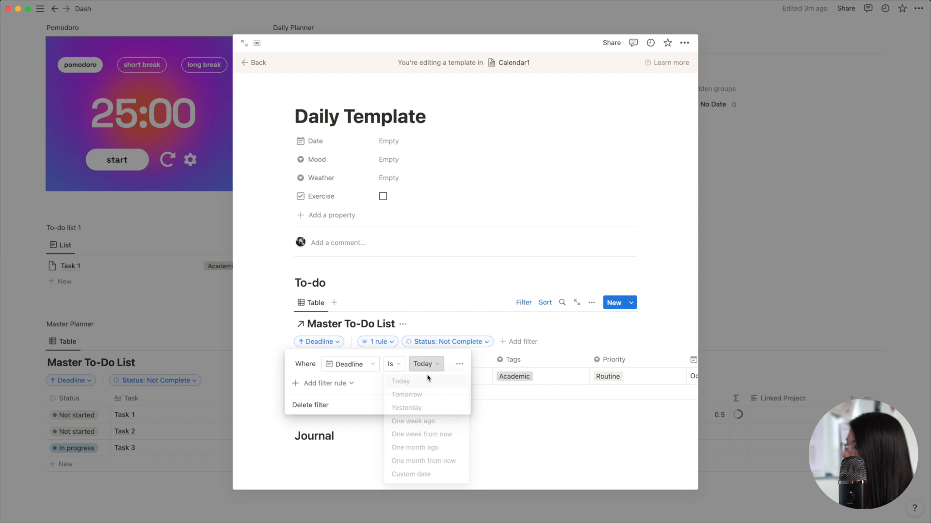
click(438, 477)
click(475, 364)
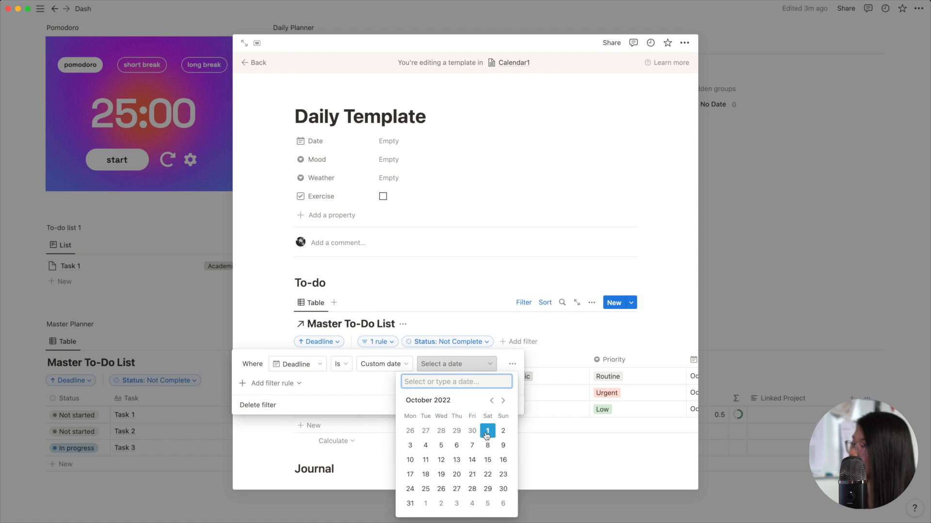
click(542, 344)
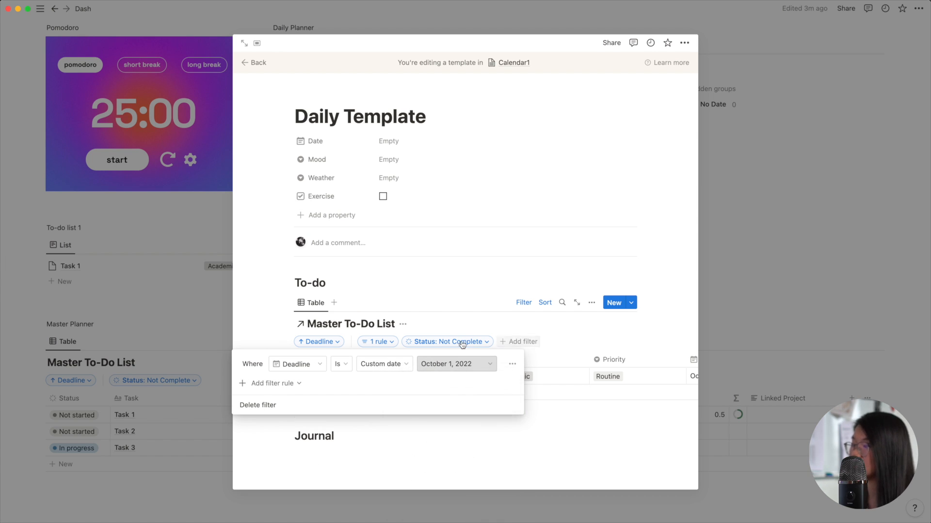
click(524, 306)
click(524, 306)
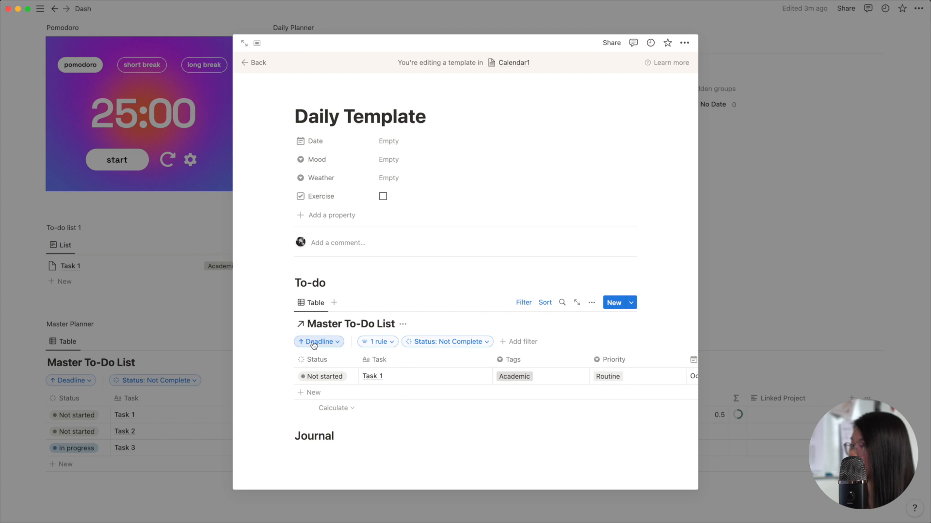
Step: Remove the Deadline sort from the linked Master To-Do List view in the template
click(313, 342)
click(385, 364)
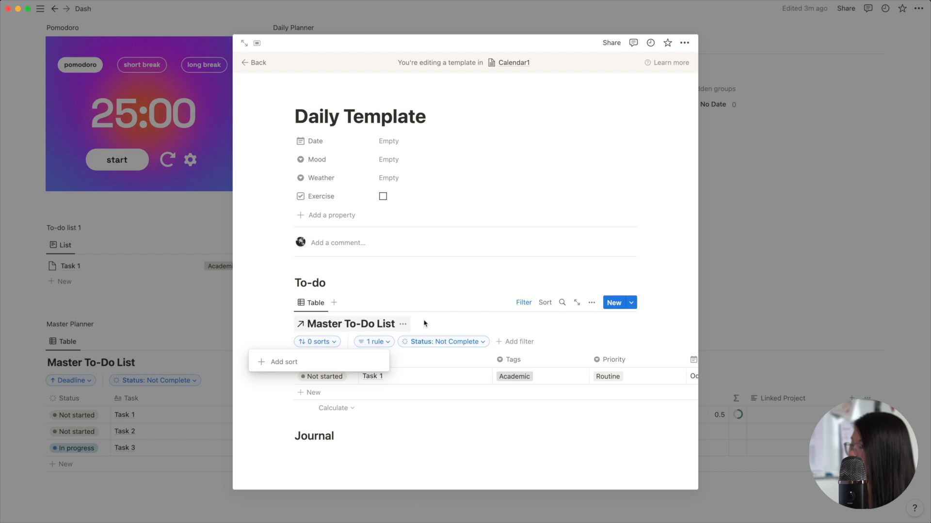
click(460, 323)
Step: Review the Status and Deadline filters of the linked Master To-Do List, hide the filter bar and look across the table's columns
click(410, 343)
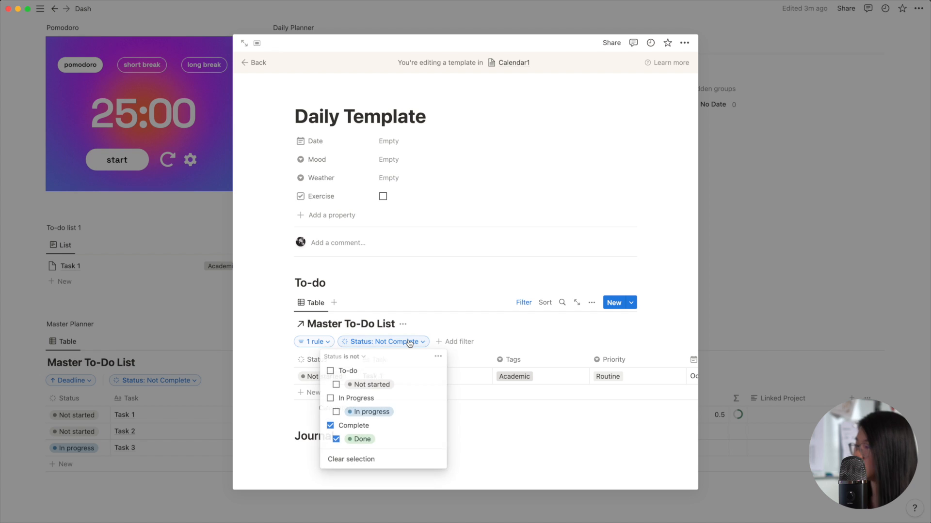
click(480, 321)
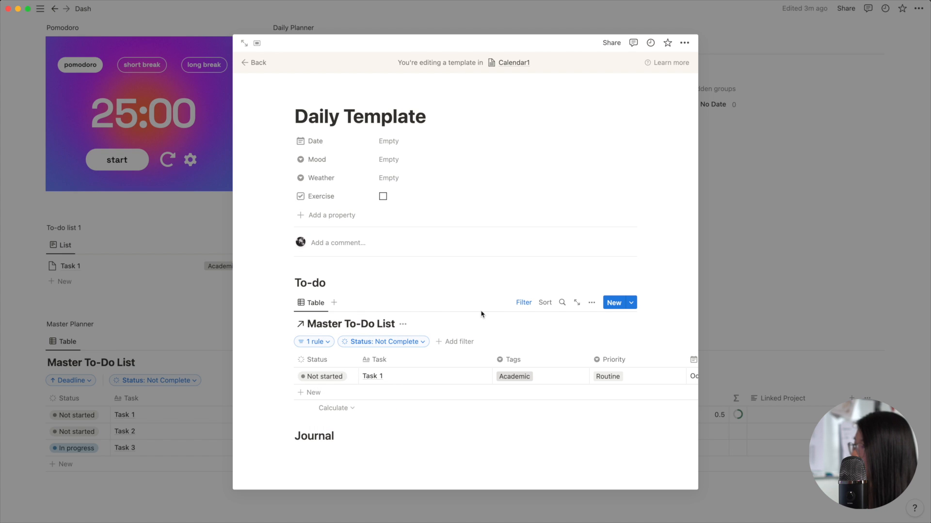
click(311, 342)
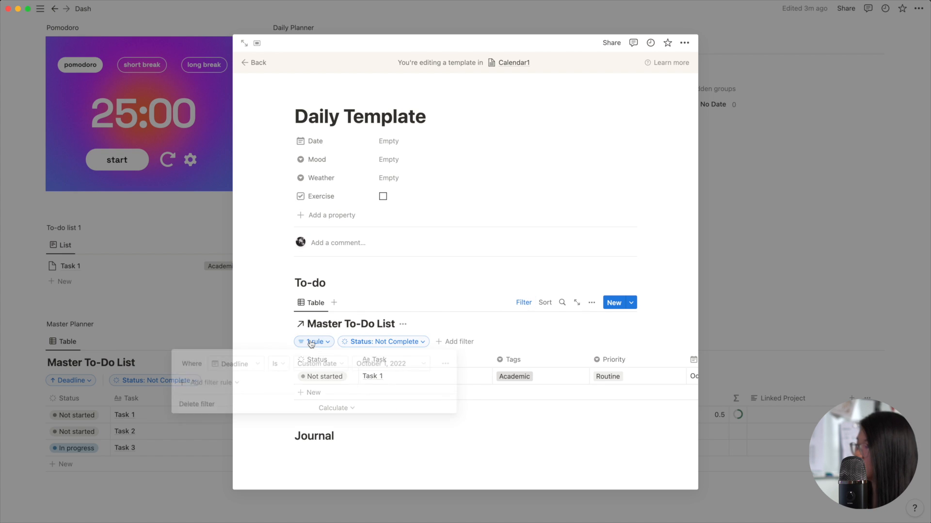
click(391, 363)
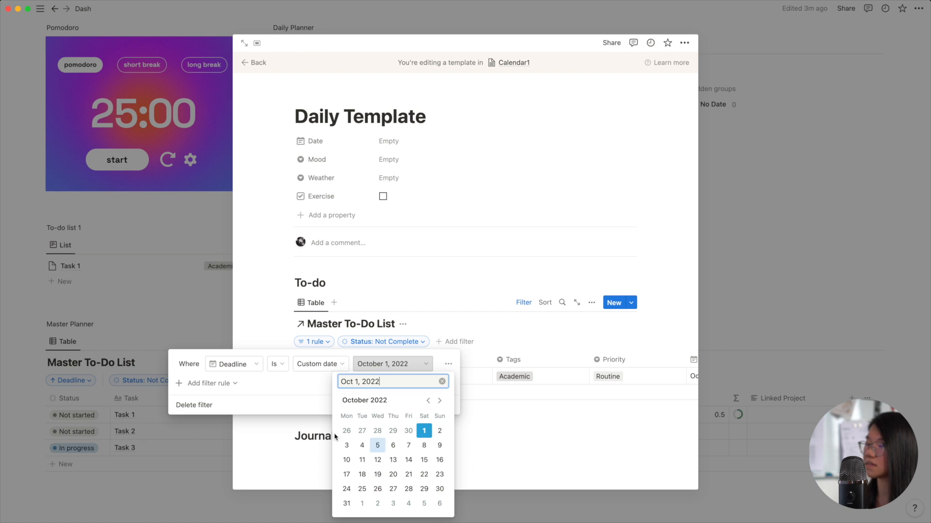
click(462, 263)
click(447, 280)
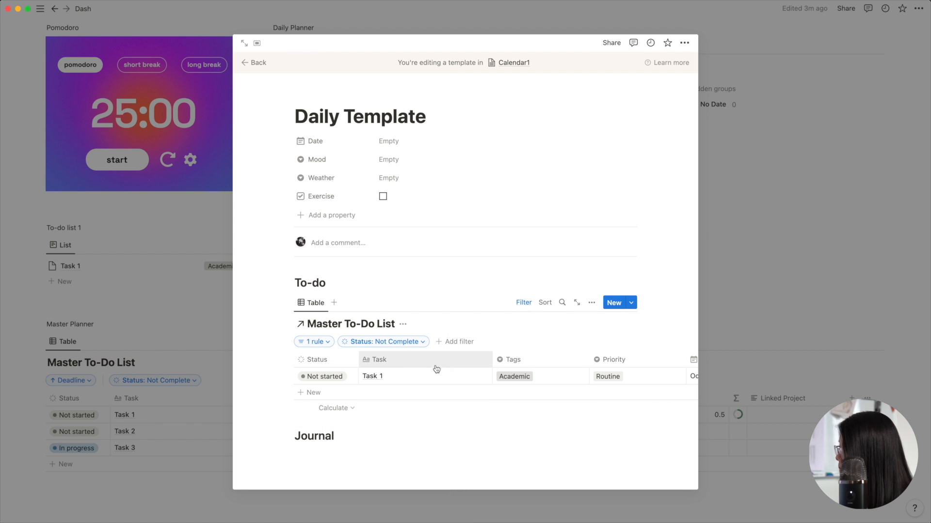
click(523, 302)
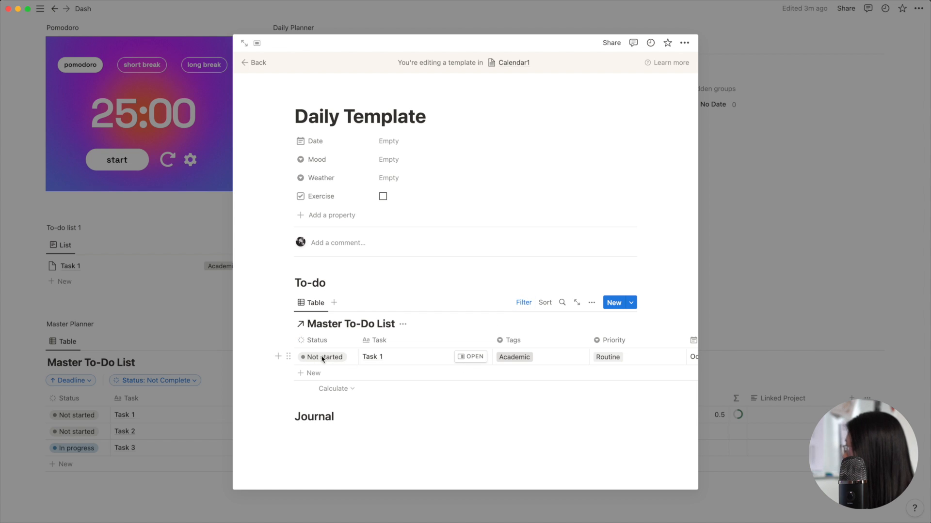
scroll(534, 358, right, 5)
scroll(536, 357, left, 4)
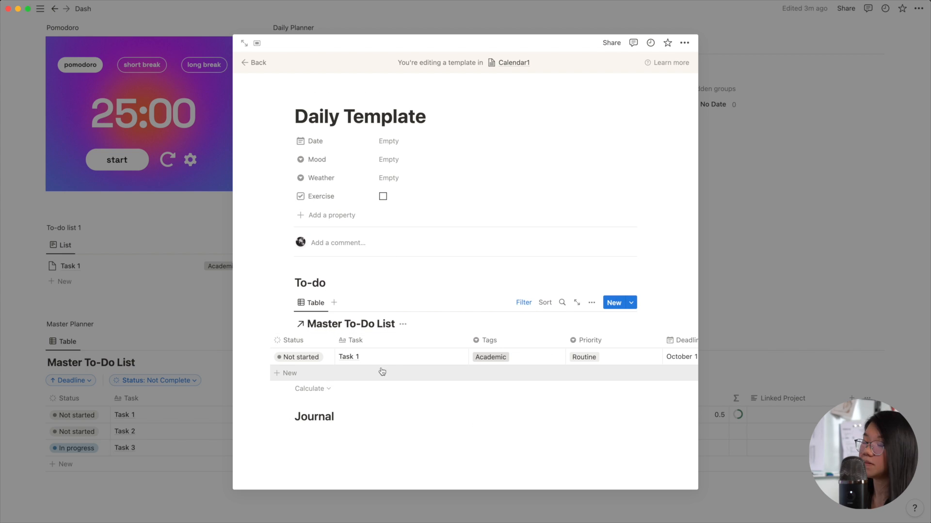
Step: Delete the Status filter from the linked Master To-Do List in the Daily Template
click(526, 303)
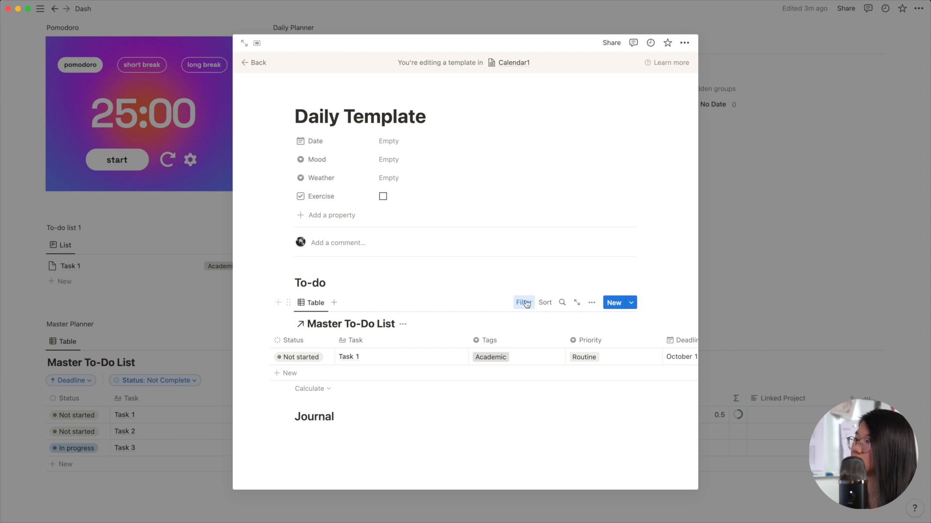
click(396, 342)
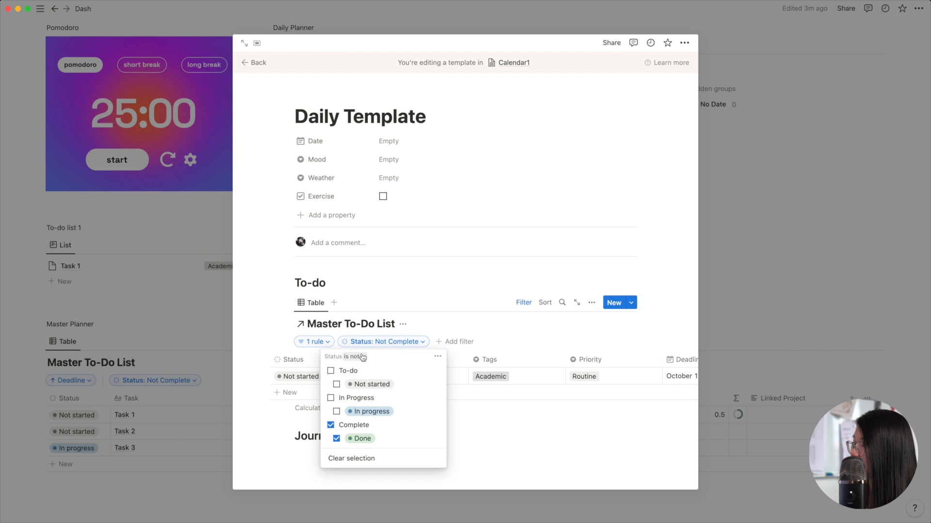
click(436, 363)
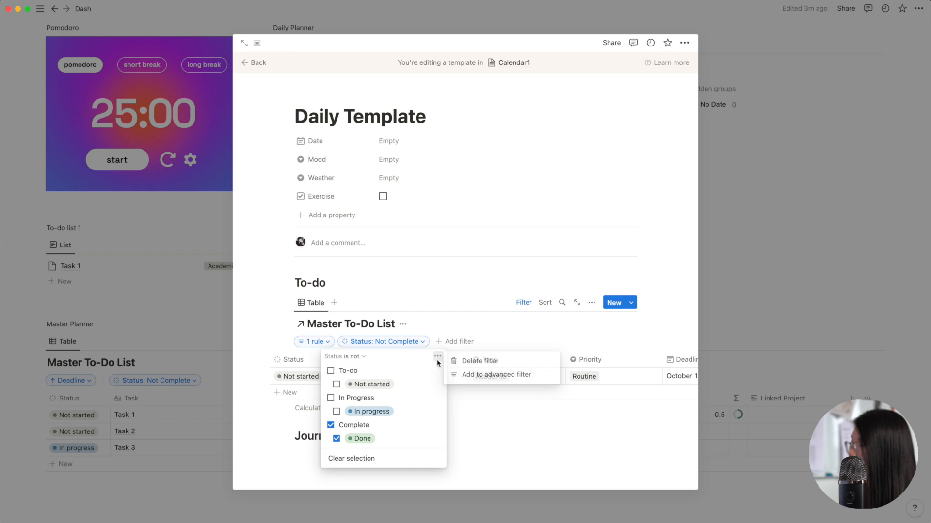
click(473, 361)
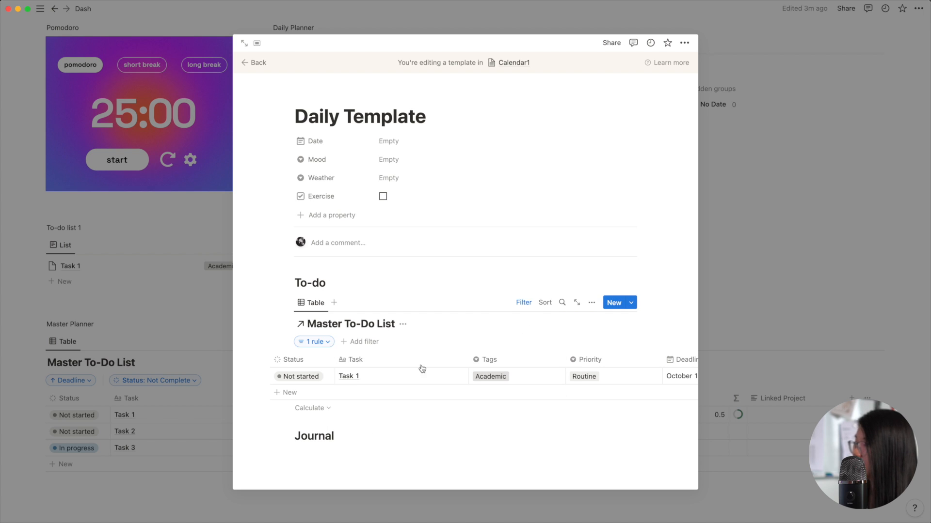
Step: Try marking Task 1 as Done in the template's list, and set its status back to Not started
click(315, 377)
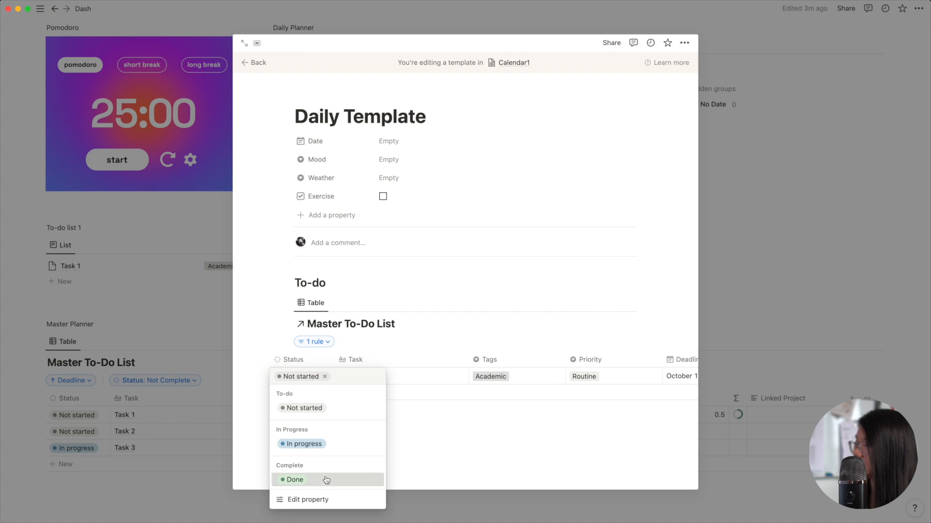
click(327, 481)
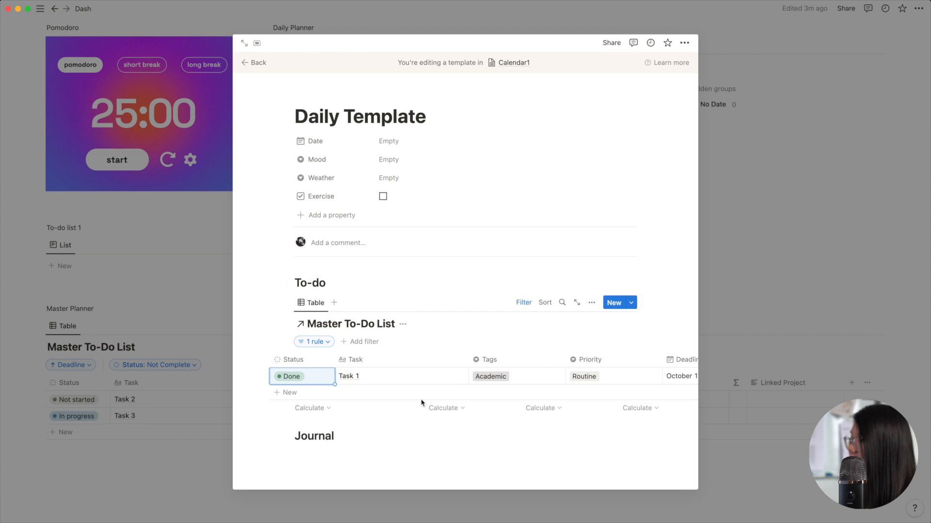
scroll(357, 381, left, 2)
click(357, 381)
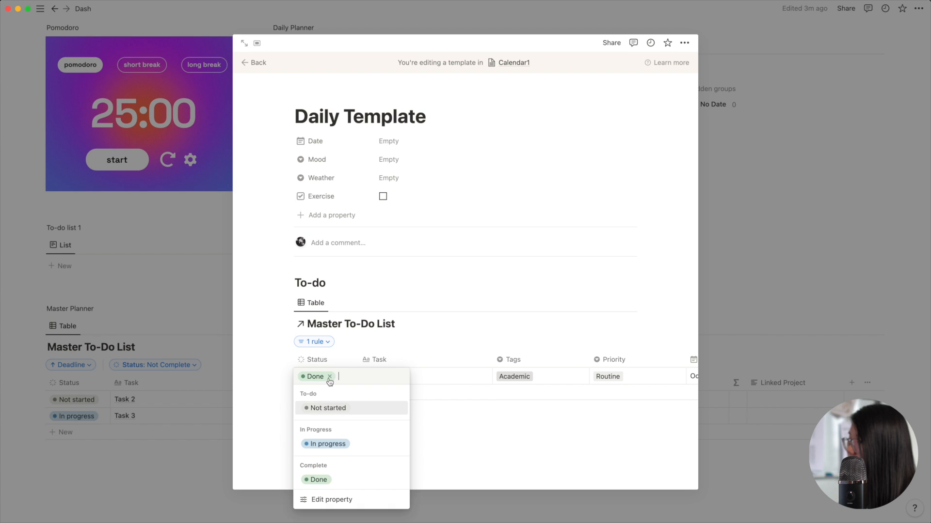
click(333, 413)
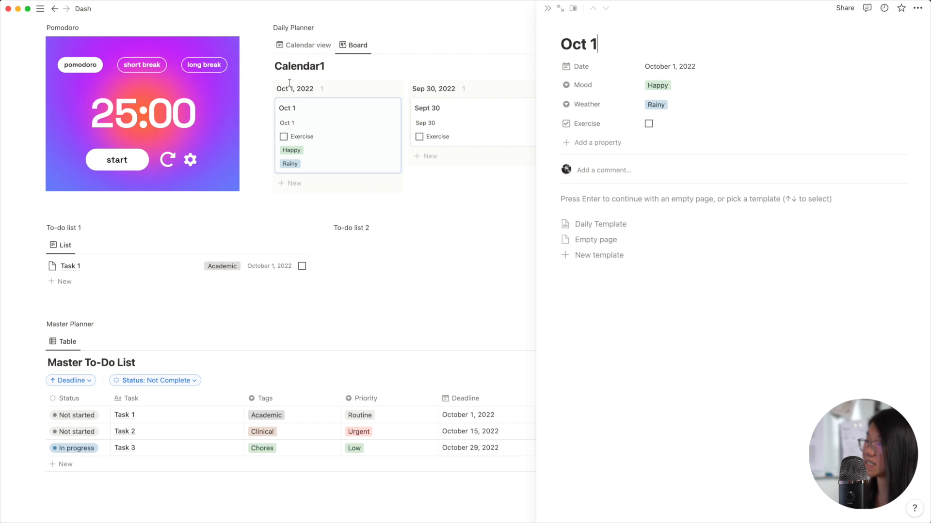
Step: Apply the Daily Template to the Oct 1 entry of the Daily Planner and close the entry
key(Down)
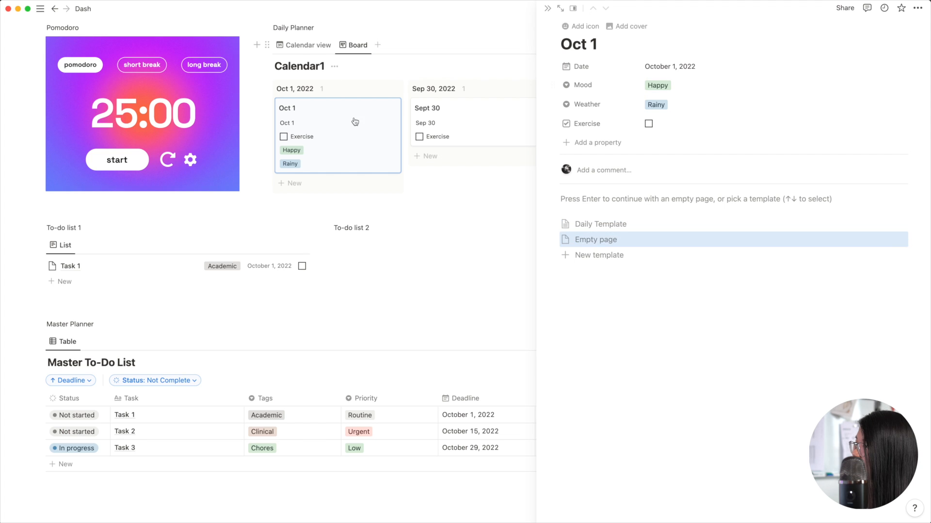
click(650, 224)
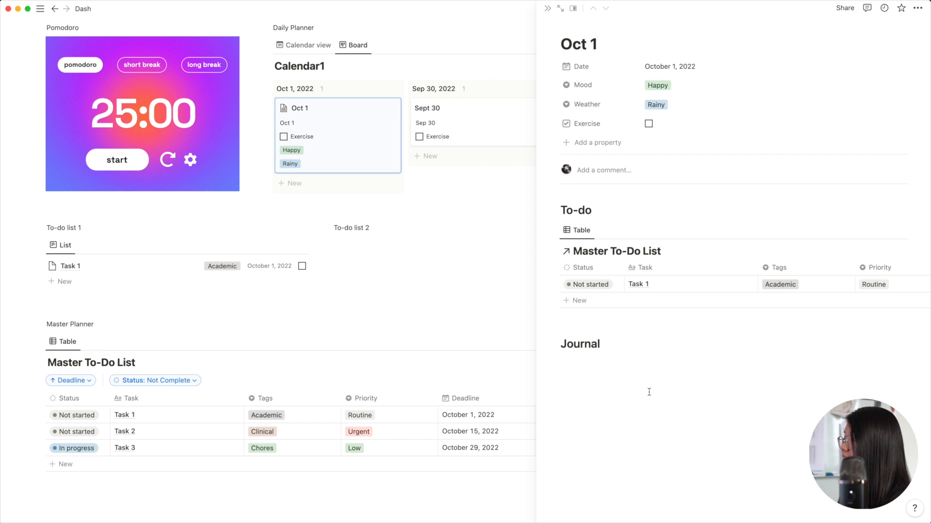
click(548, 8)
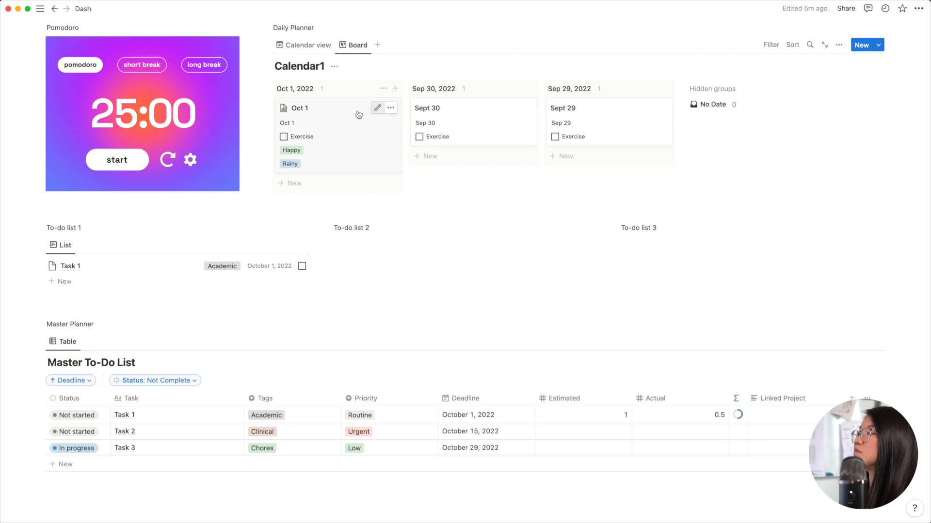
Step: Add an entry named Oct2 to the Daily Planner board, date it October 2, 2022, and fill it with the Daily Template
click(313, 189)
text(Oct2)
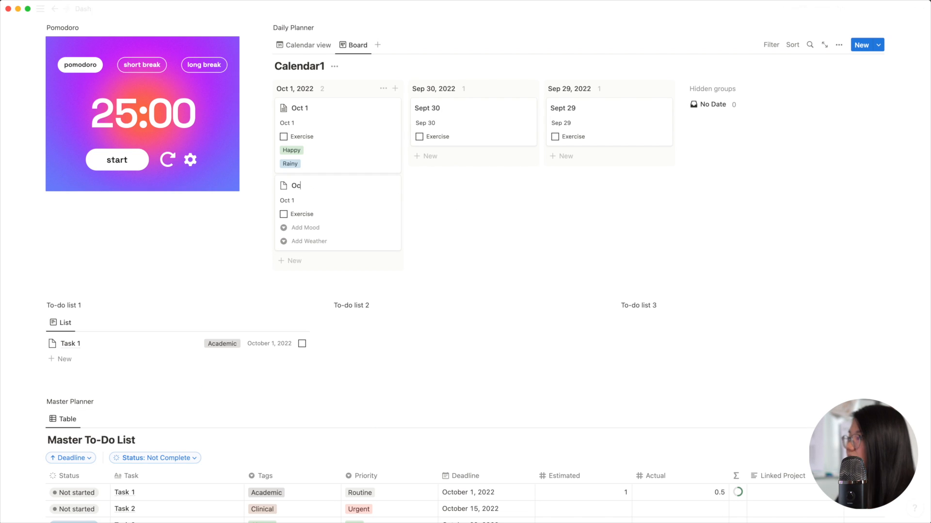
click(290, 203)
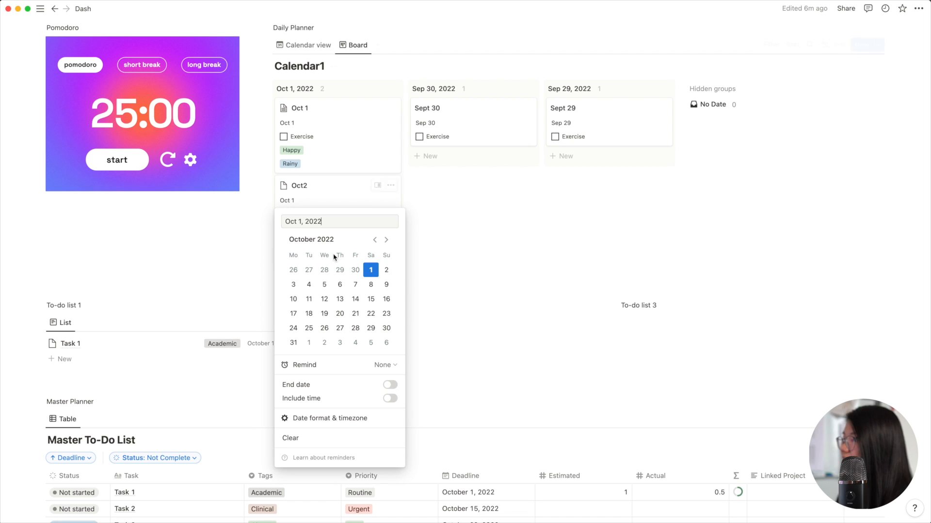
click(382, 268)
click(439, 179)
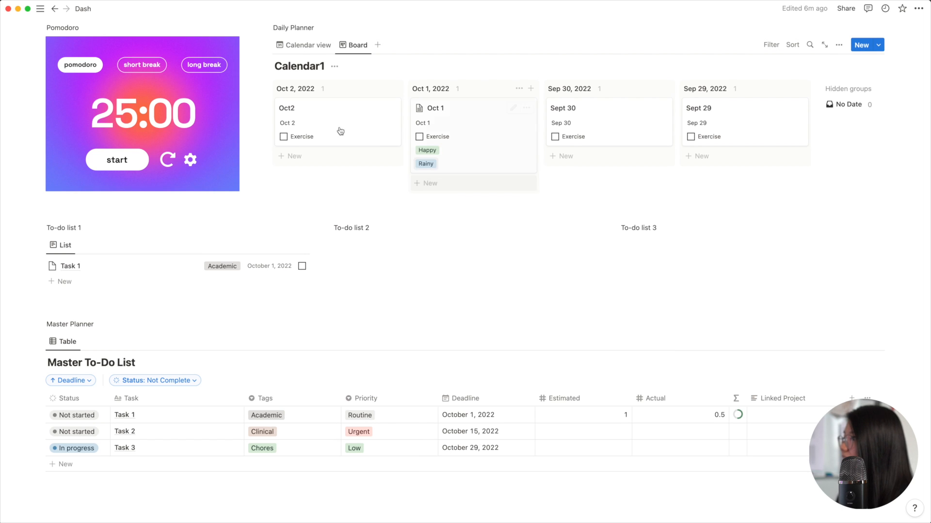
click(340, 124)
click(677, 224)
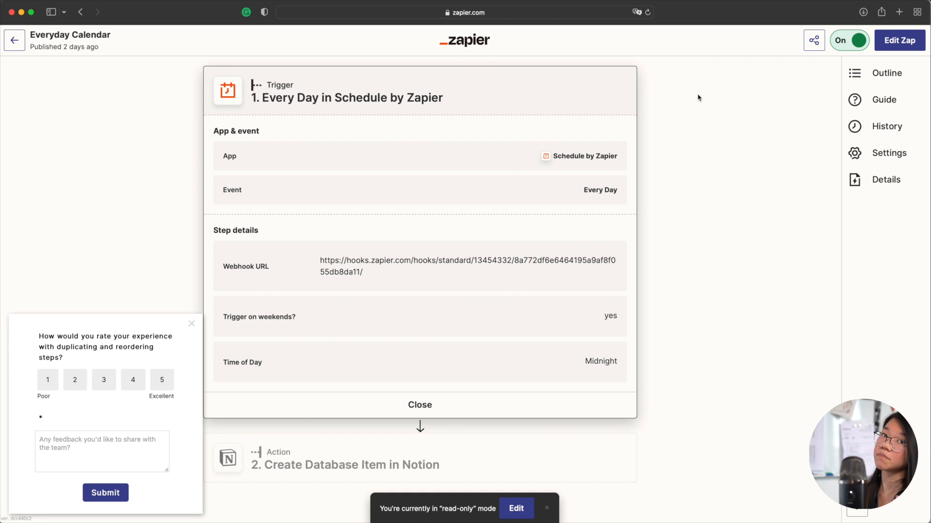
Step: In Zapier's Everyday Calendar Zap, dismiss the feedback survey and review the daily schedule trigger's app, event and time of day
click(188, 326)
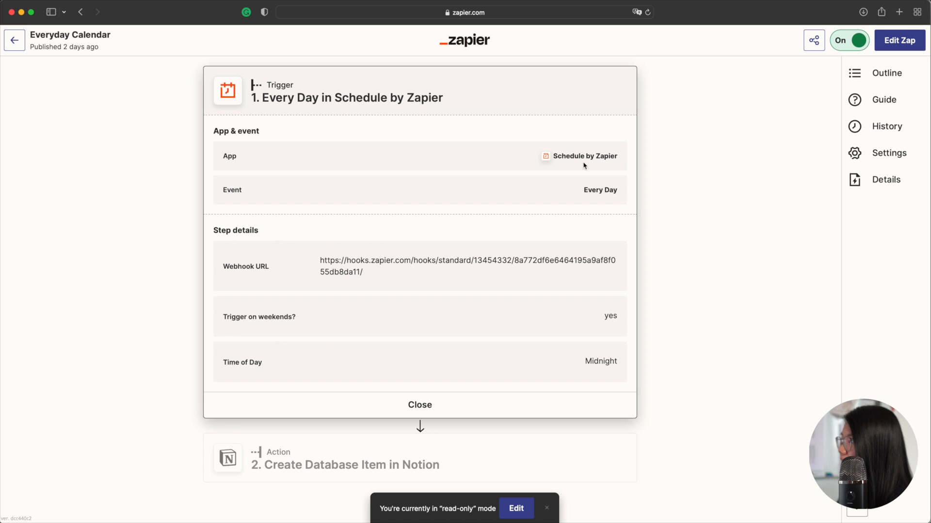
drag(561, 157, 660, 161)
click(674, 174)
drag(582, 190, 621, 189)
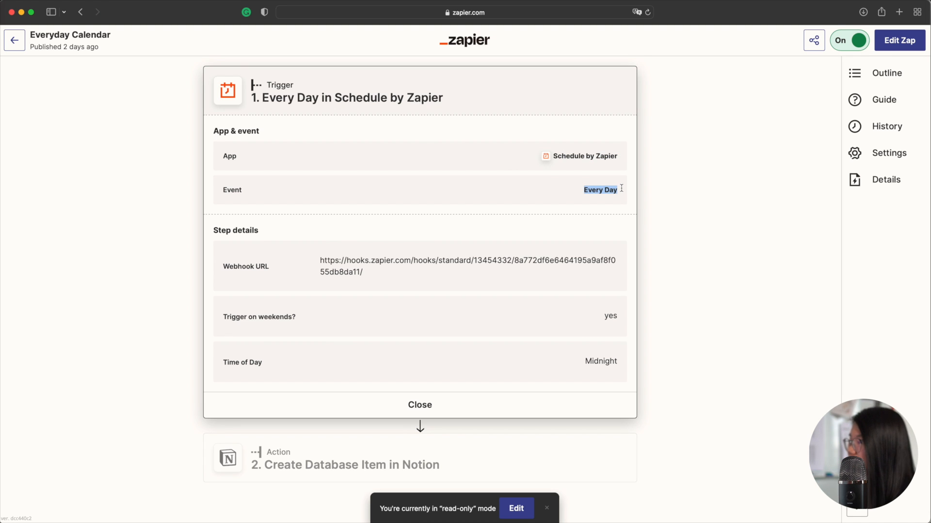
drag(585, 362, 619, 361)
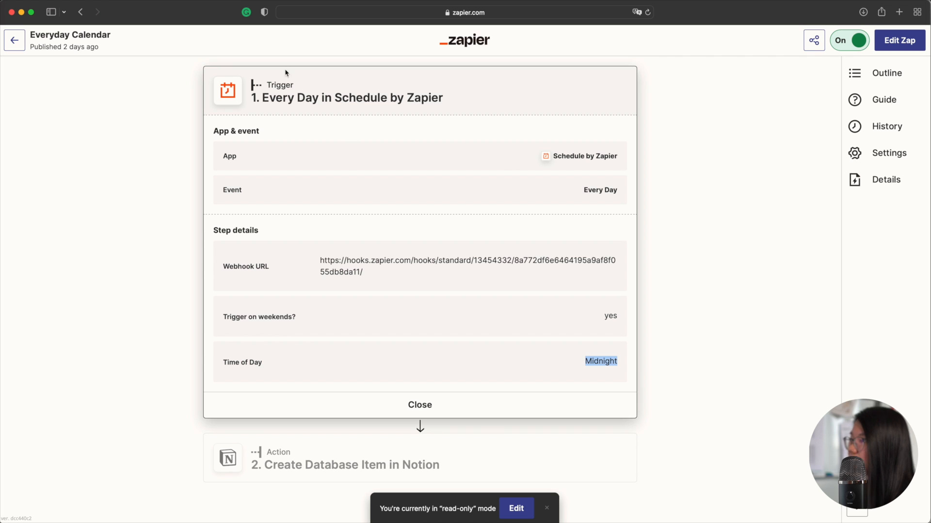
drag(269, 99, 554, 108)
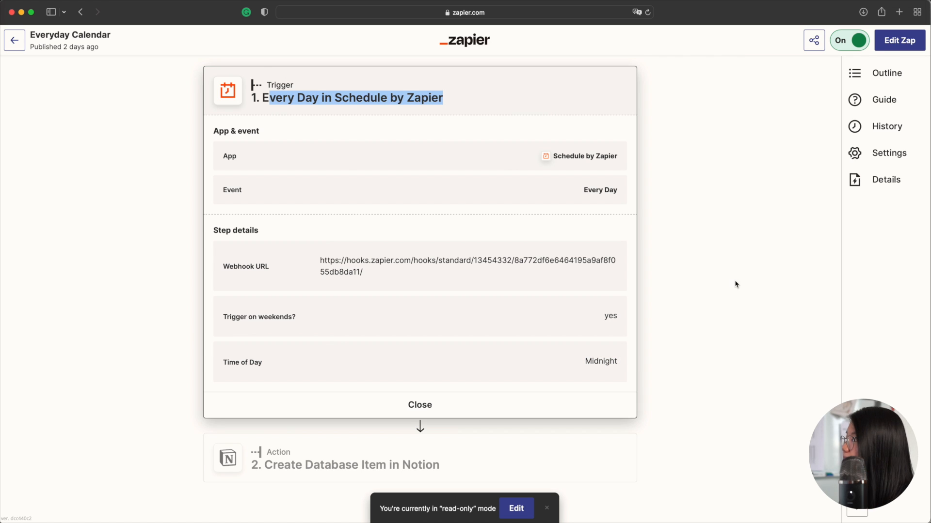
click(428, 413)
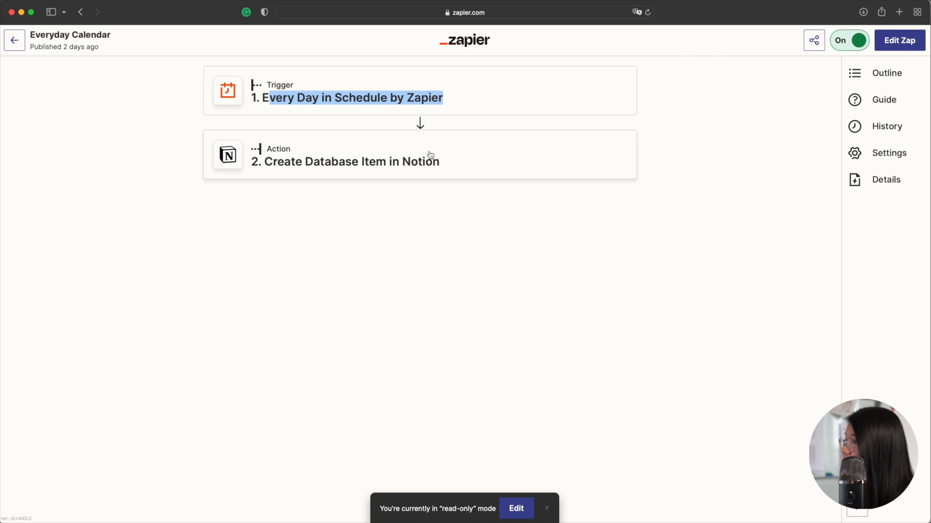
Step: Examine the Zap's Create Database Item action in Notion, including its event, target database and field mappings
click(431, 166)
scroll(623, 199, down, 2)
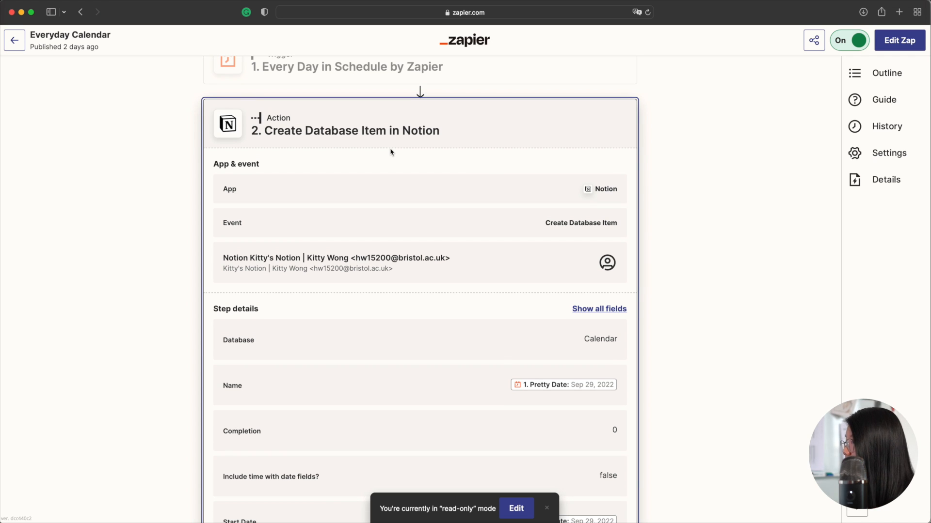
scroll(391, 152, down, 5)
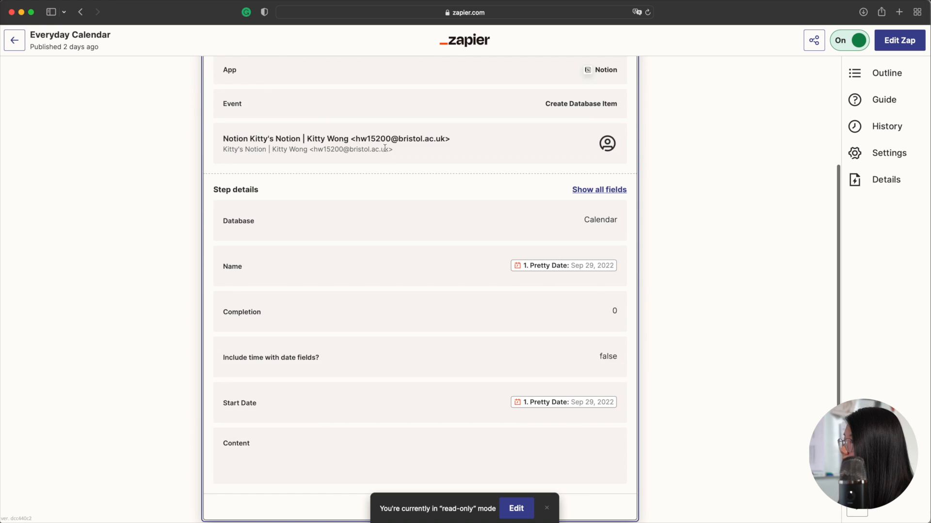
scroll(533, 130, up, 1)
drag(550, 128, 619, 129)
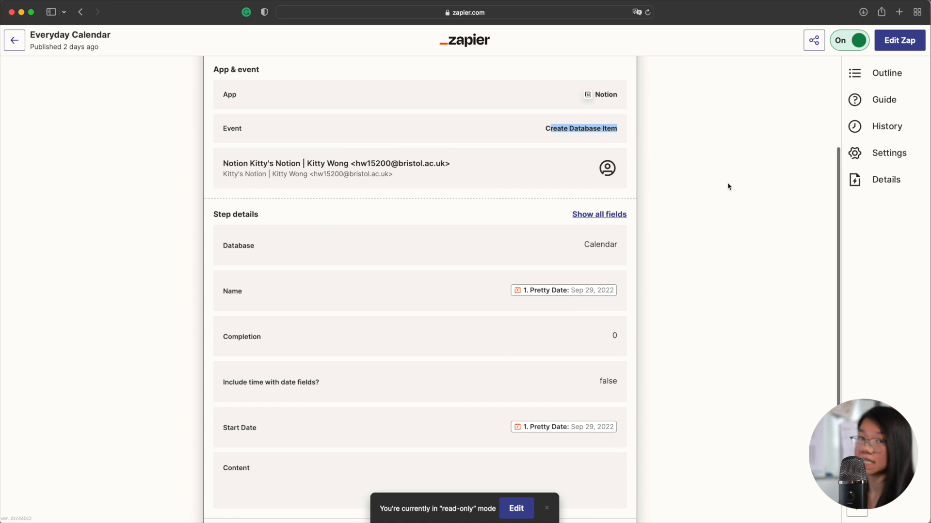
scroll(527, 259, down, 2)
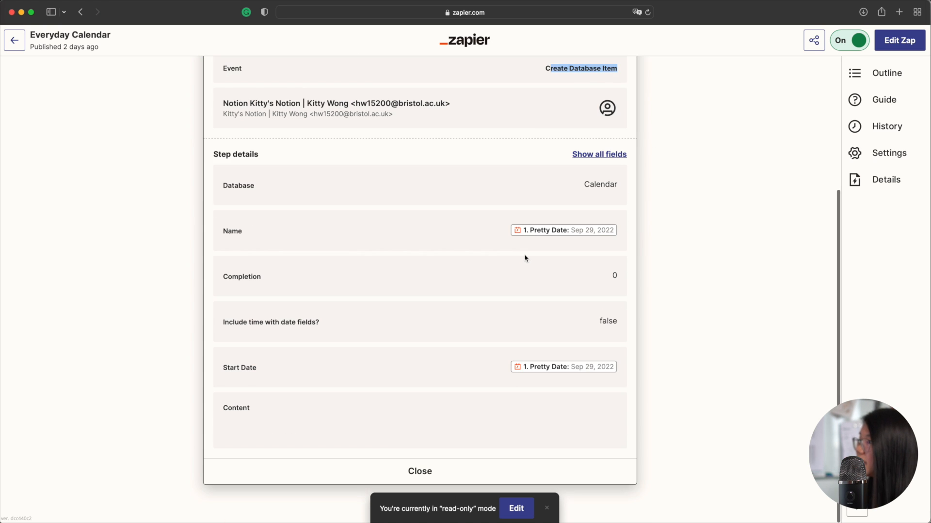
drag(581, 185, 625, 188)
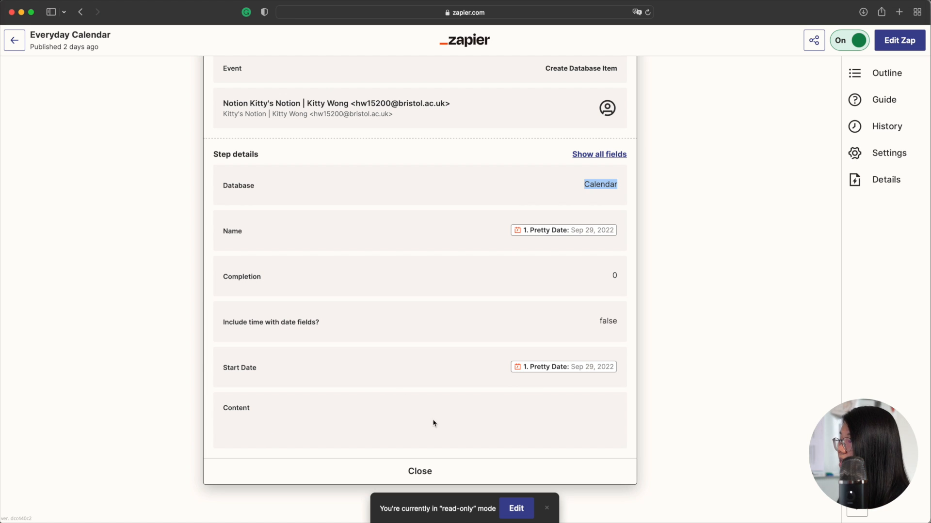
click(432, 465)
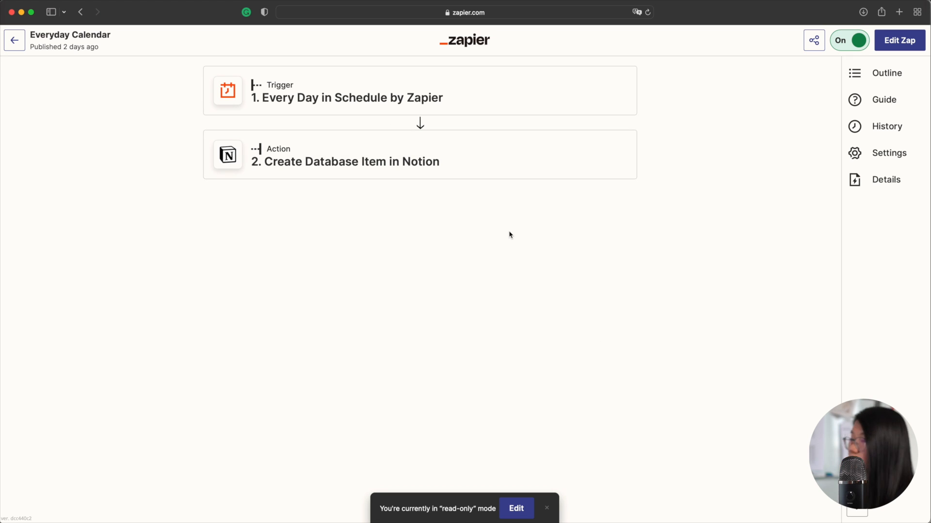